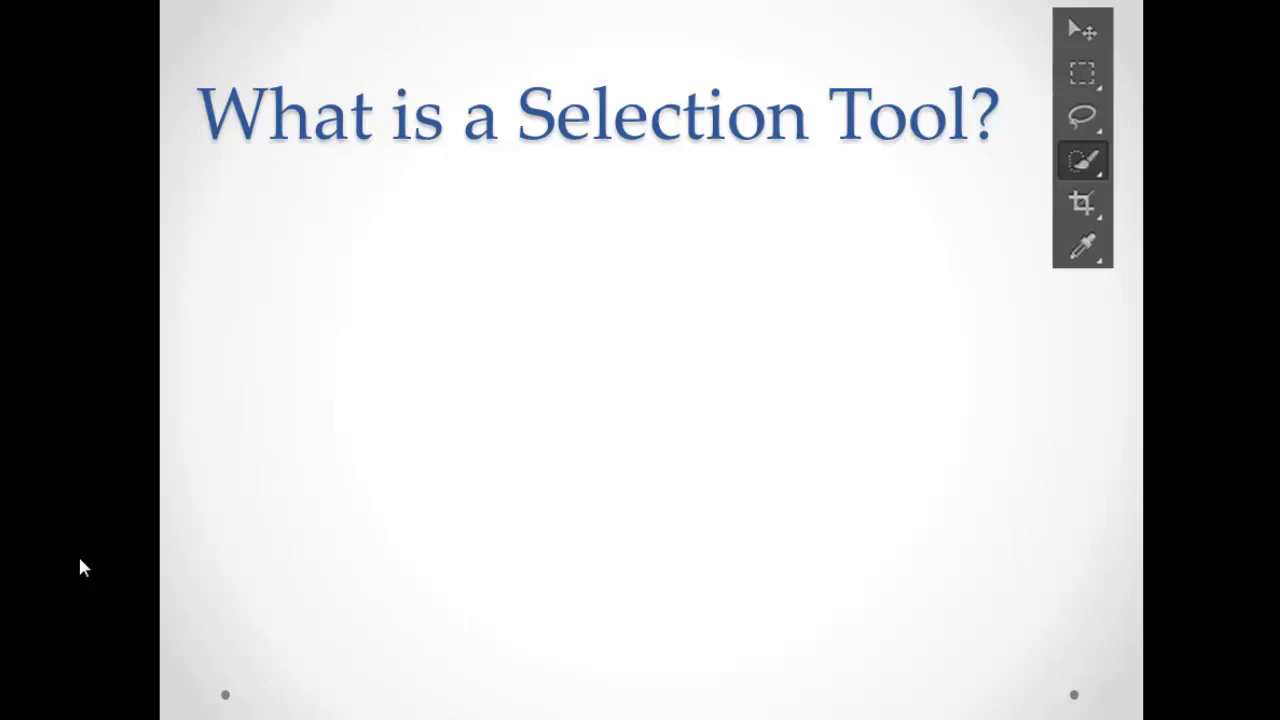
Step: Advance the slideshow from 'What is a Selection Tool?' to the 'Making Selections in Photoshop' slide
left_click(78, 554)
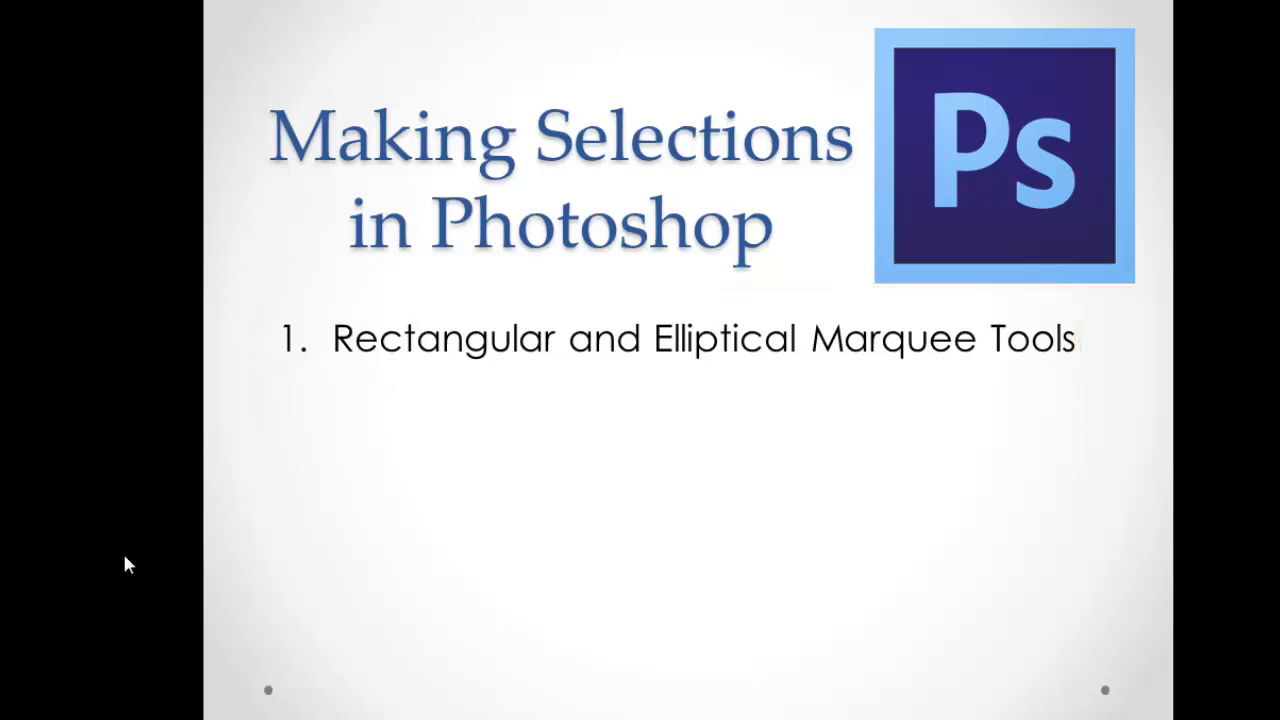
Step: Play the lasso, Magic Wand/Quick Select and Color Range bullet animations through bullet 4
key("Right")
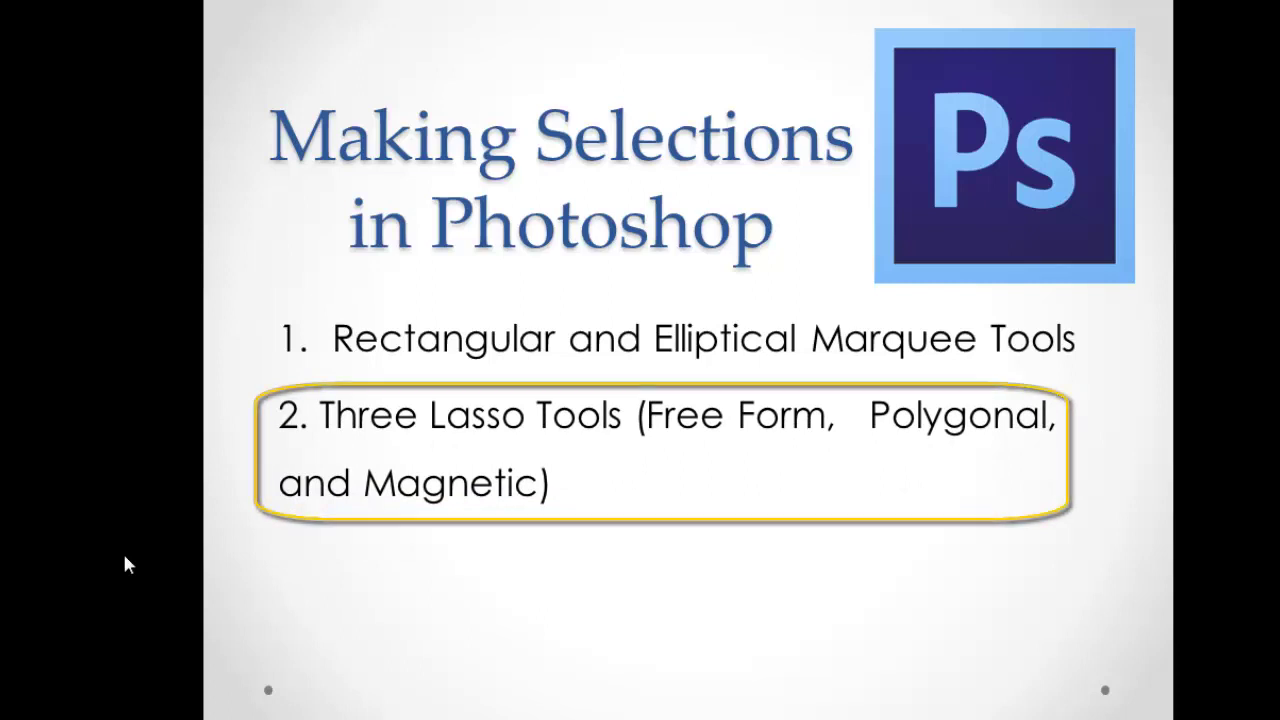
key("Right")
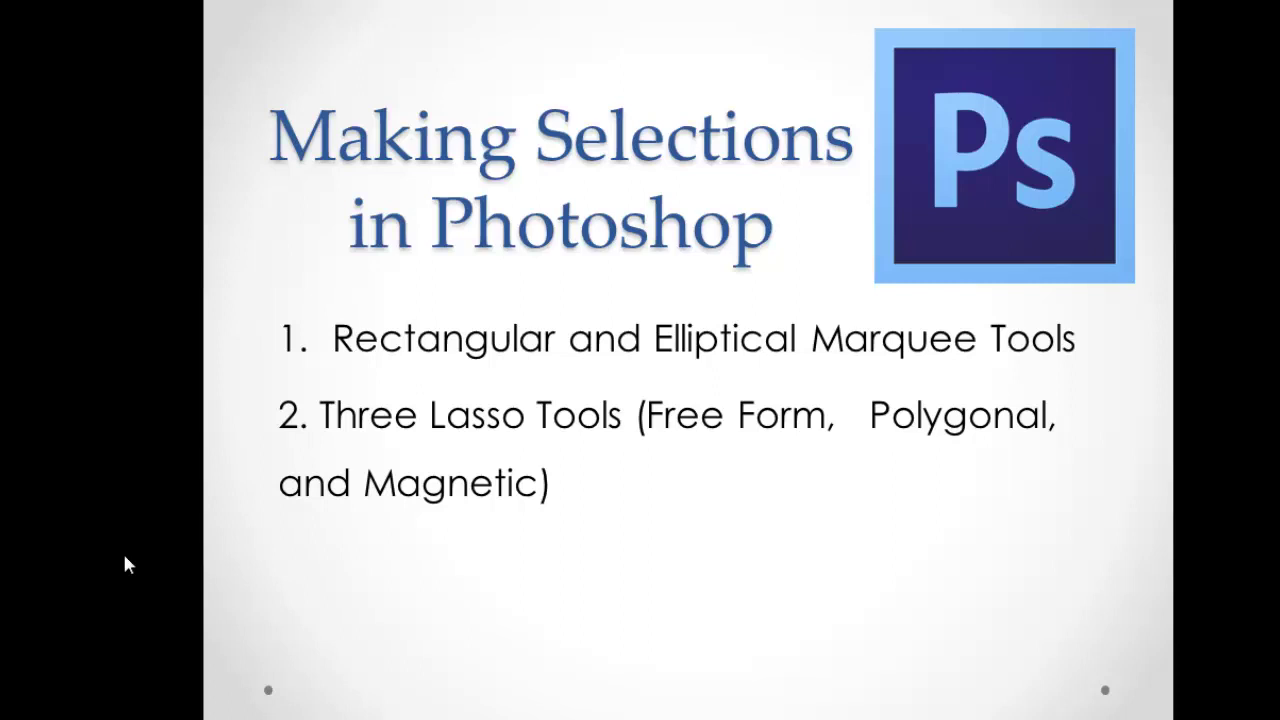
key("Right")
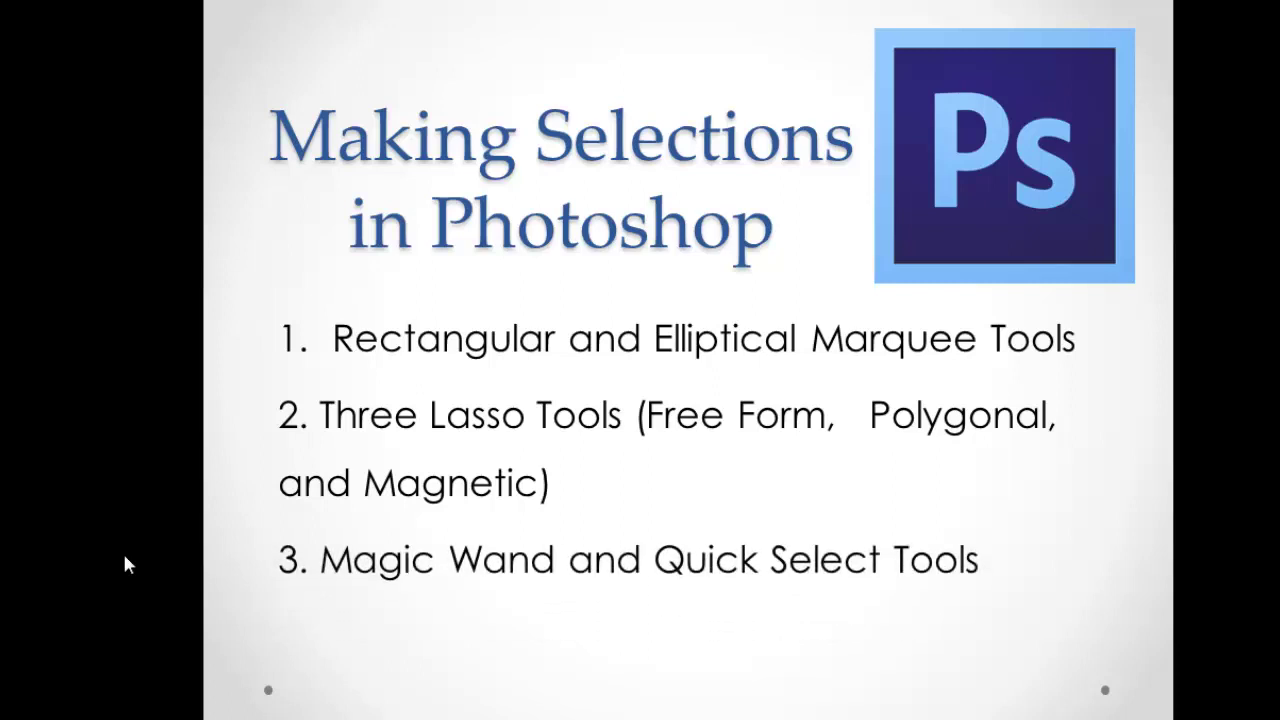
key("Right")
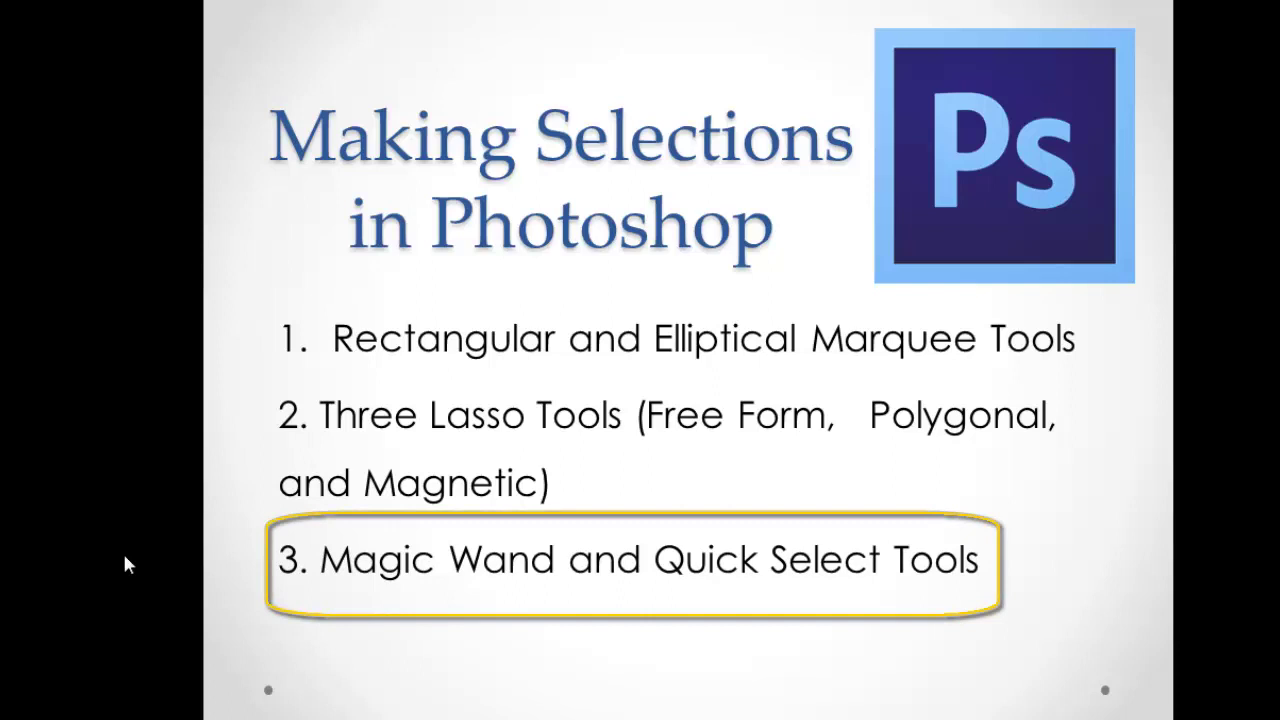
key("Right")
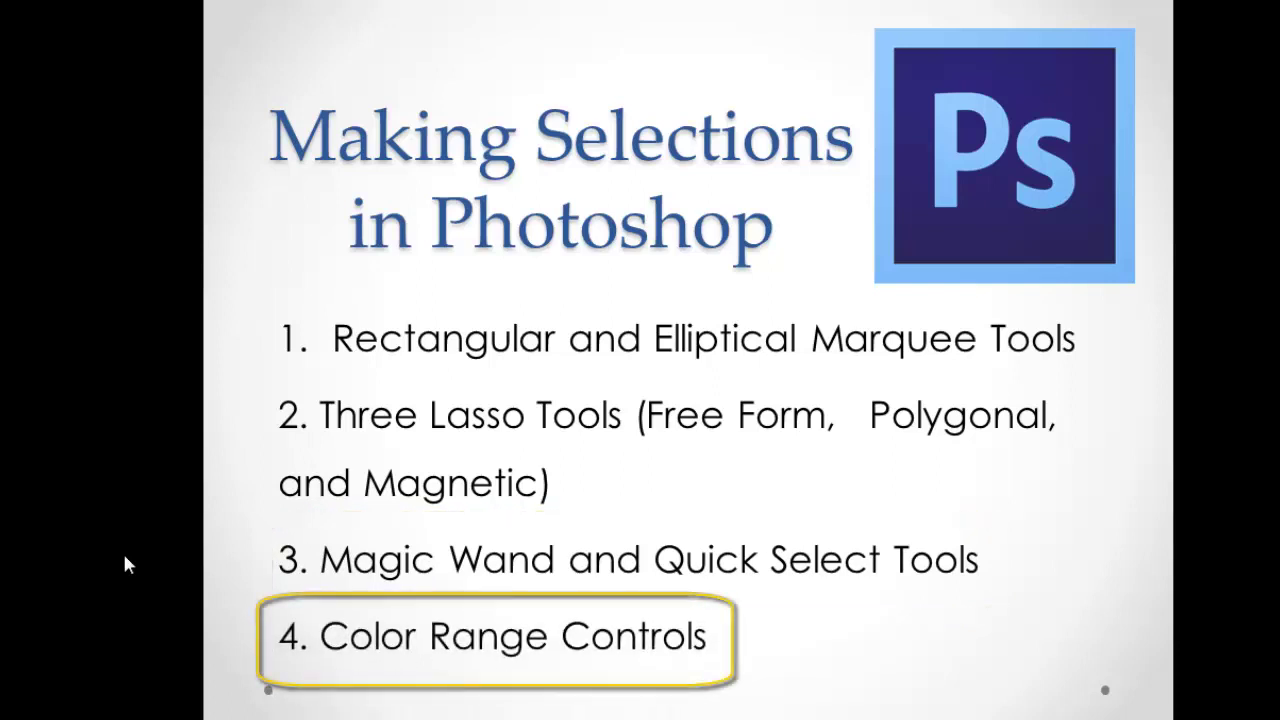
key("Right")
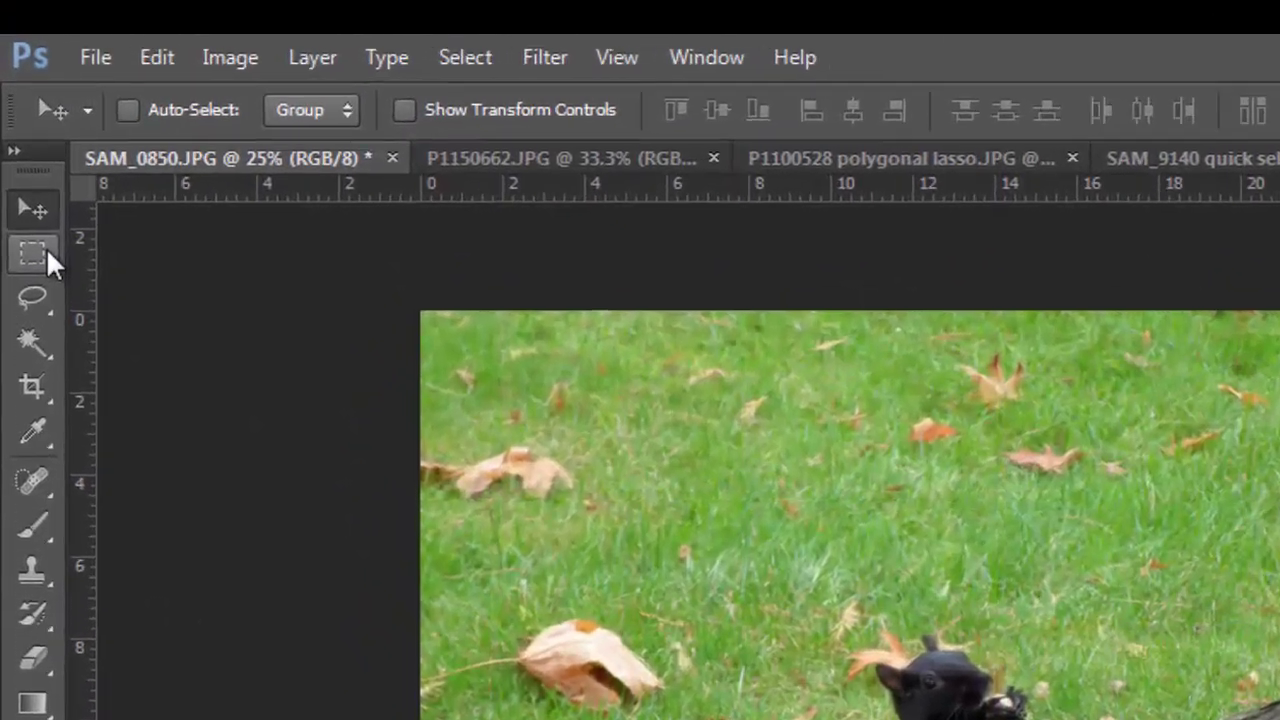
Step: Draw a rectangular marquee selection around the squirrel in SAM_0850.JPG
left_click(18, 139)
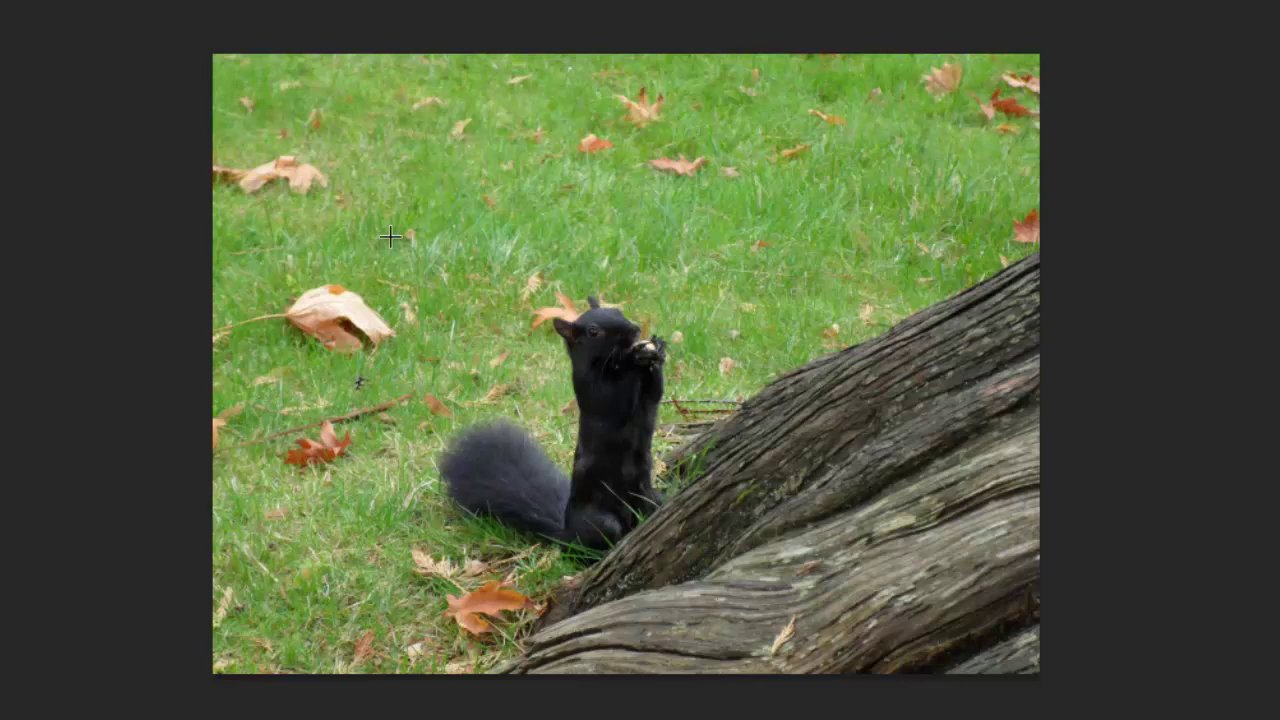
left_click_drag(413, 258, 835, 571)
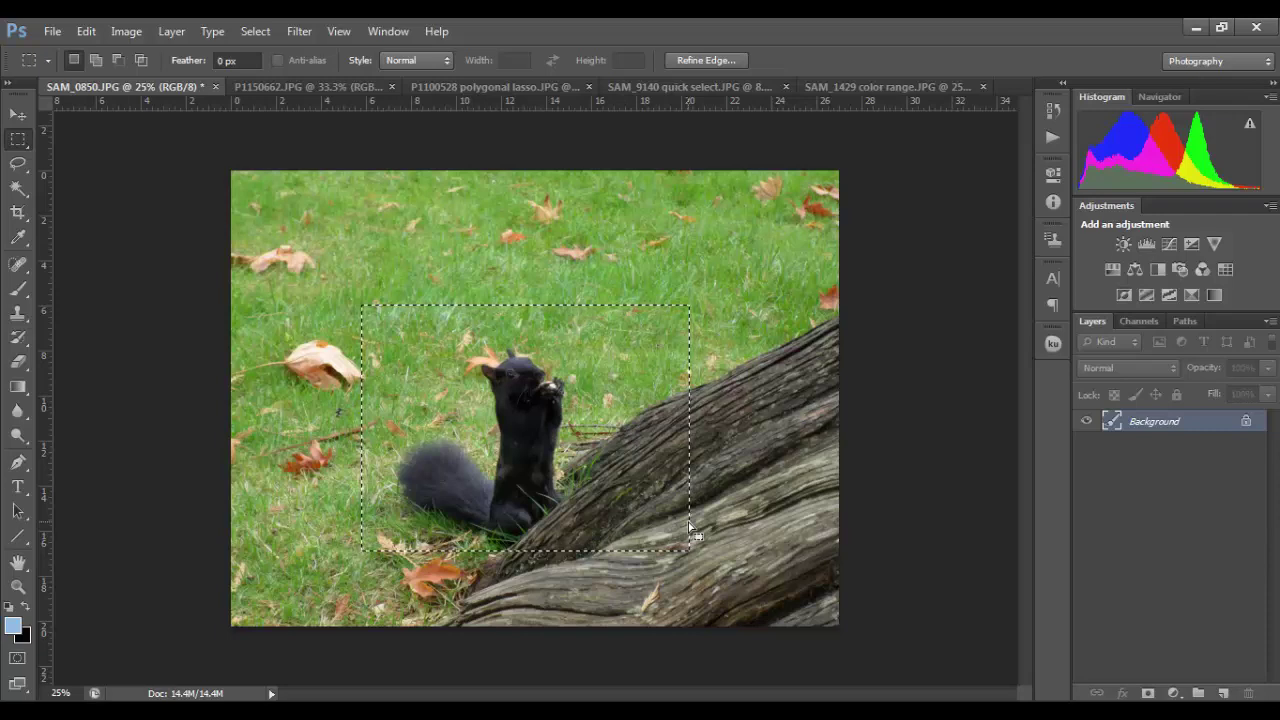
Step: Copy the squirrel rectangle to Layer 1 and briefly hide the Background to view it alone
key("ctrl+j")
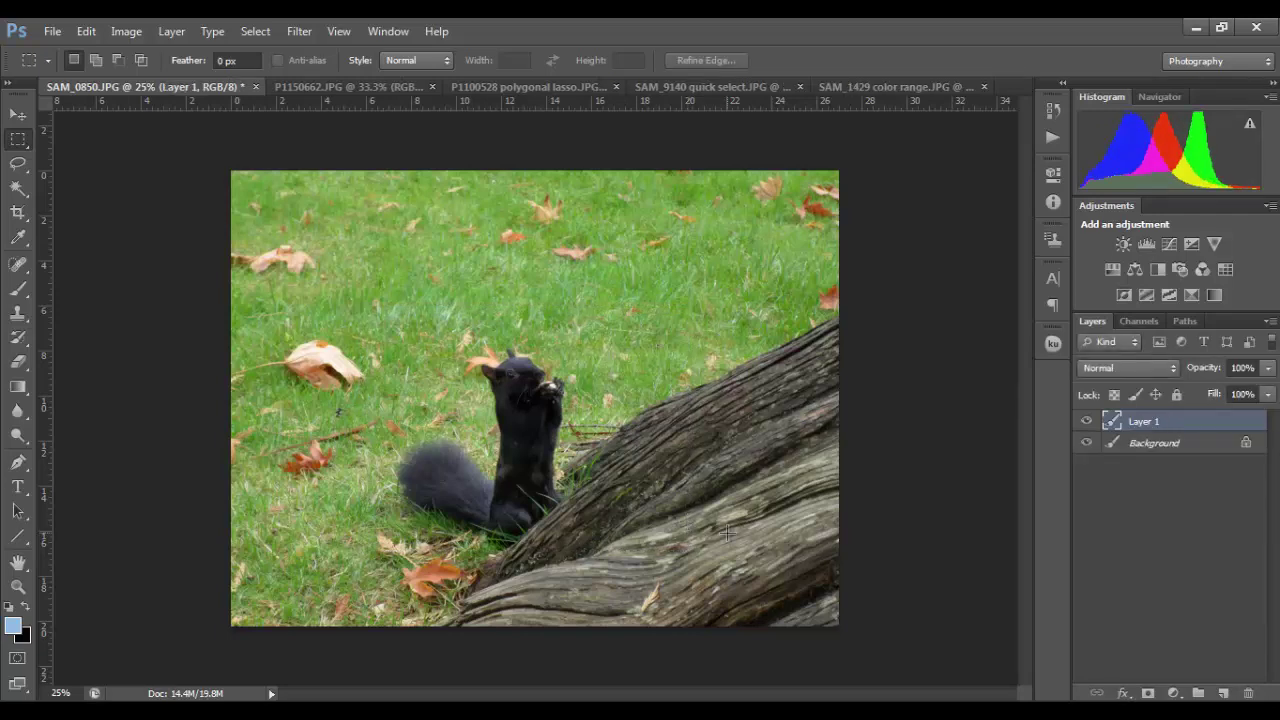
left_click(1088, 445)
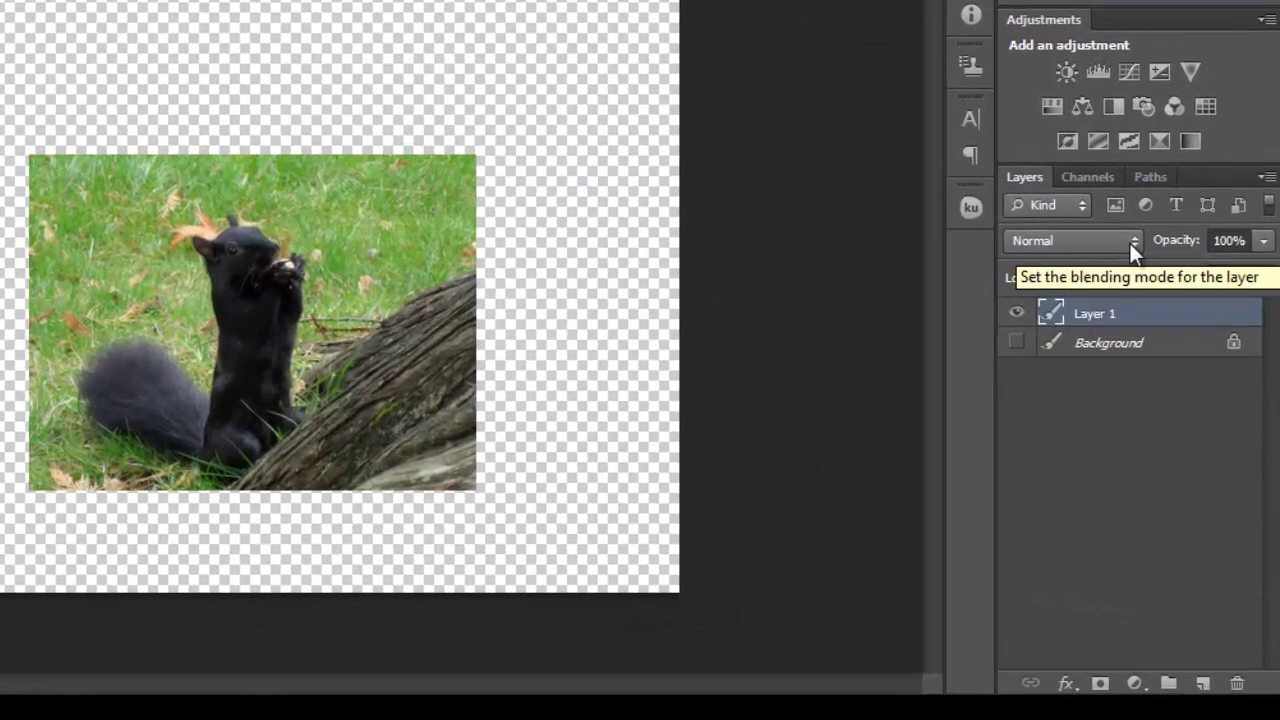
left_click(1016, 345)
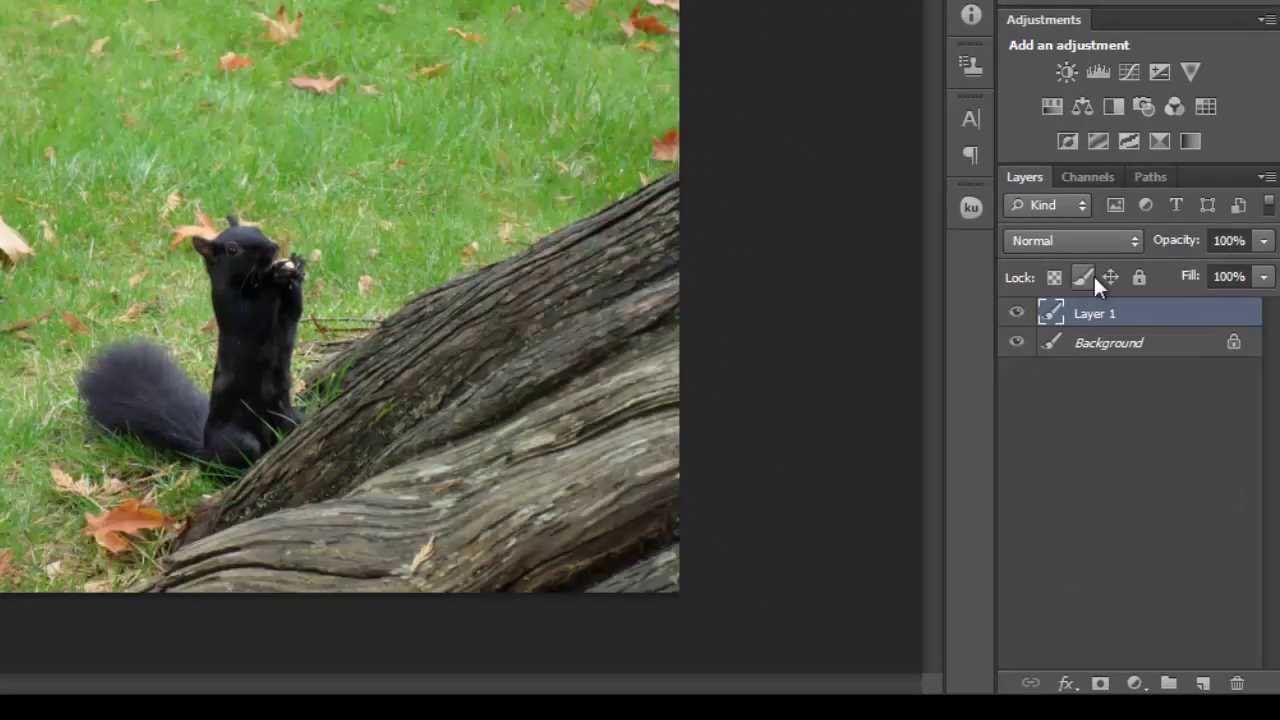
Step: Try Soft Light, Screen, Lighten and Color Dodge blend modes on Layer 1, then delete it
left_click(1134, 240)
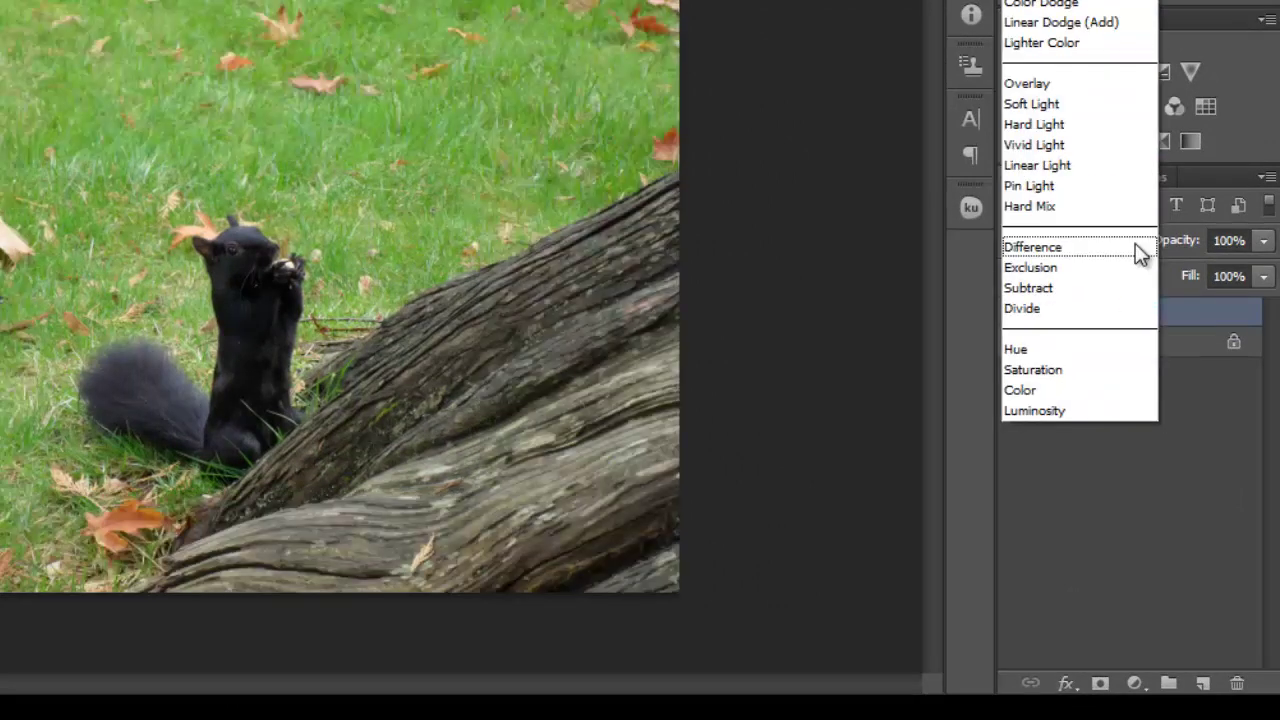
left_click(1040, 105)
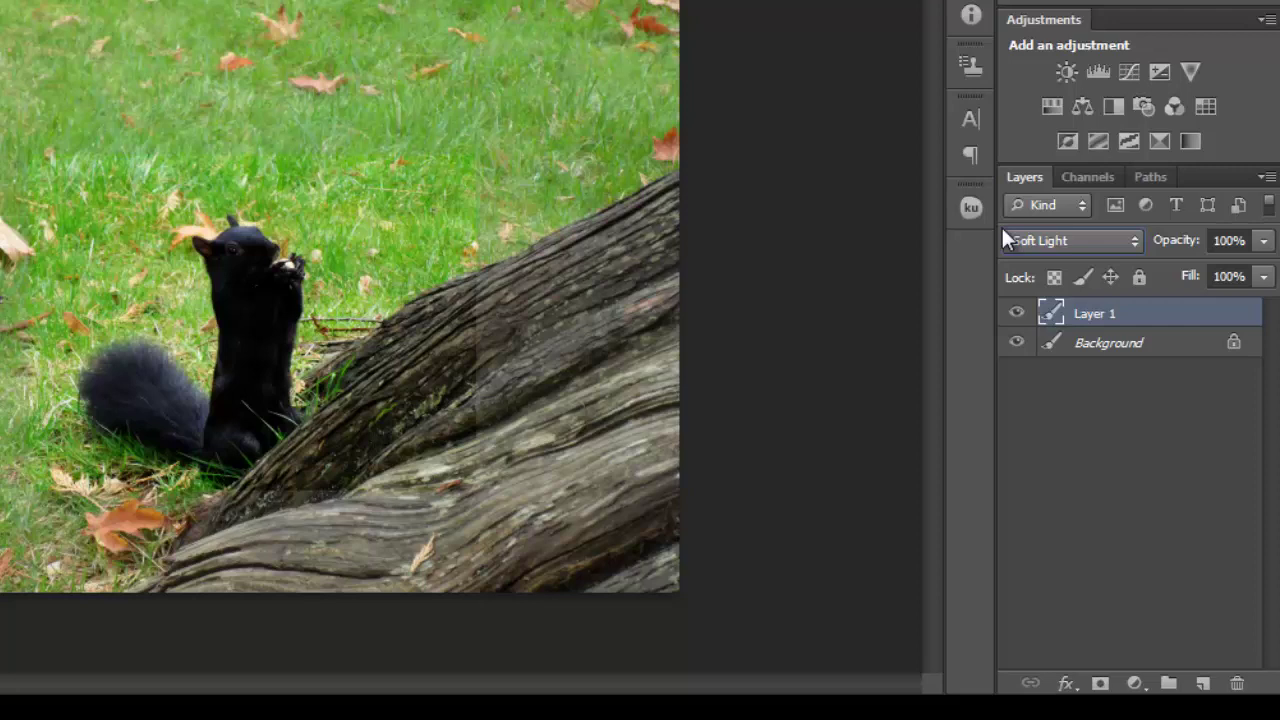
left_click(1050, 243)
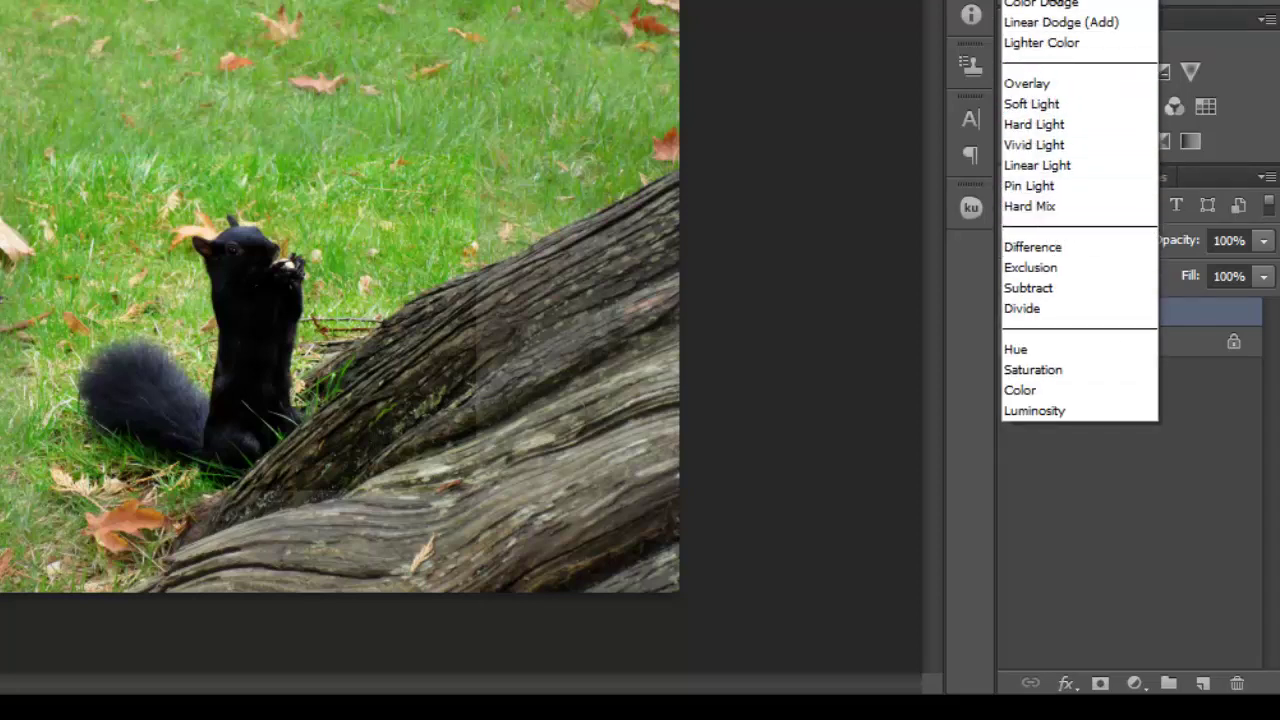
left_click(1056, 2)
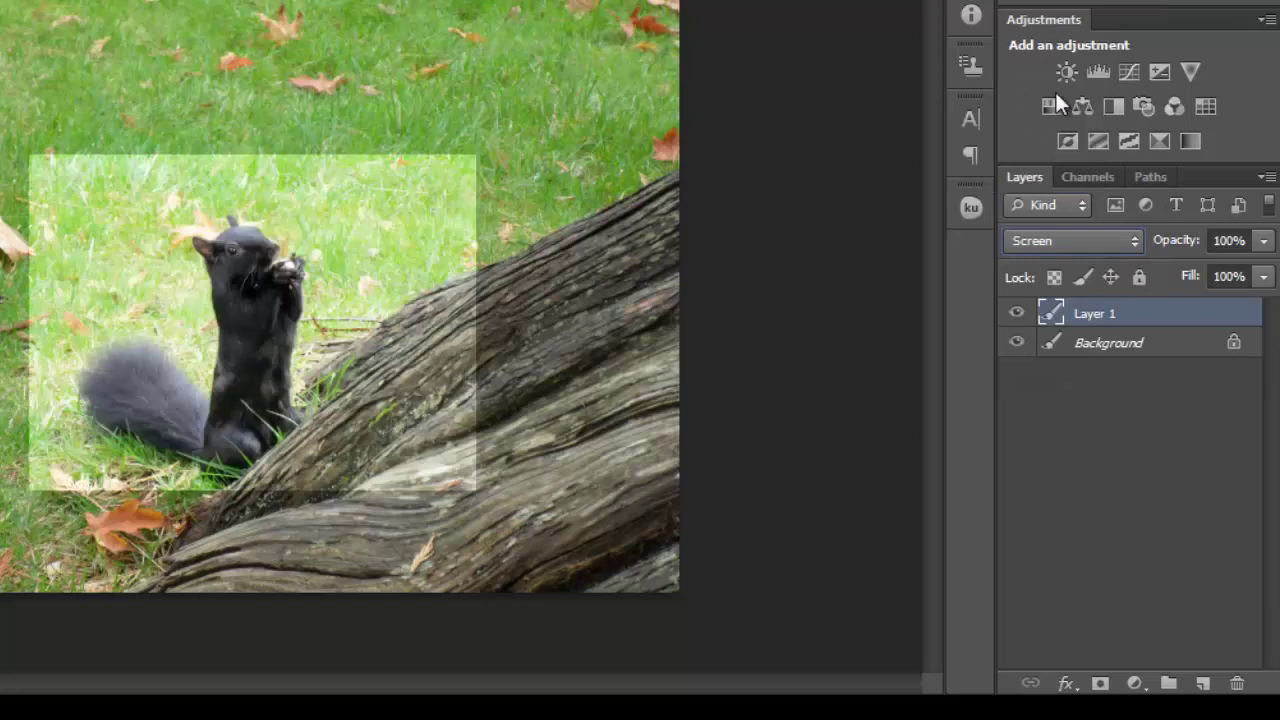
left_click(1108, 252)
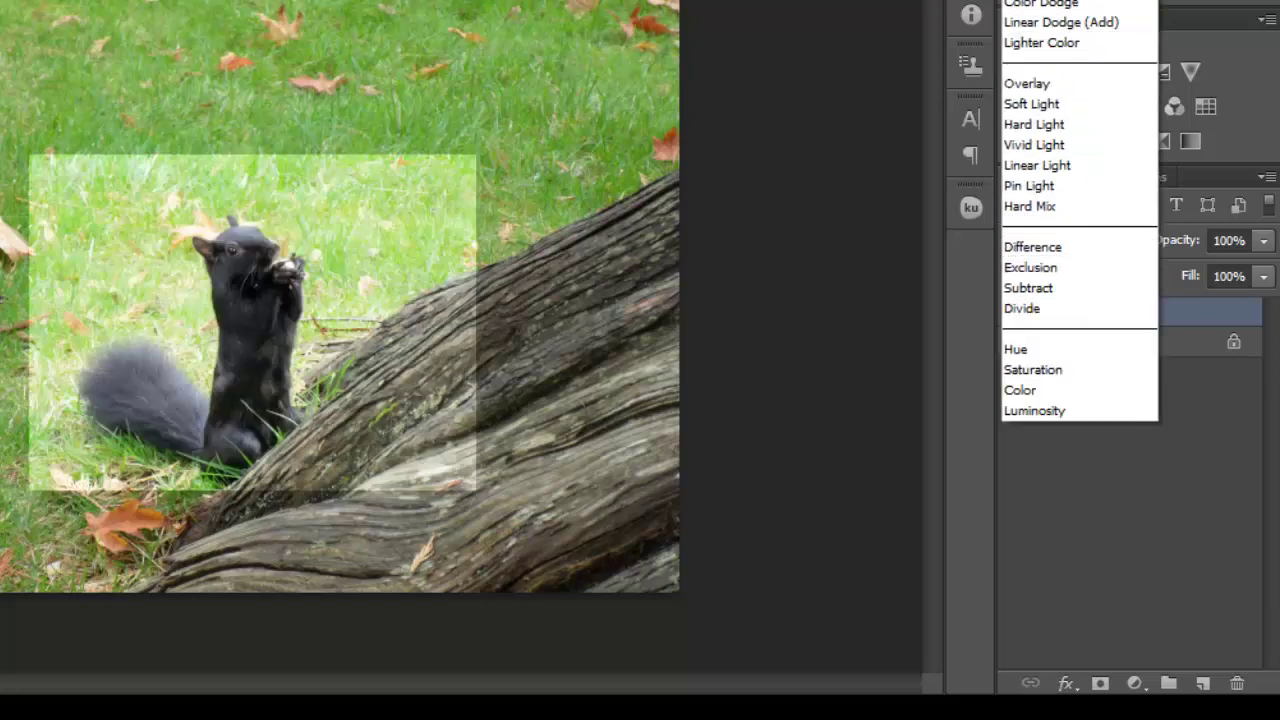
left_click(1056, 3)
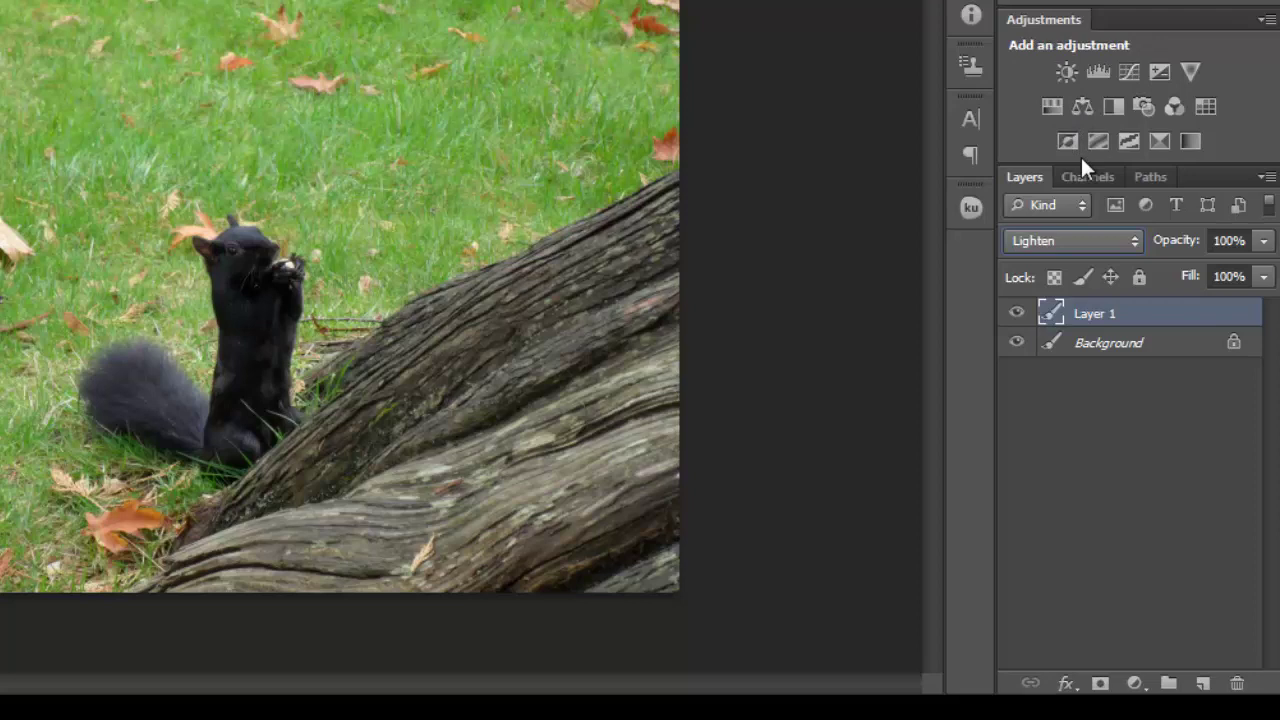
left_click(1120, 245)
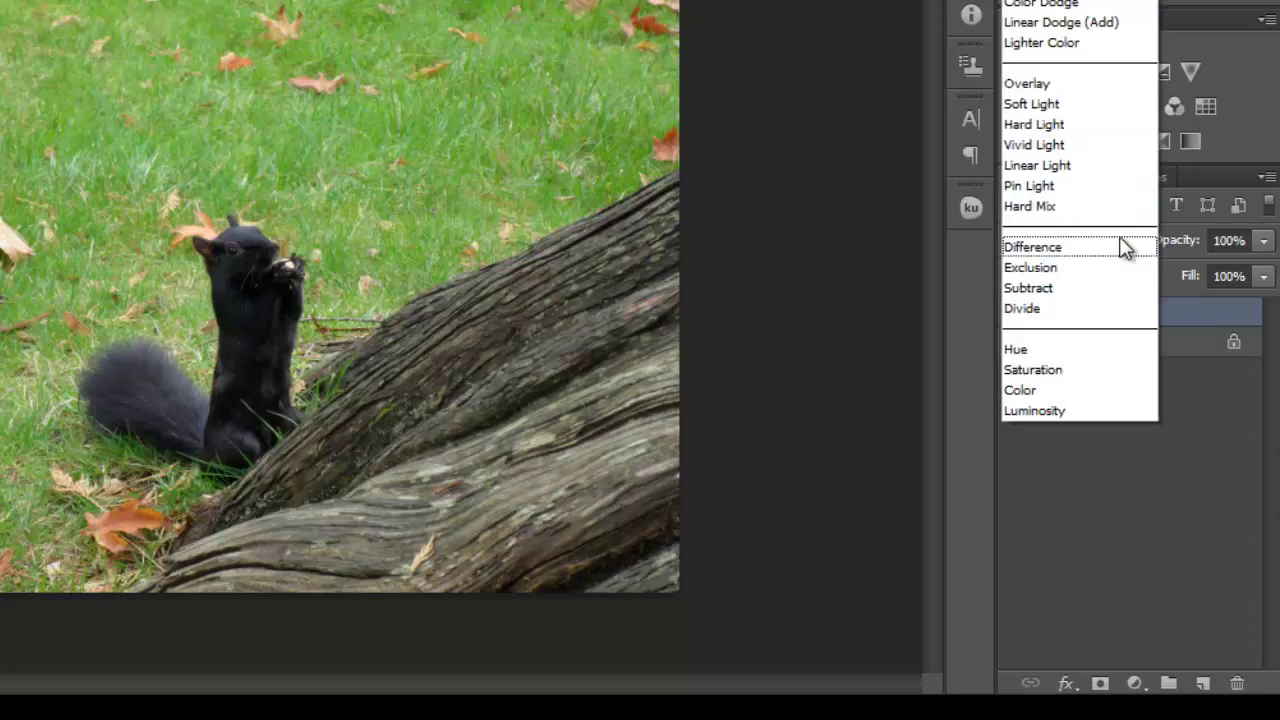
left_click(1050, 5)
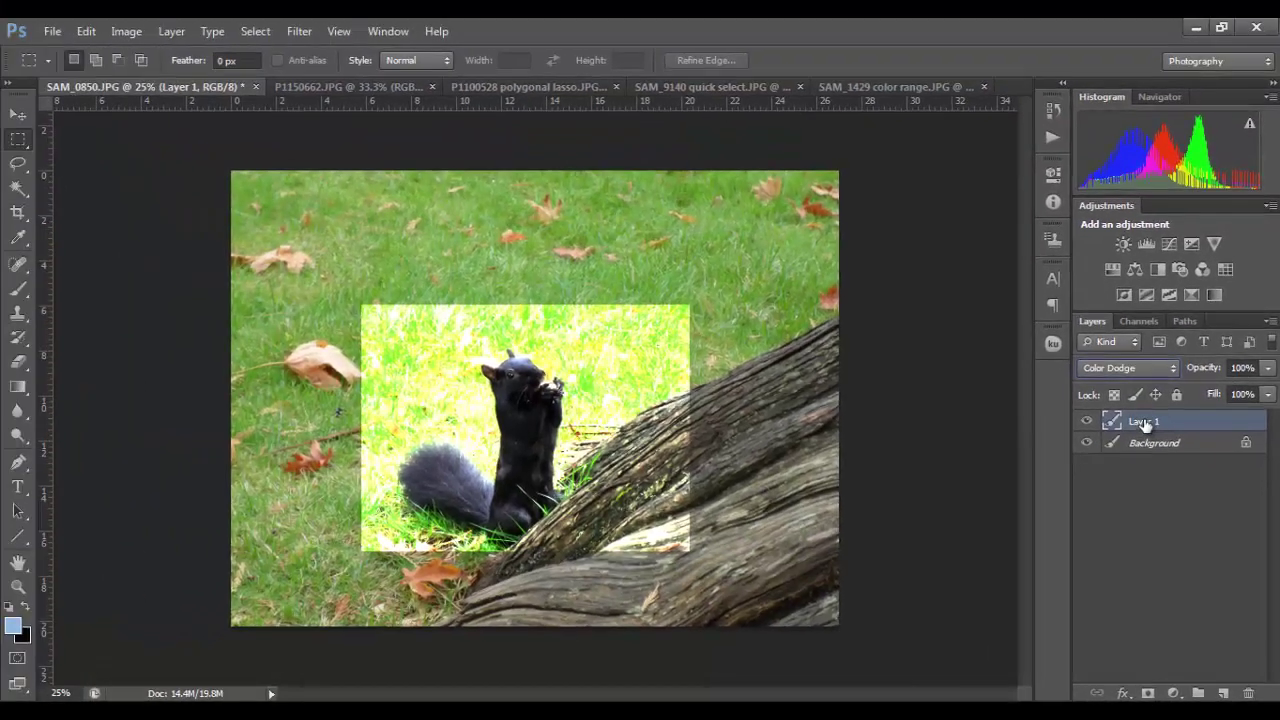
left_click_drag(1145, 425, 1250, 693)
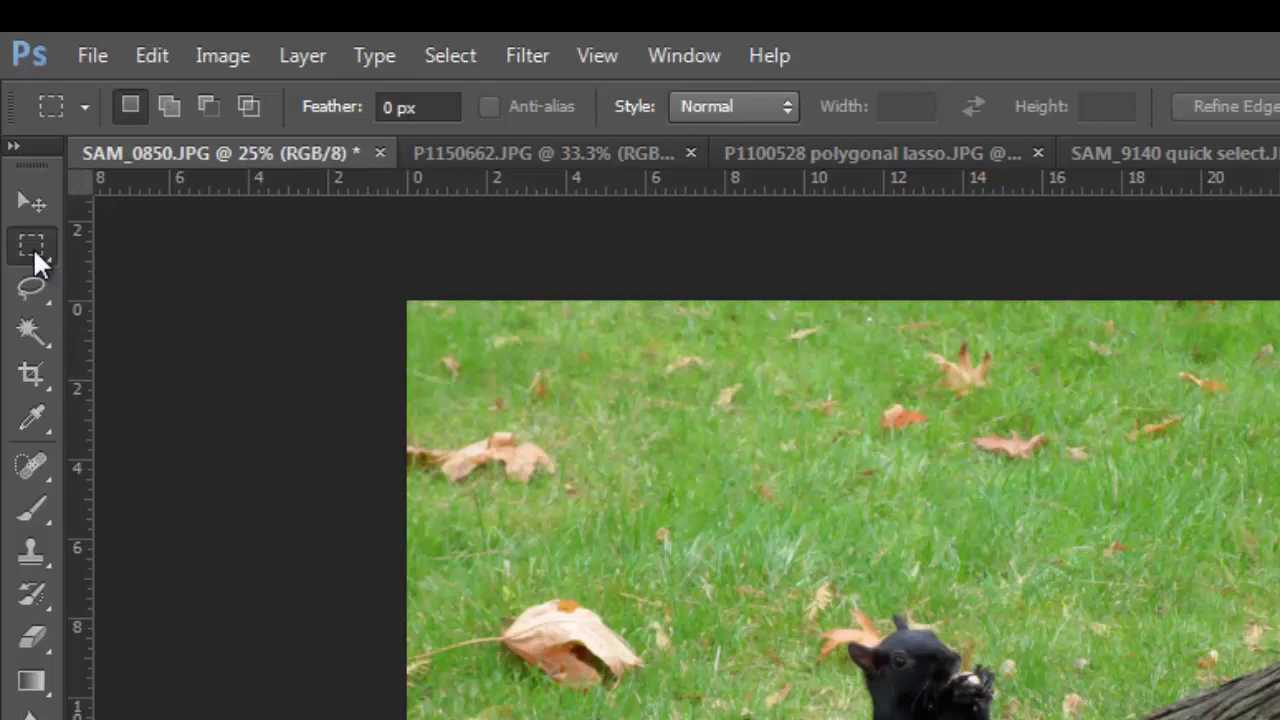
Step: Choose the Elliptical Marquee Tool and bring up the P1150662.JPG jeep photo
left_click(33, 247)
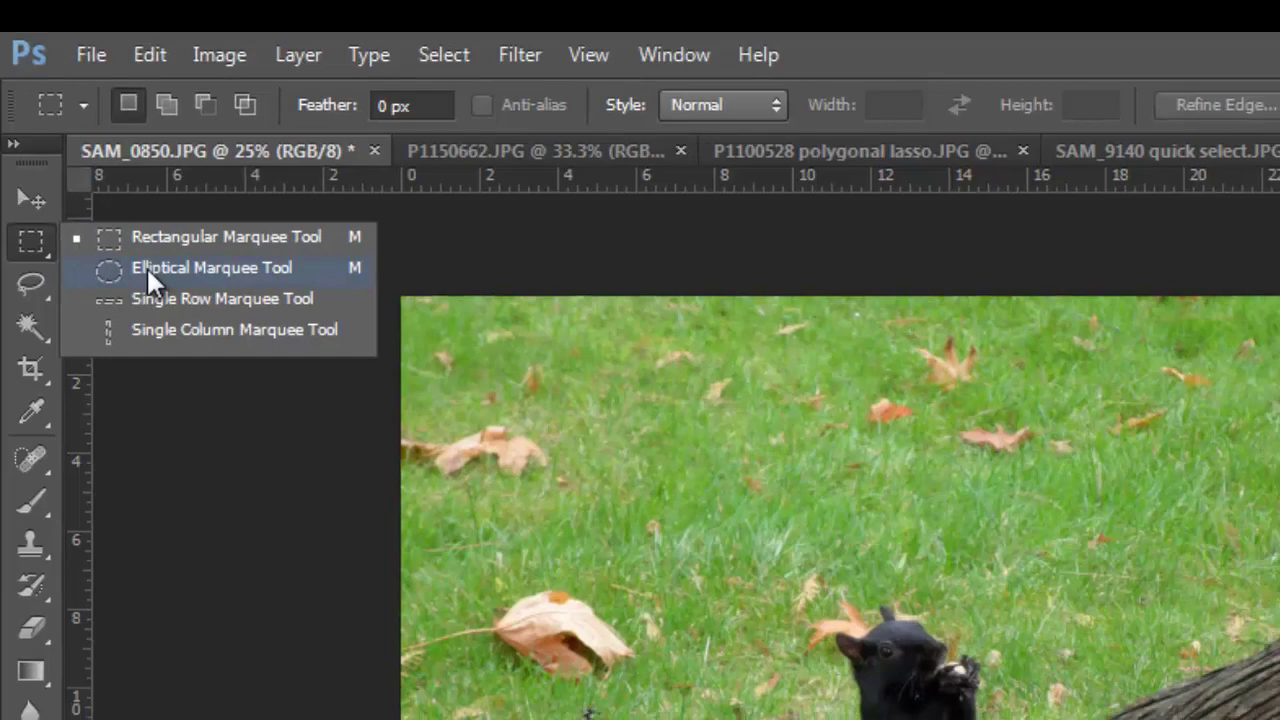
left_click(148, 270)
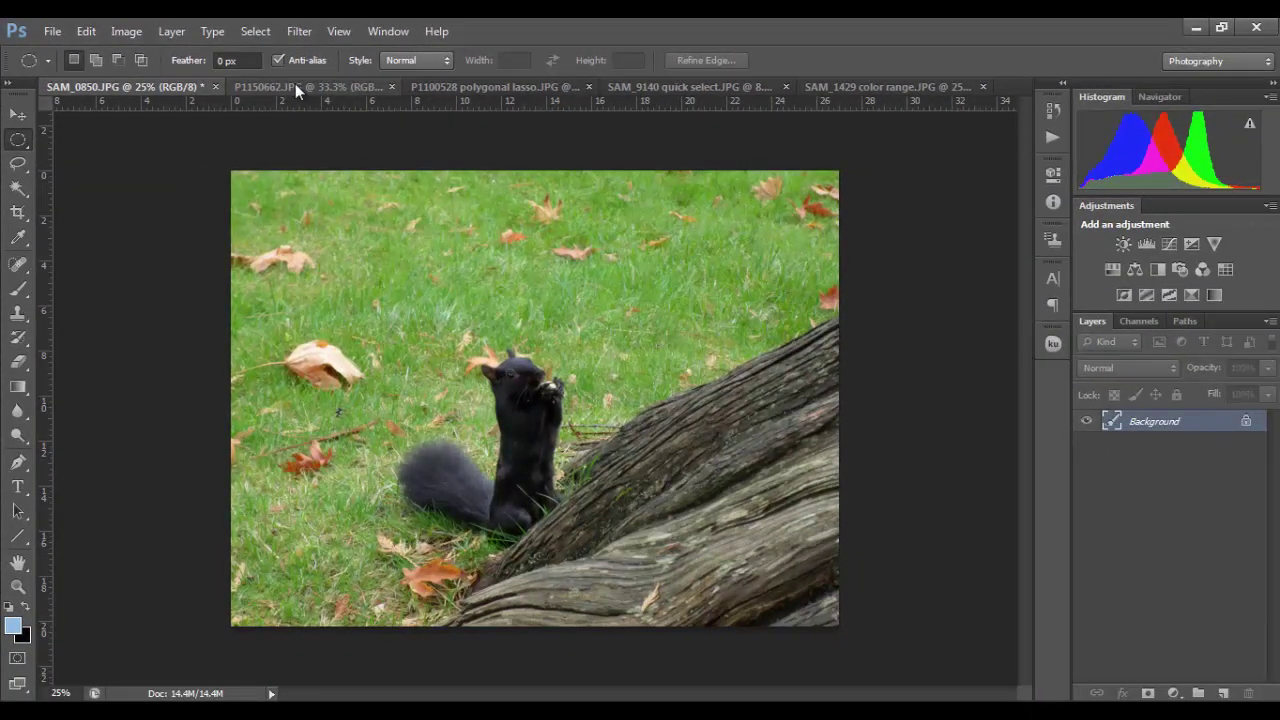
left_click(295, 85)
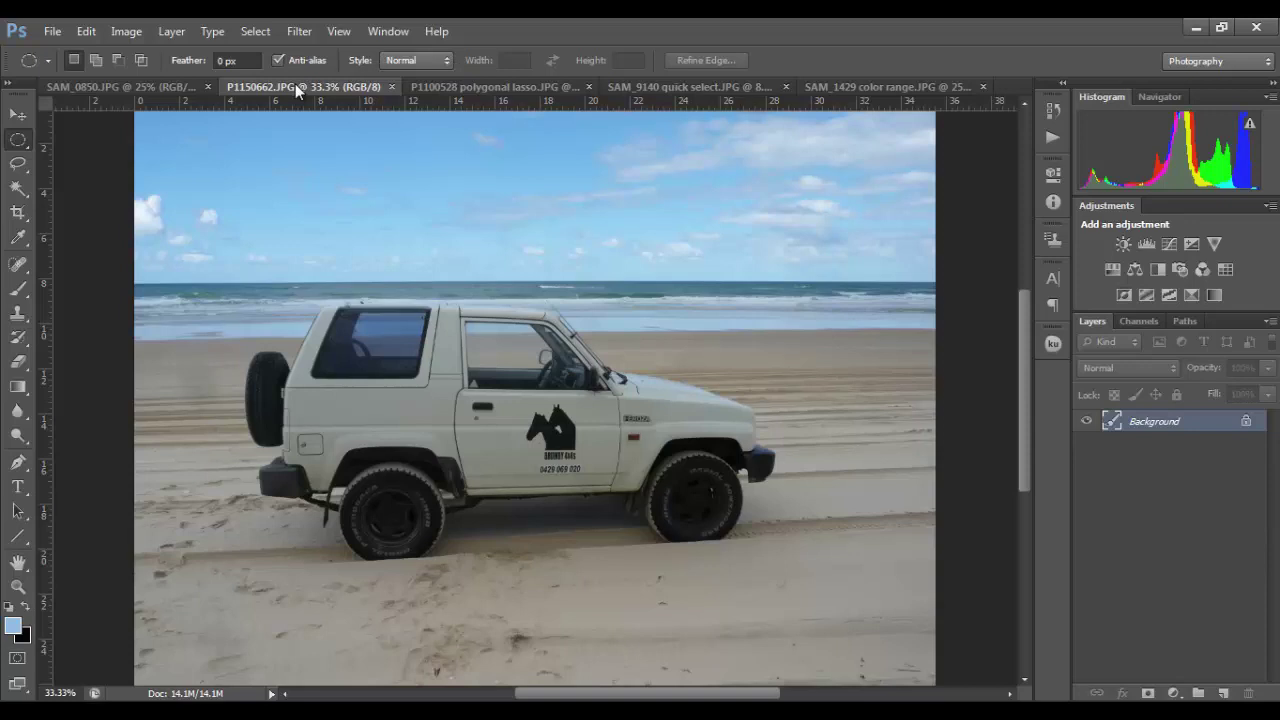
Step: Zoom in on the jeep and draw an elliptical selection positioned over the rear wheel rim
left_click(18, 587)
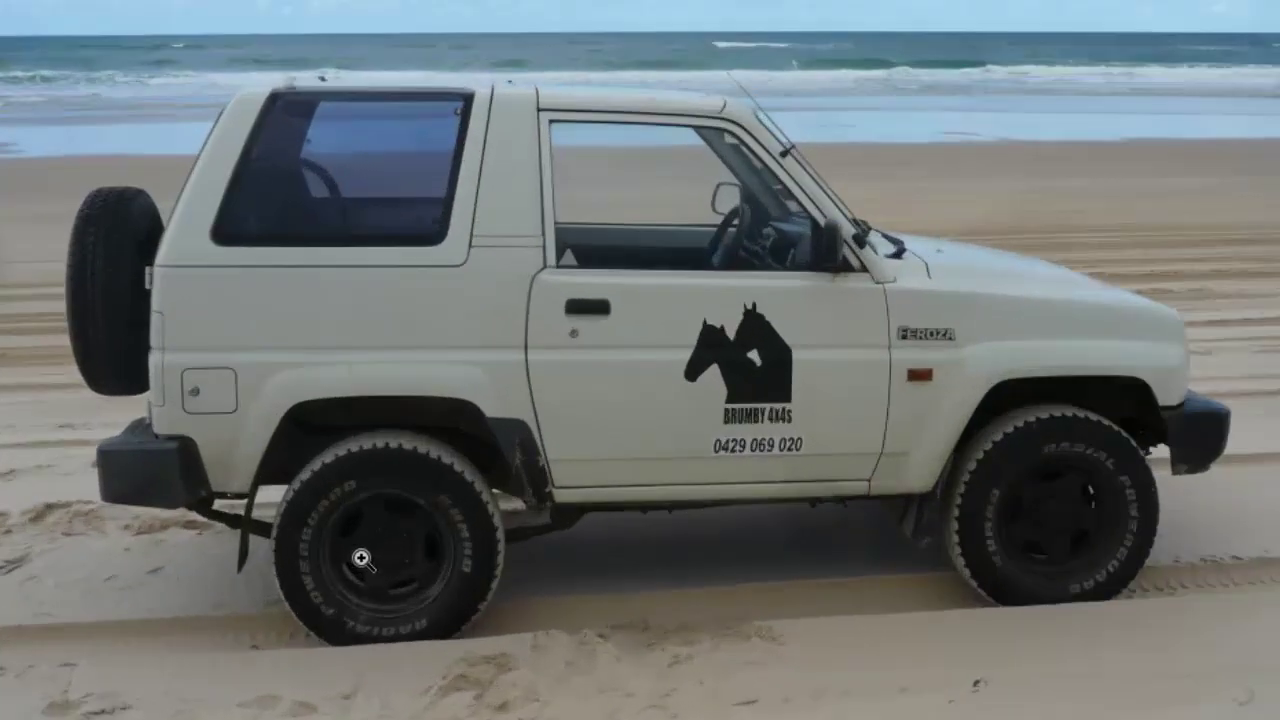
key("alt")
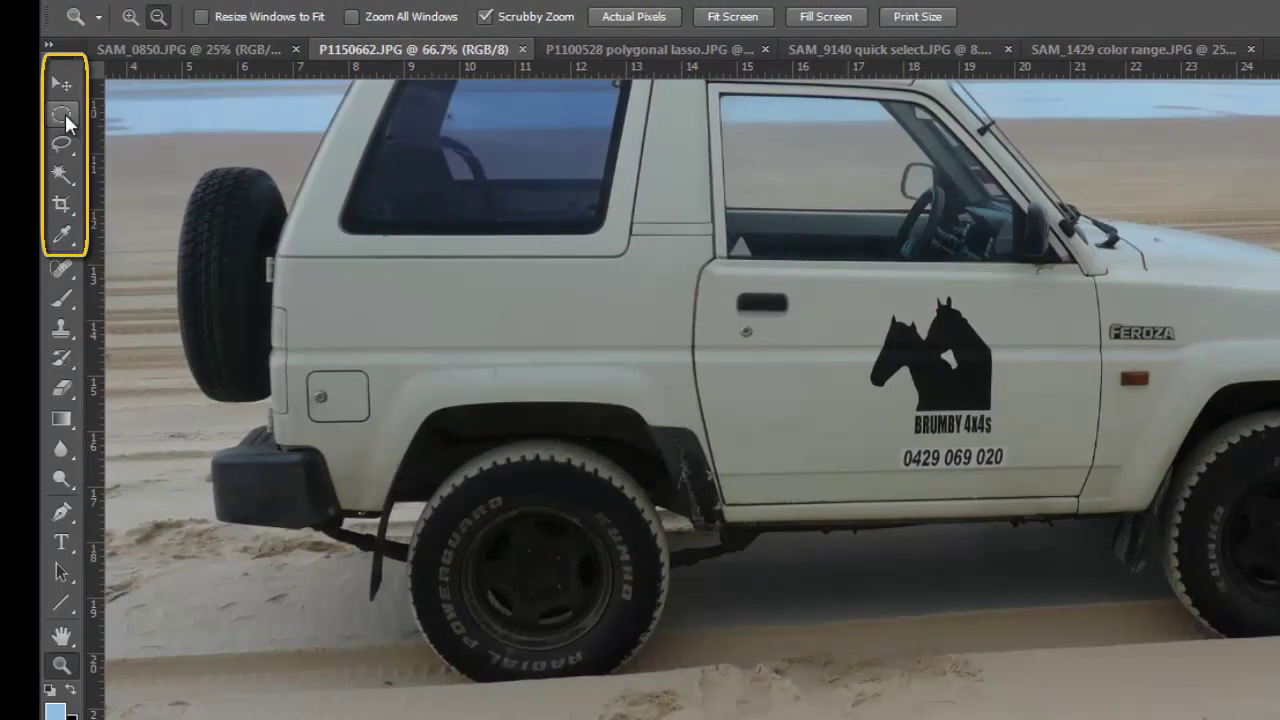
left_click(65, 114)
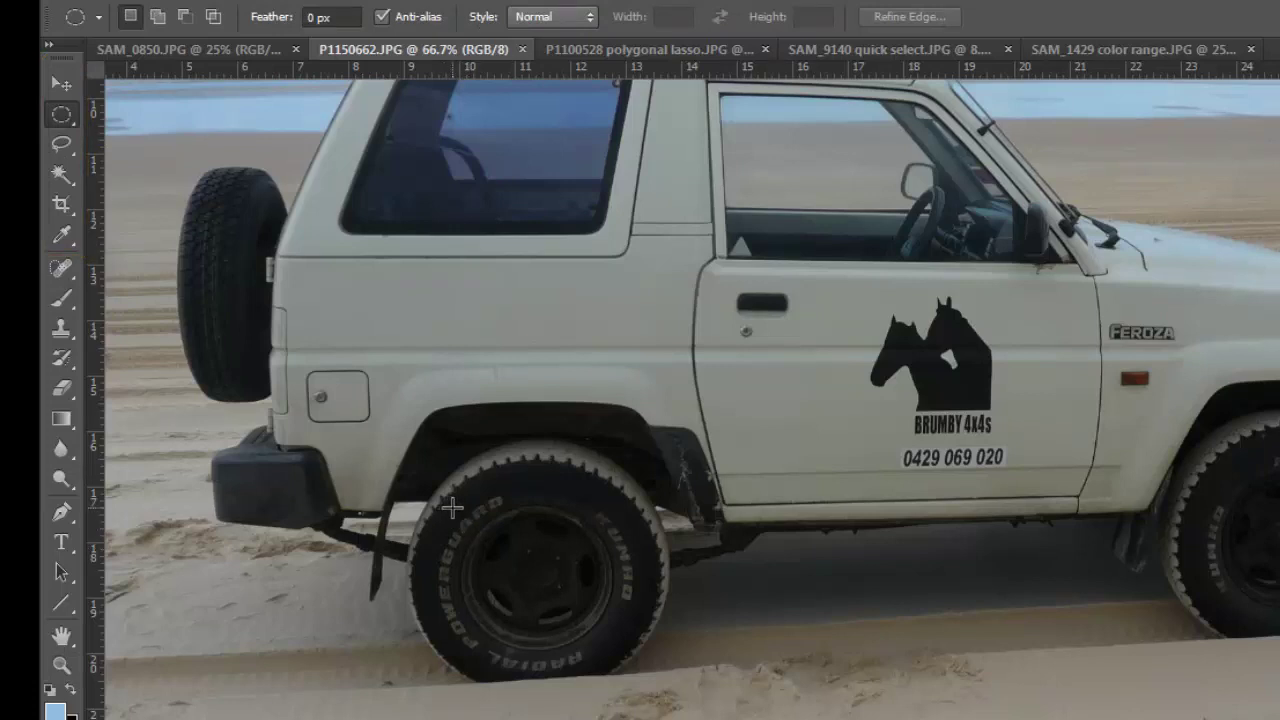
left_click_drag(464, 519, 583, 632)
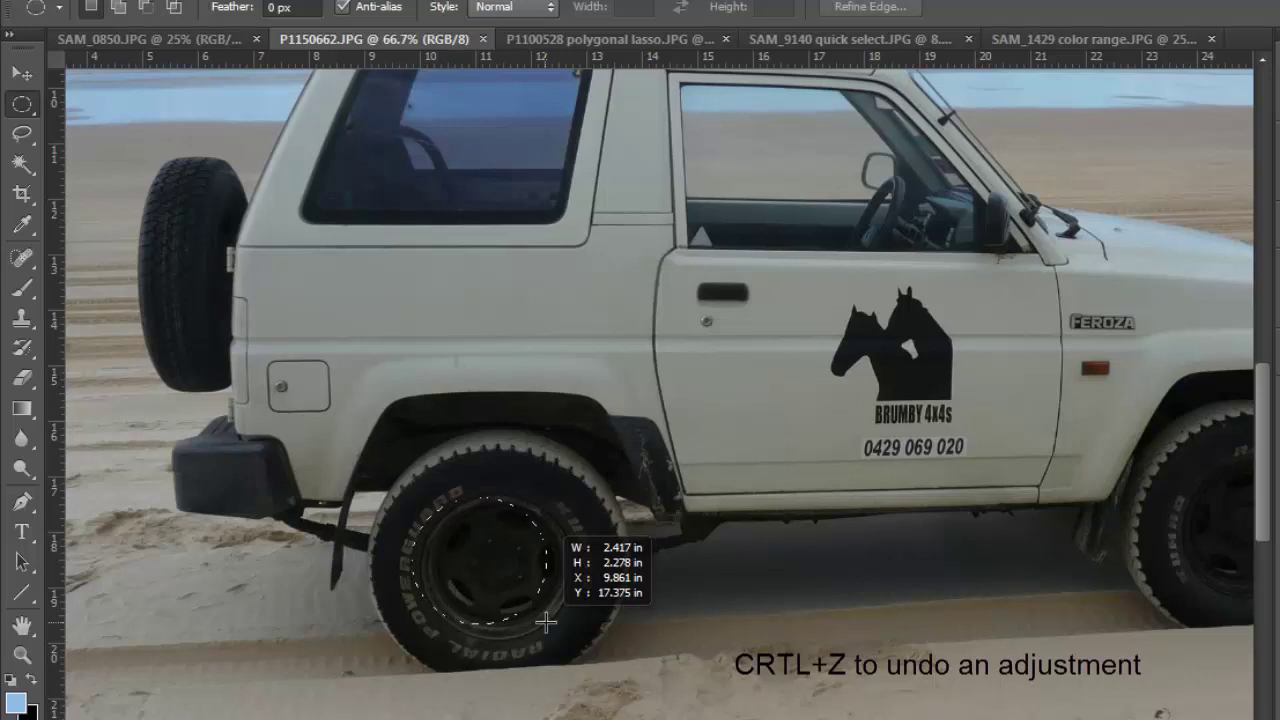
left_click_drag(545, 622, 564, 629)
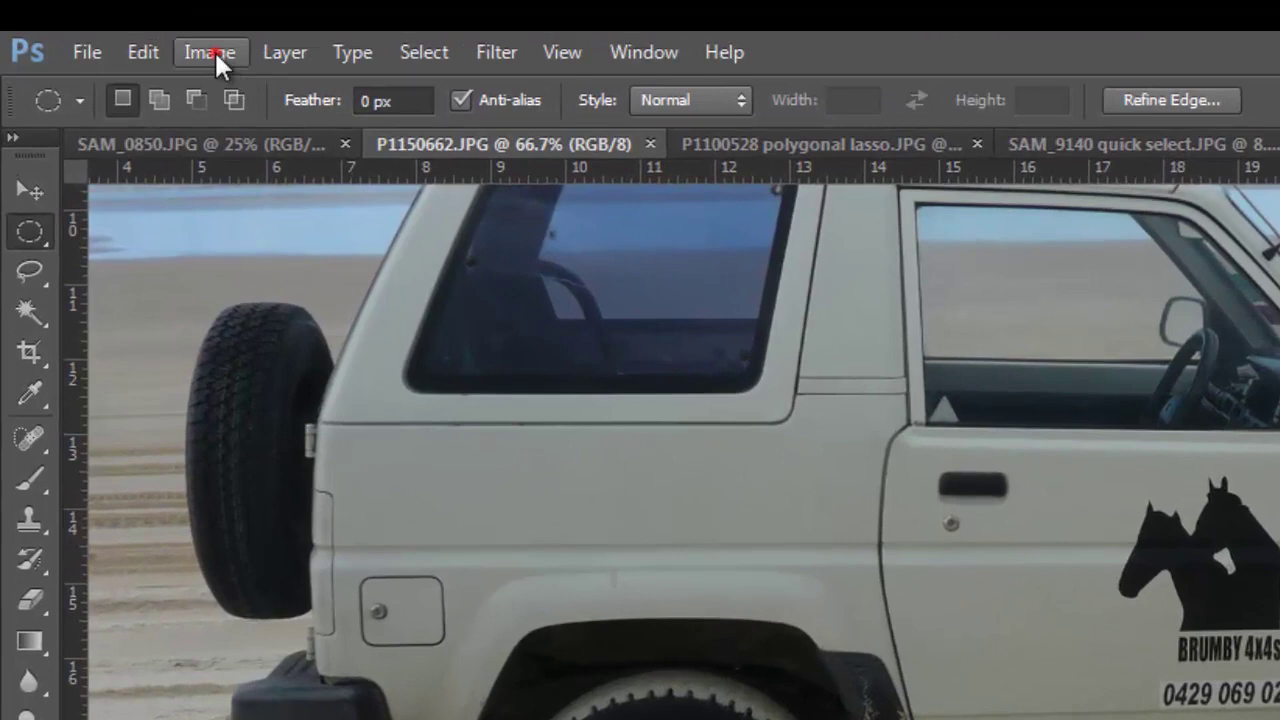
Step: Apply Brightness/Contrast with Brightness 142 to the selected wheel rim
left_click(190, 10)
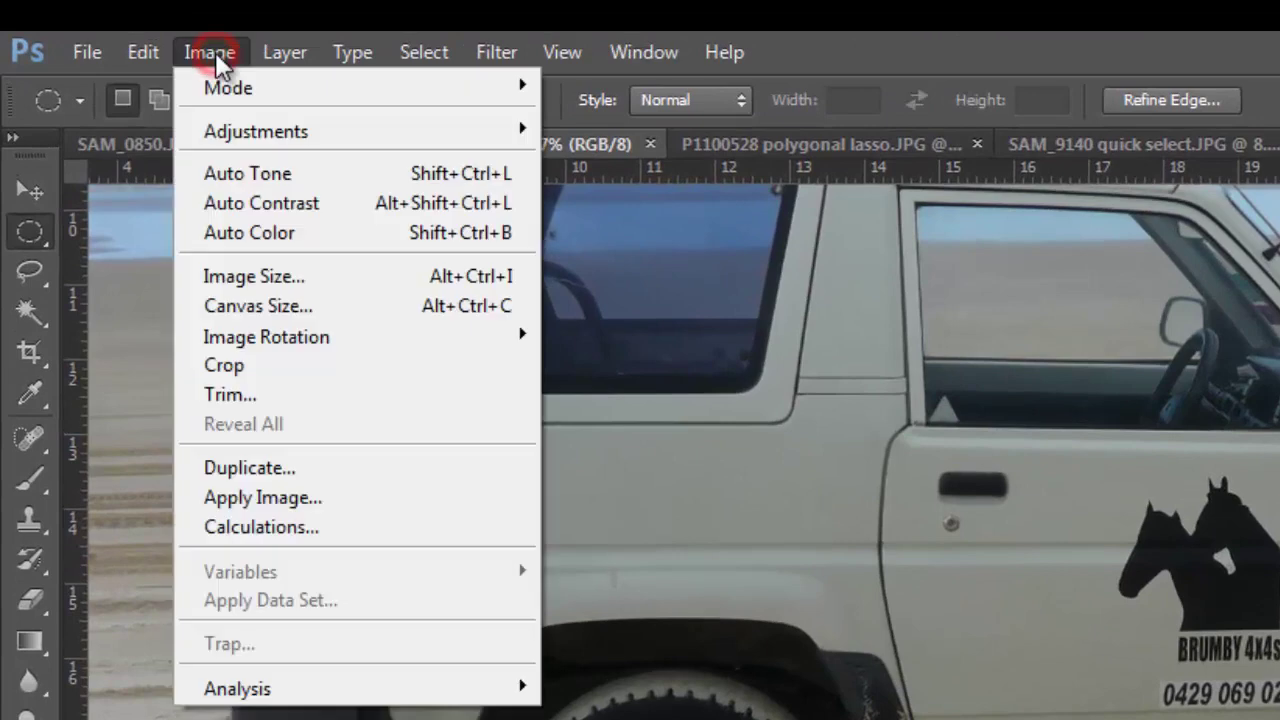
mouse_move(396, 138)
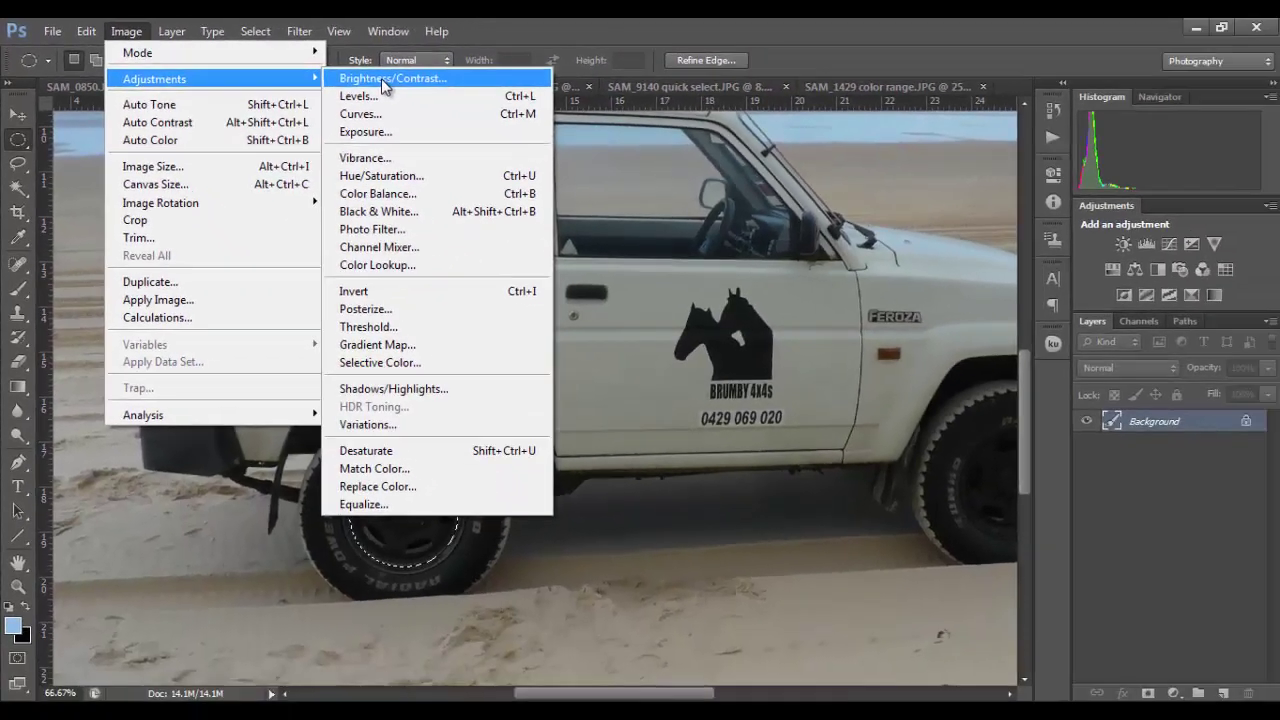
left_click(635, 130)
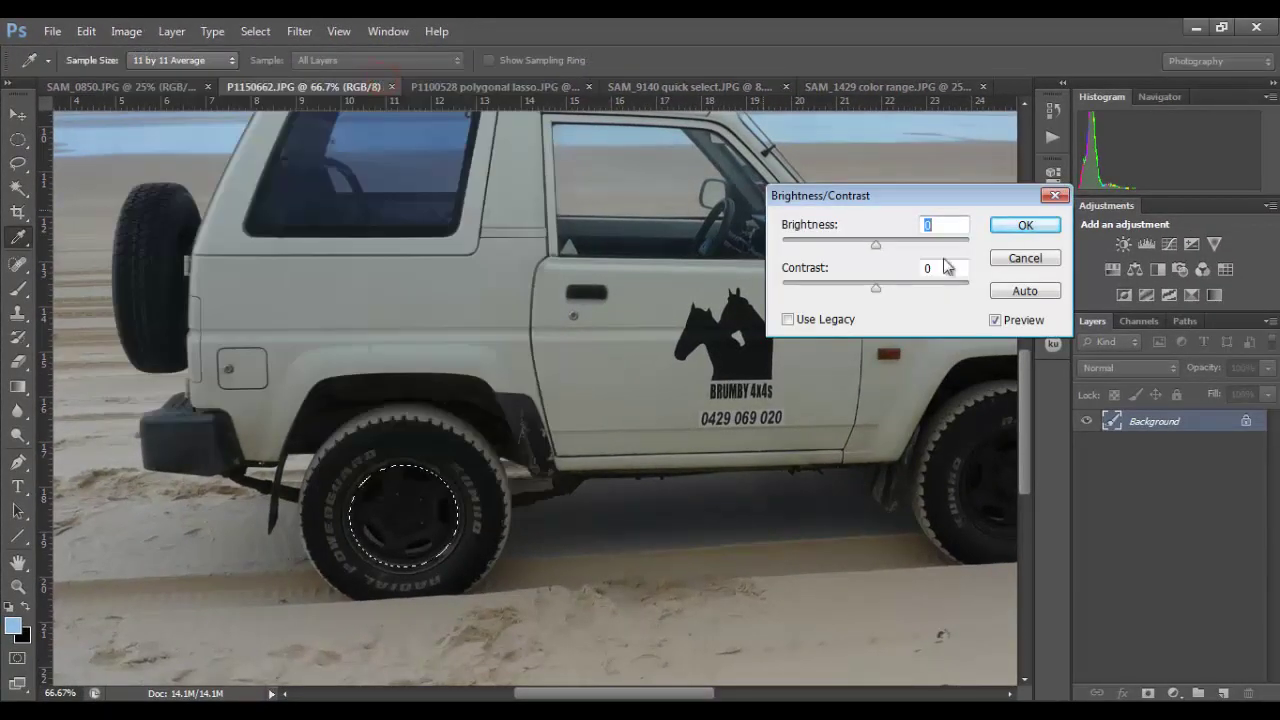
left_click_drag(876, 248, 960, 252)
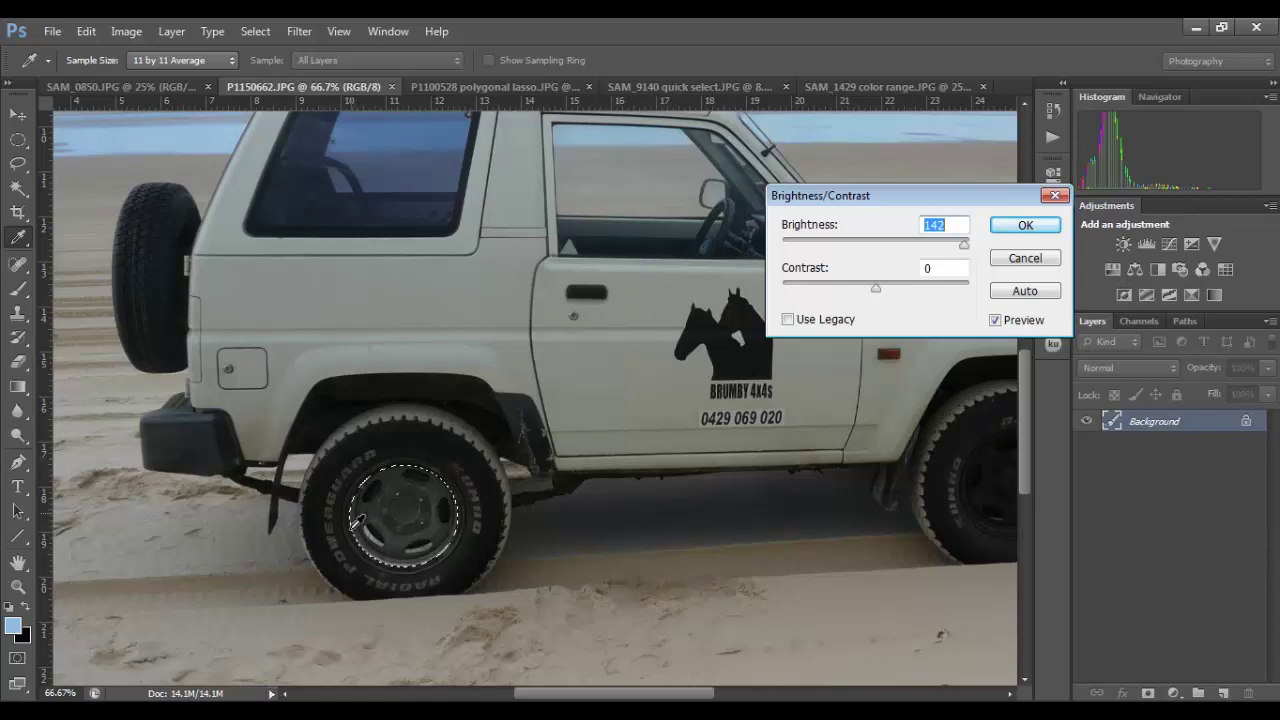
left_click(1027, 228)
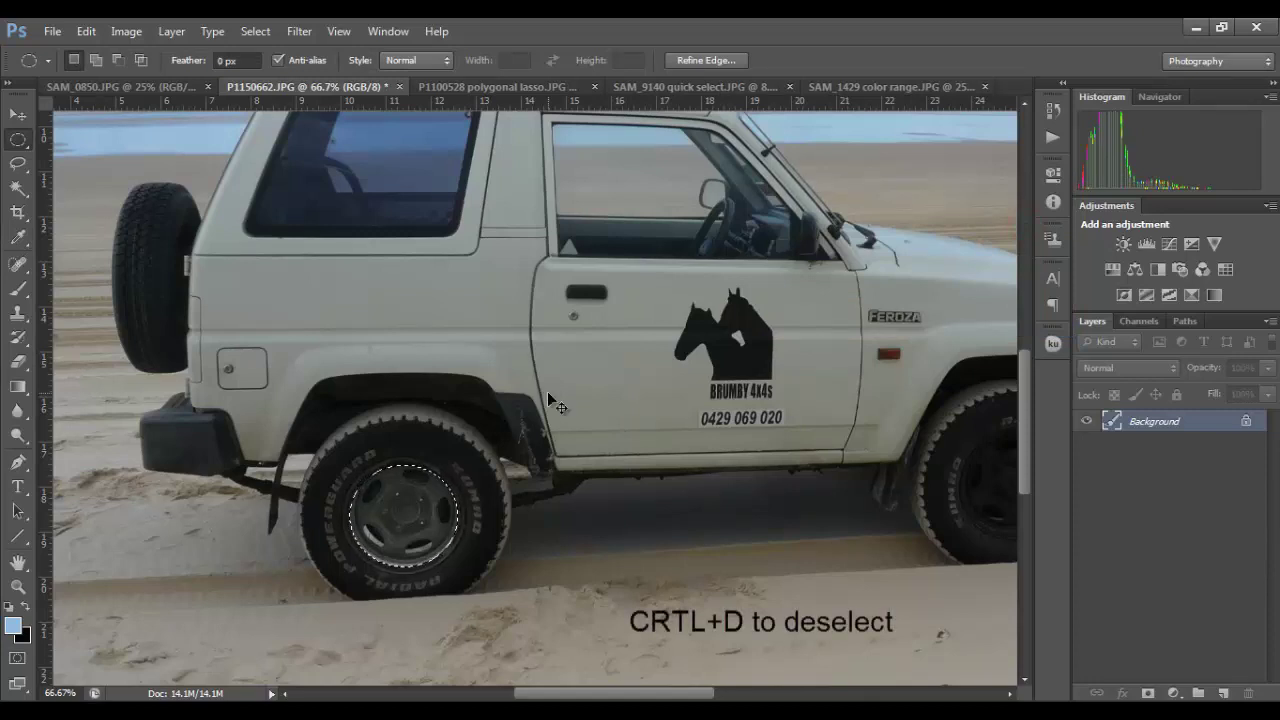
Step: Undo the wheel hub brightening and clear the selection
key("ctrl+d")
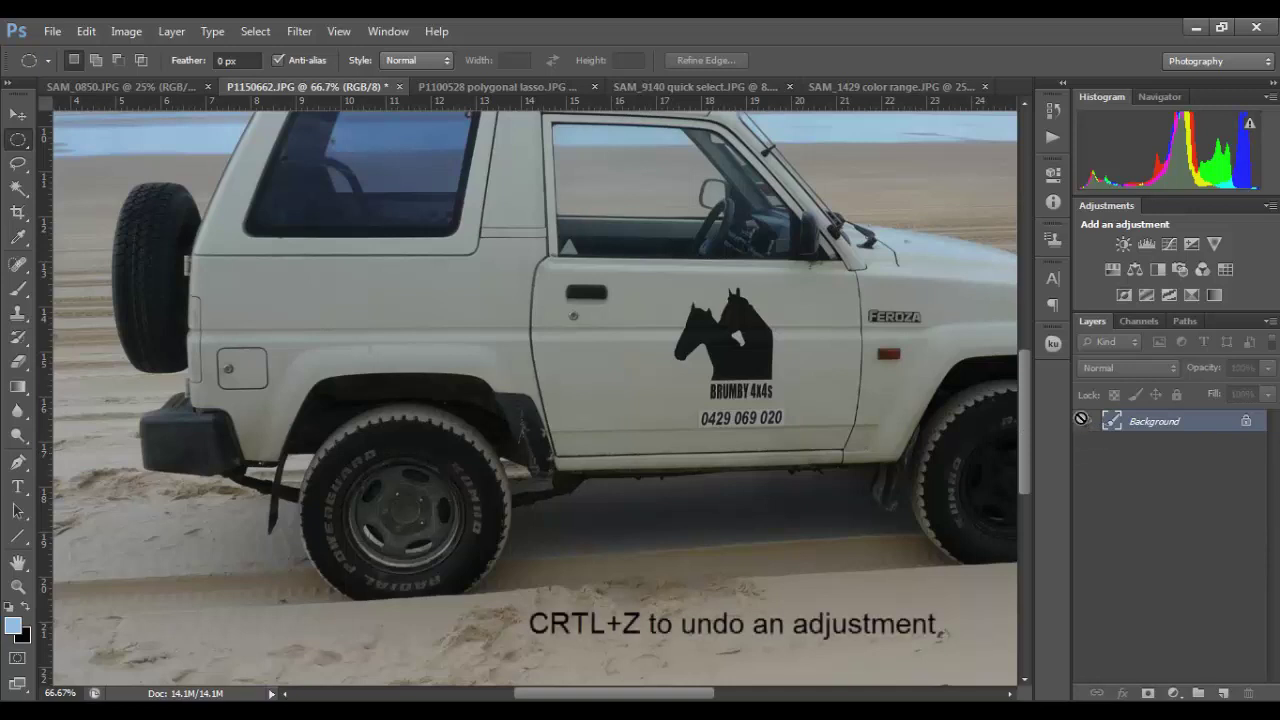
key("ctrl+shift+z")
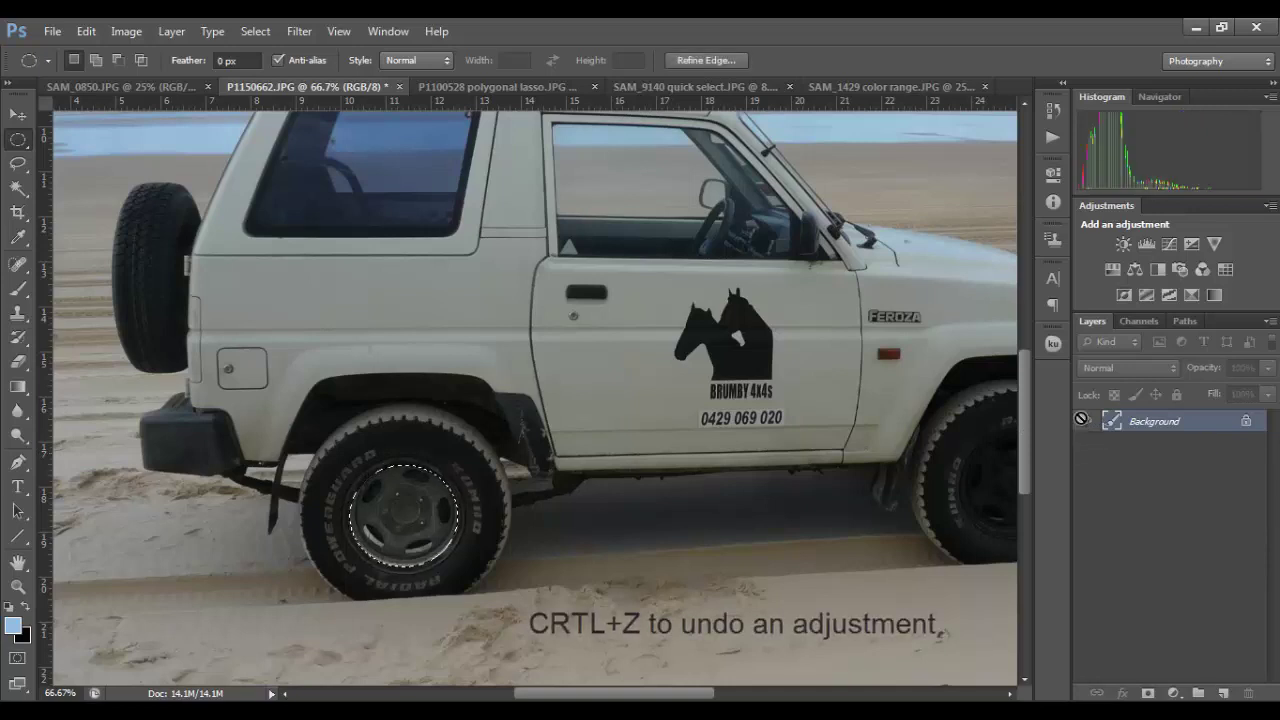
key("ctrl+shift+z")
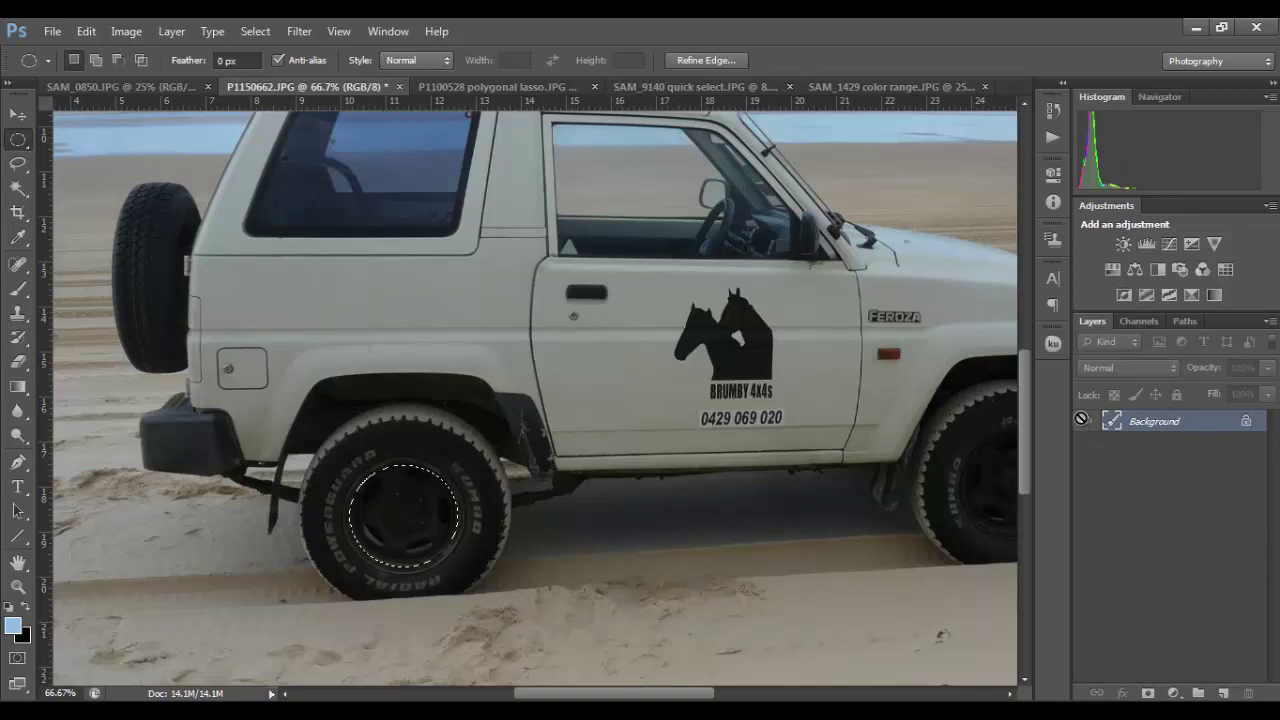
key("ctrl+shift+z")
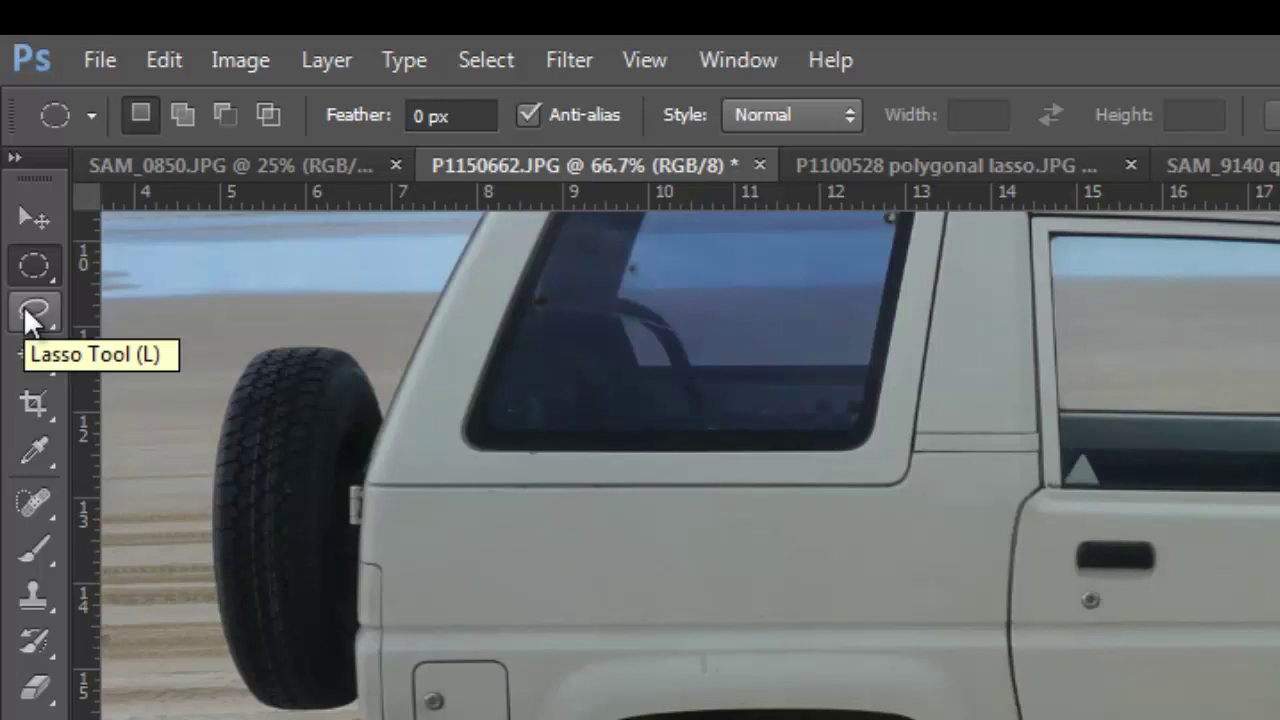
Step: Choose the plain Lasso Tool and return to the SAM_0850.JPG squirrel photo
left_click(27, 312)
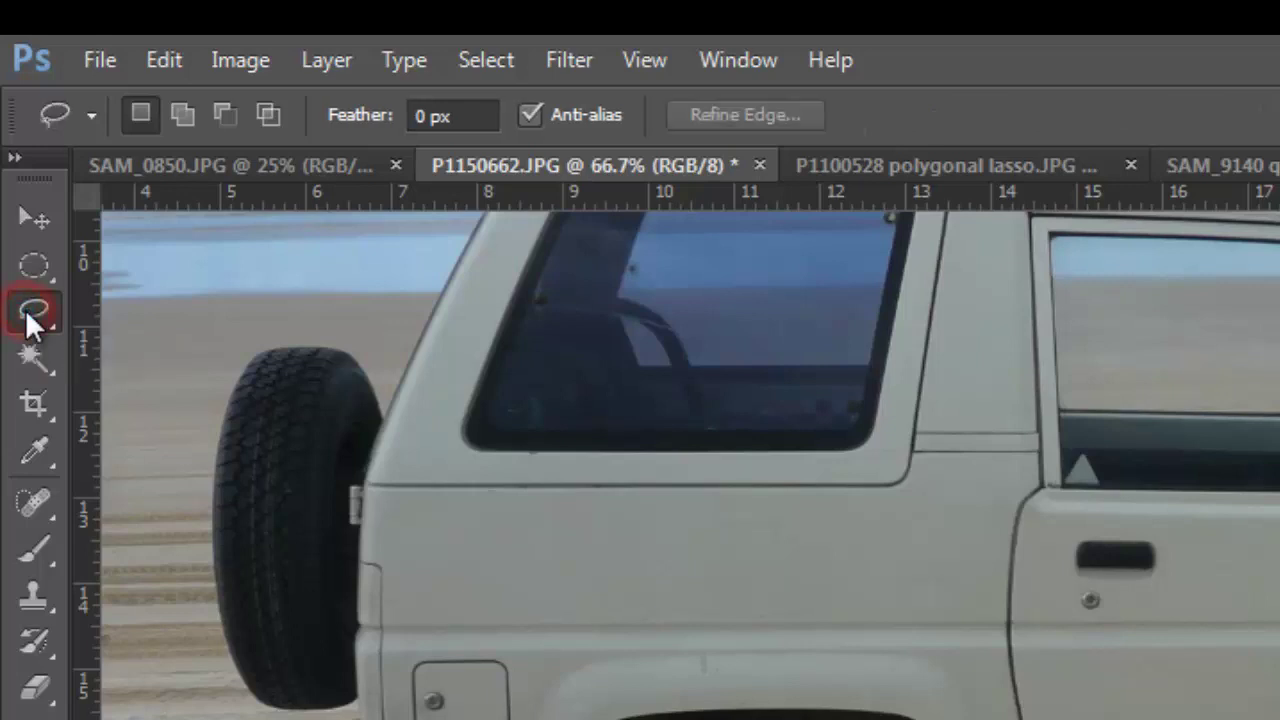
right_click(41, 322)
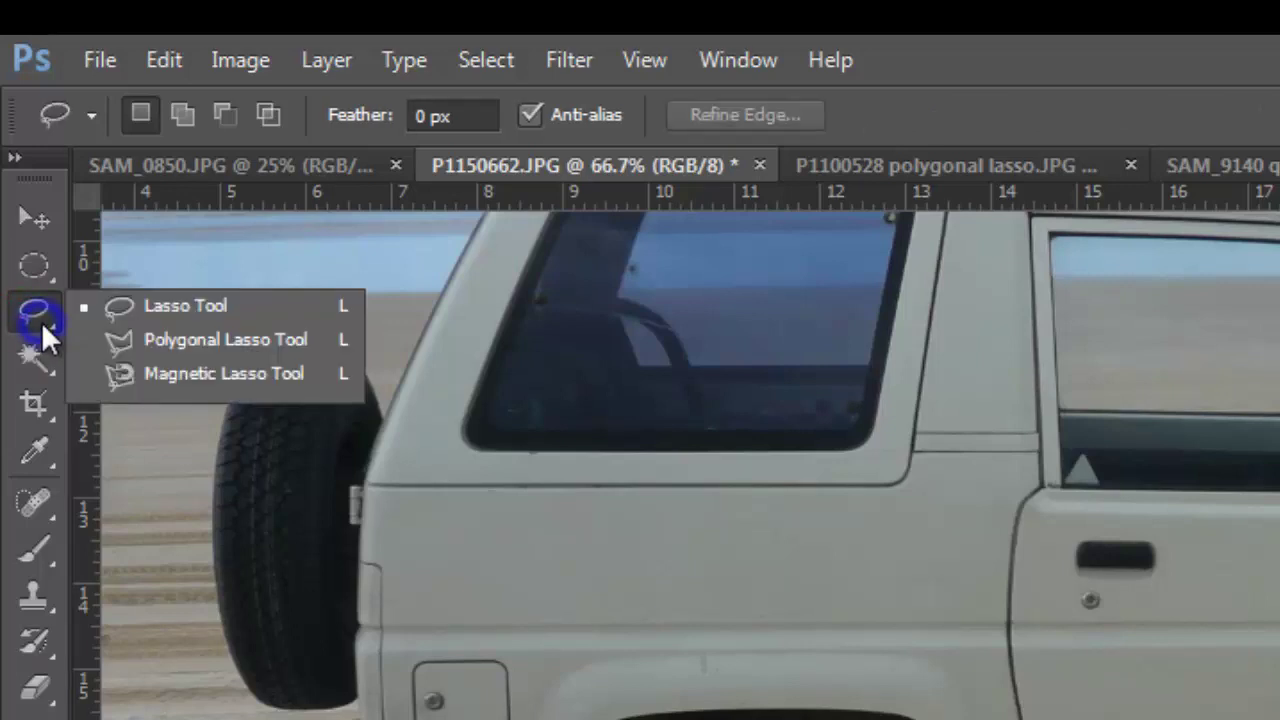
left_click(184, 310)
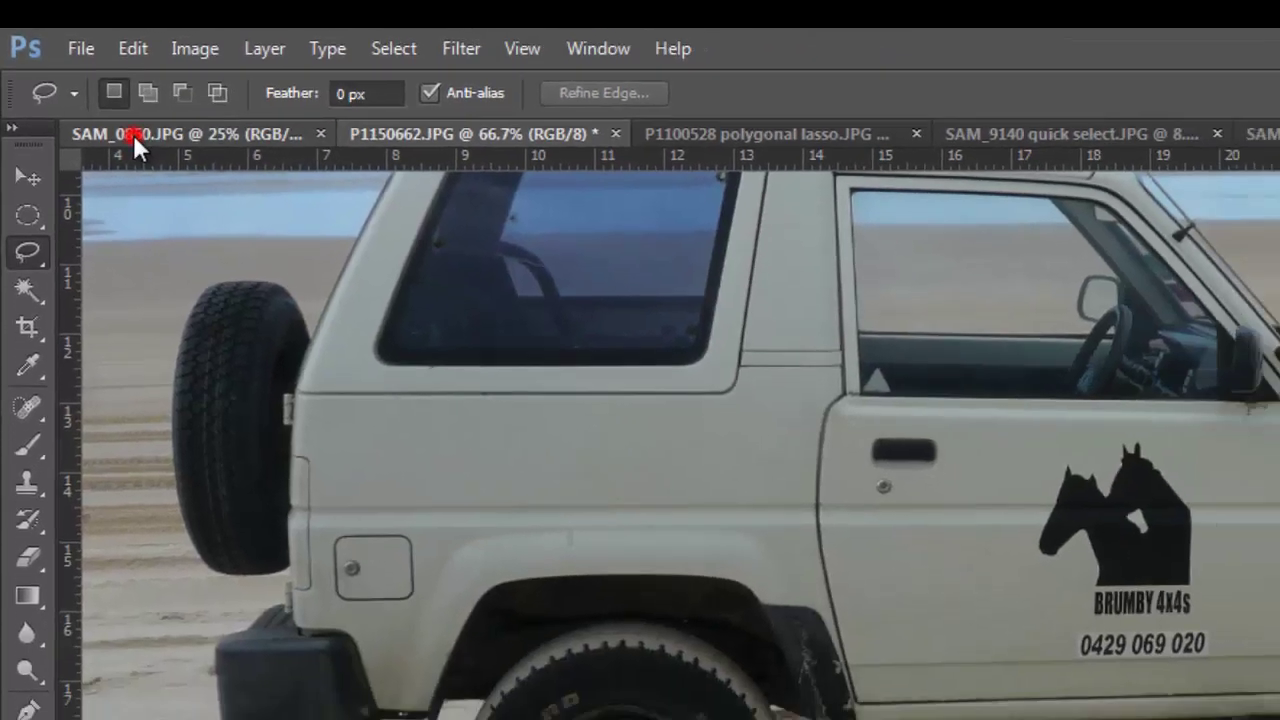
left_click(164, 166)
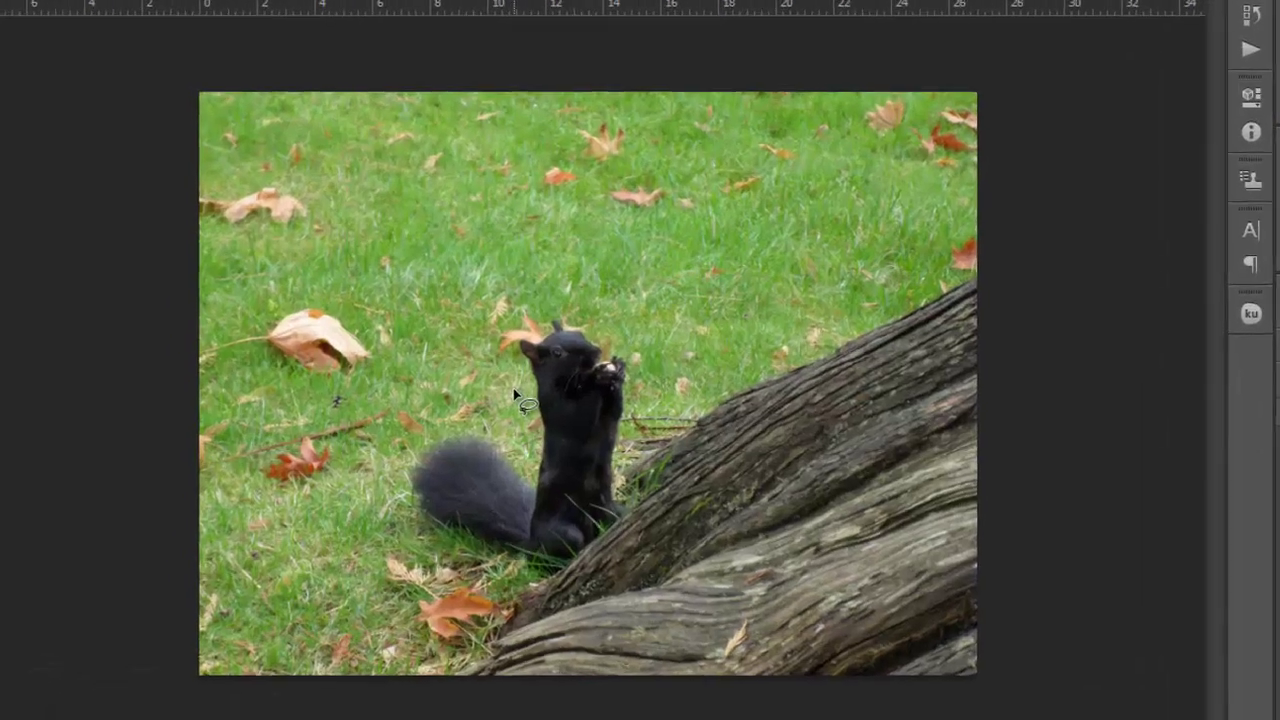
left_click(475, 403)
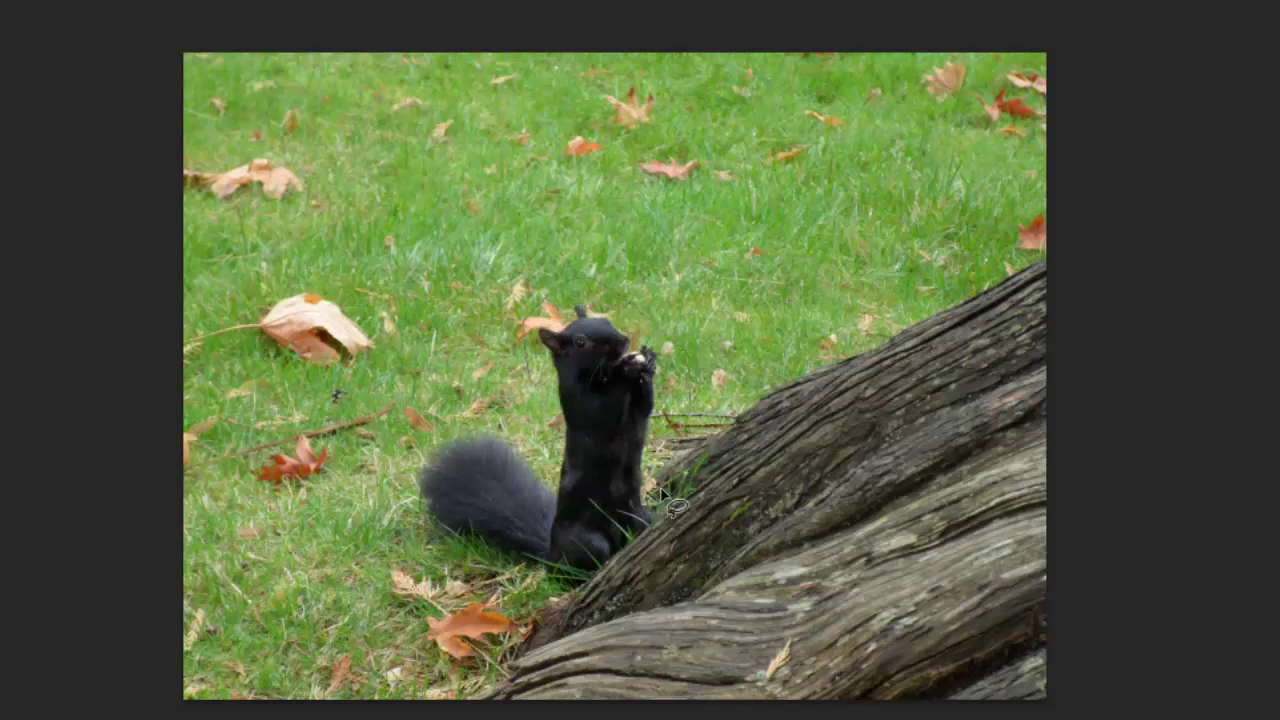
mouse_move(675, 567)
left_mouse_down()
mouse_move(615, 617)
mouse_move(588, 616)
mouse_move(391, 508)
left_mouse_up()
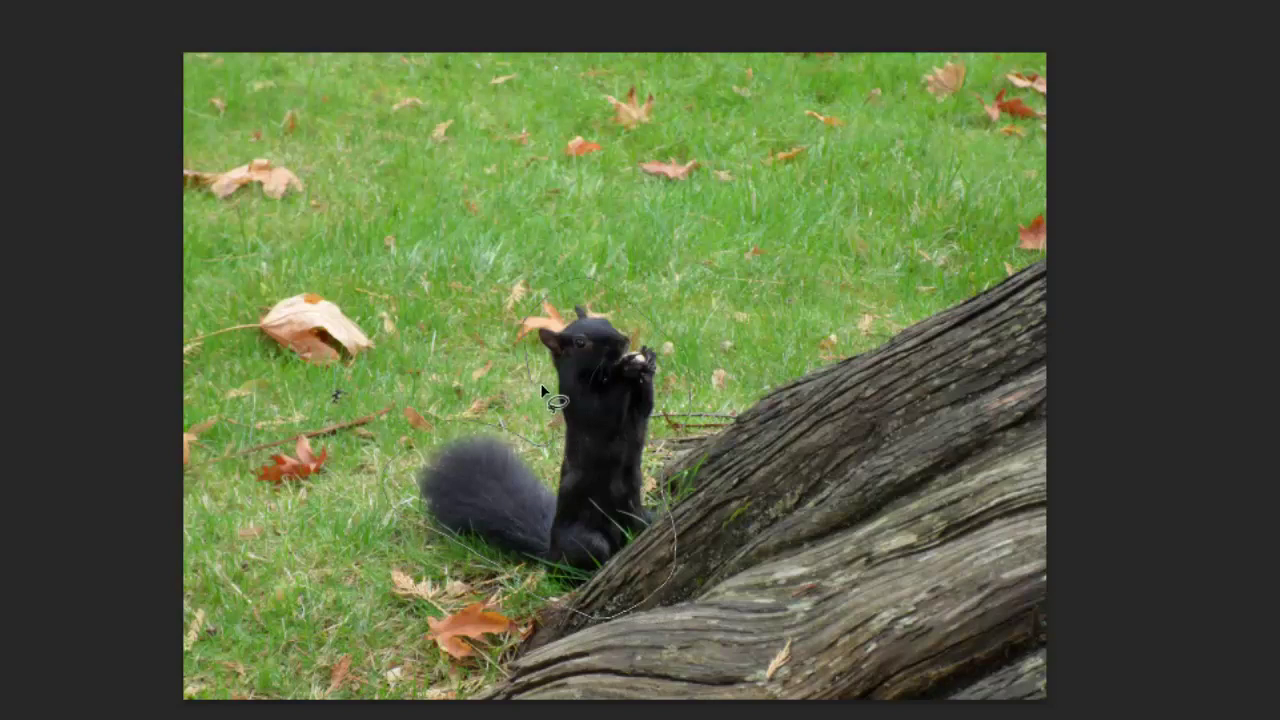
left_click_drag(530, 370, 522, 360)
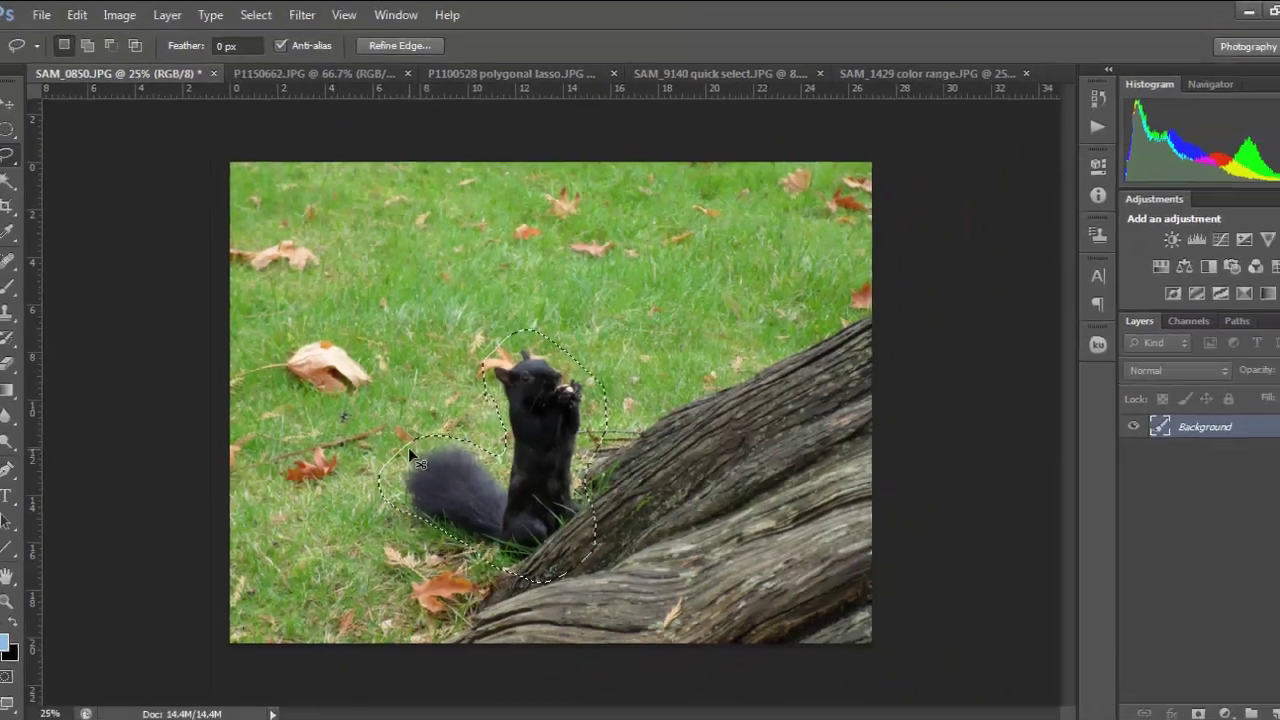
key("ctrl+j")
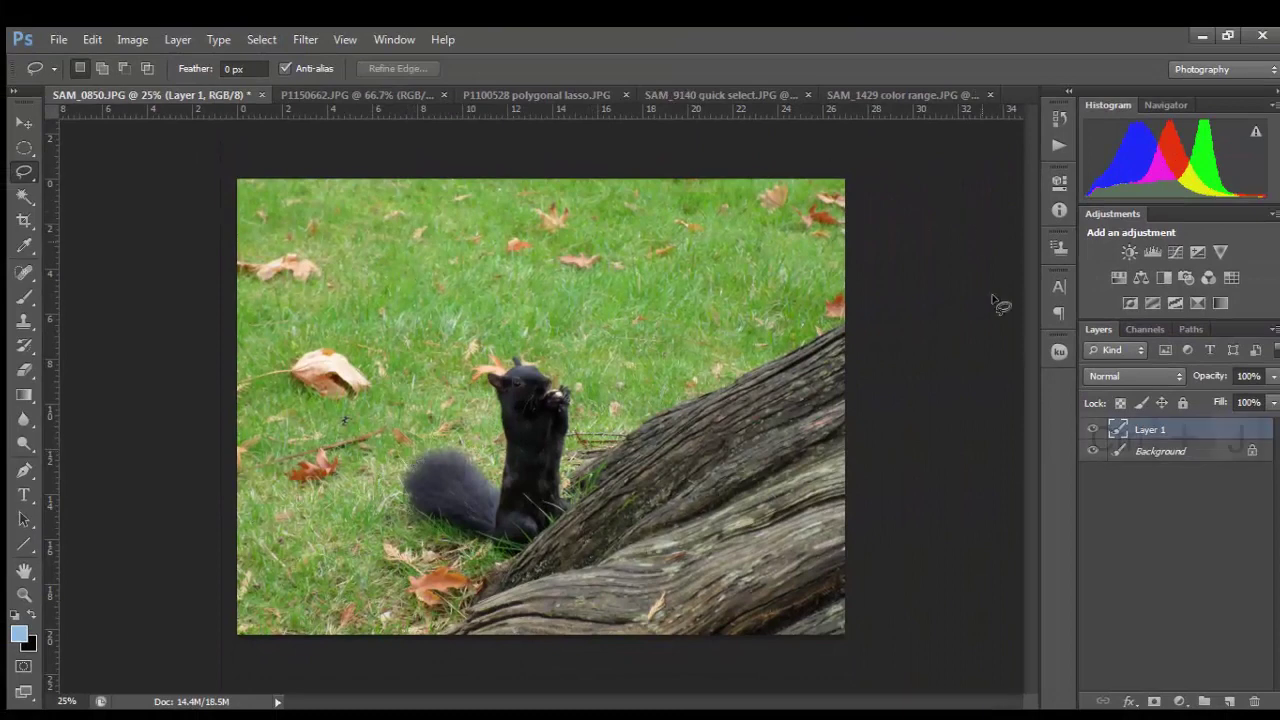
left_click(1092, 451)
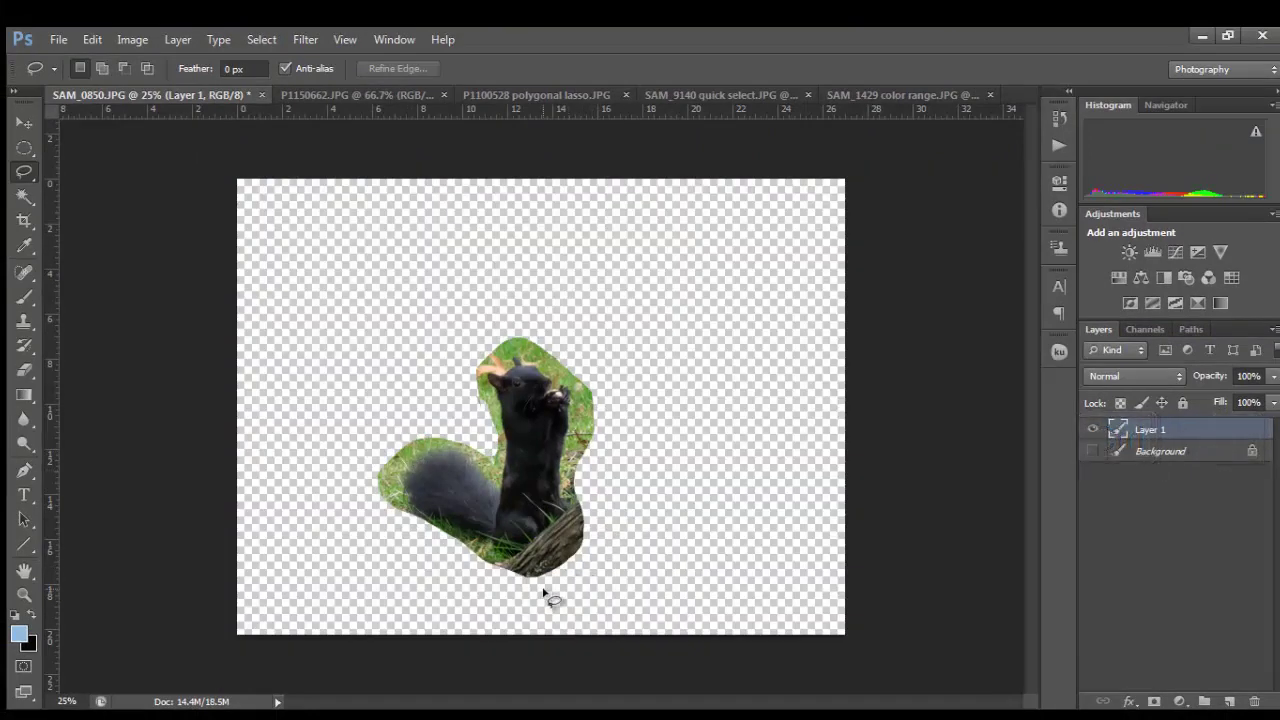
left_click(24, 122)
left_click_drag(510, 493, 542, 471)
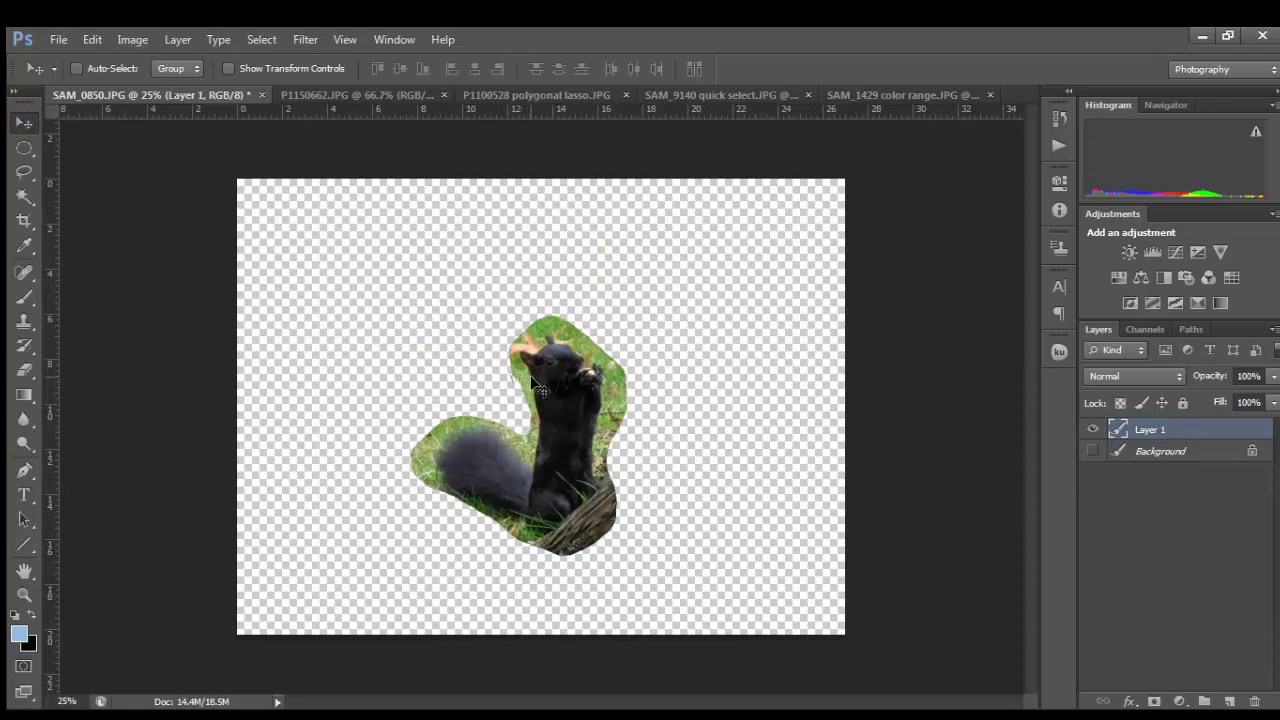
left_click(1092, 451)
left_click_drag(1160, 432, 1257, 704)
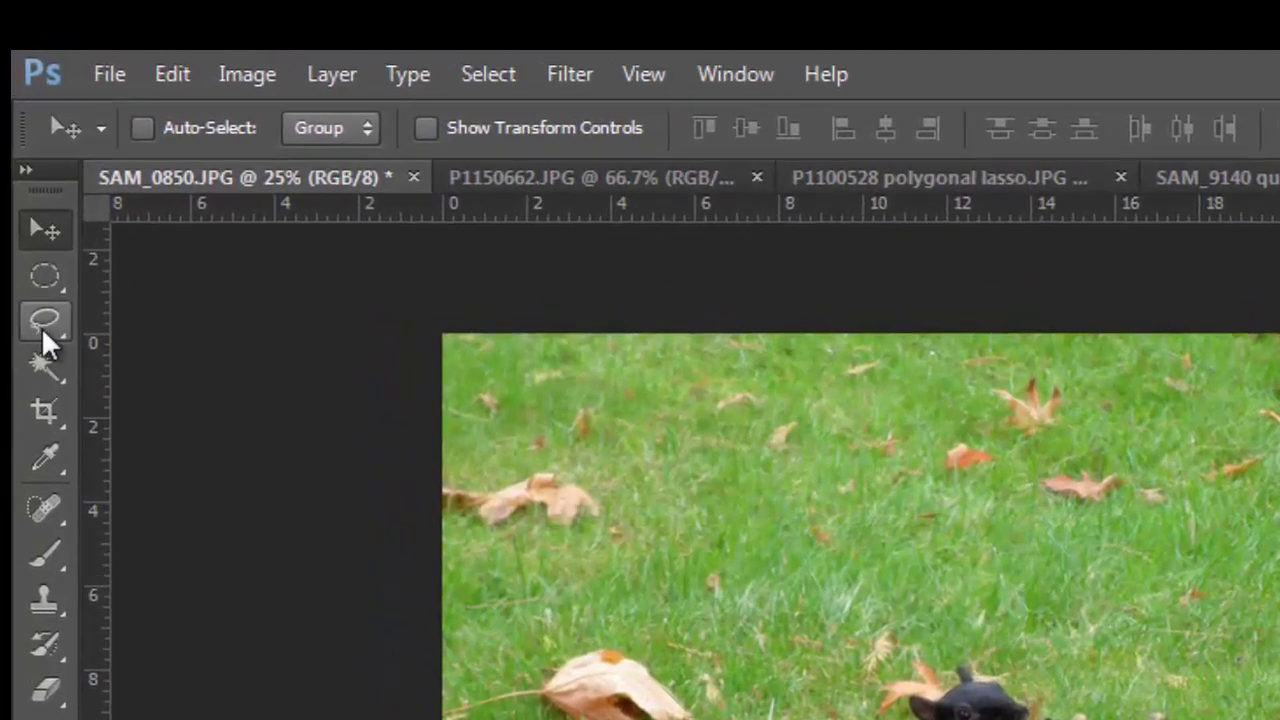
Step: Choose the Polygonal Lasso Tool and bring up the P1100528 polygonal lasso.JPG emu sign photo
left_click(24, 171)
left_click(42, 332)
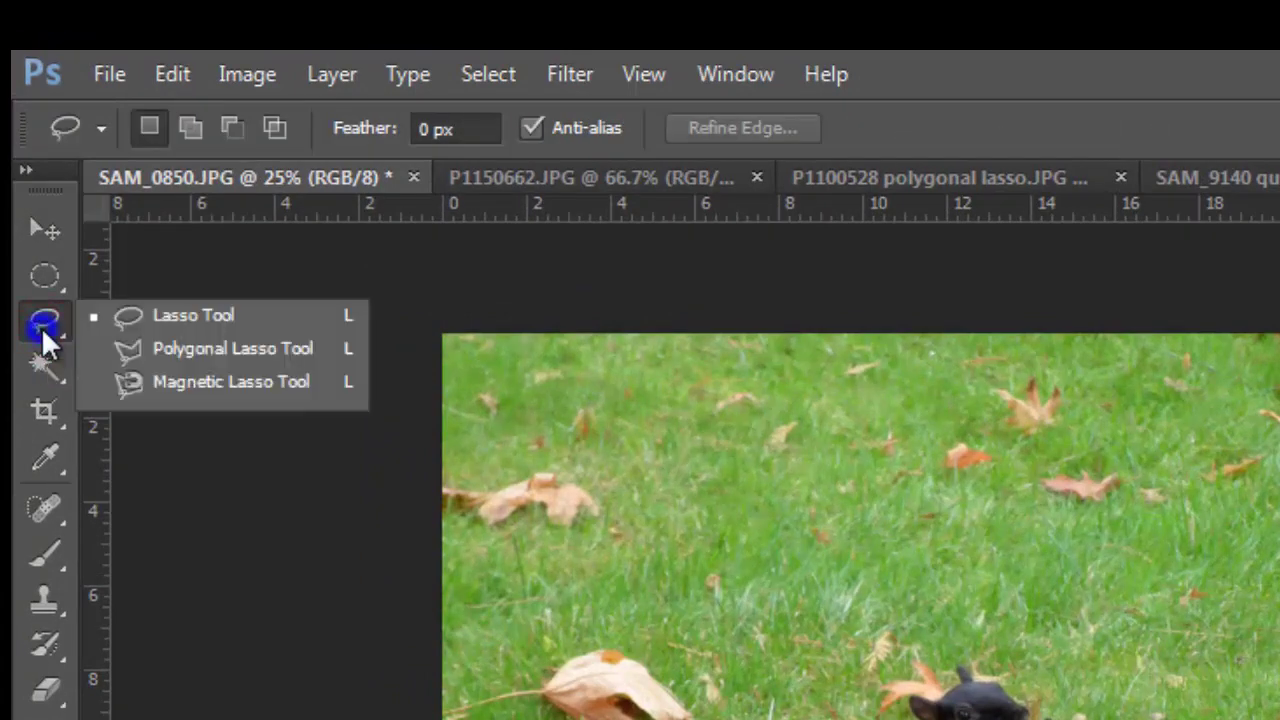
left_click(200, 358)
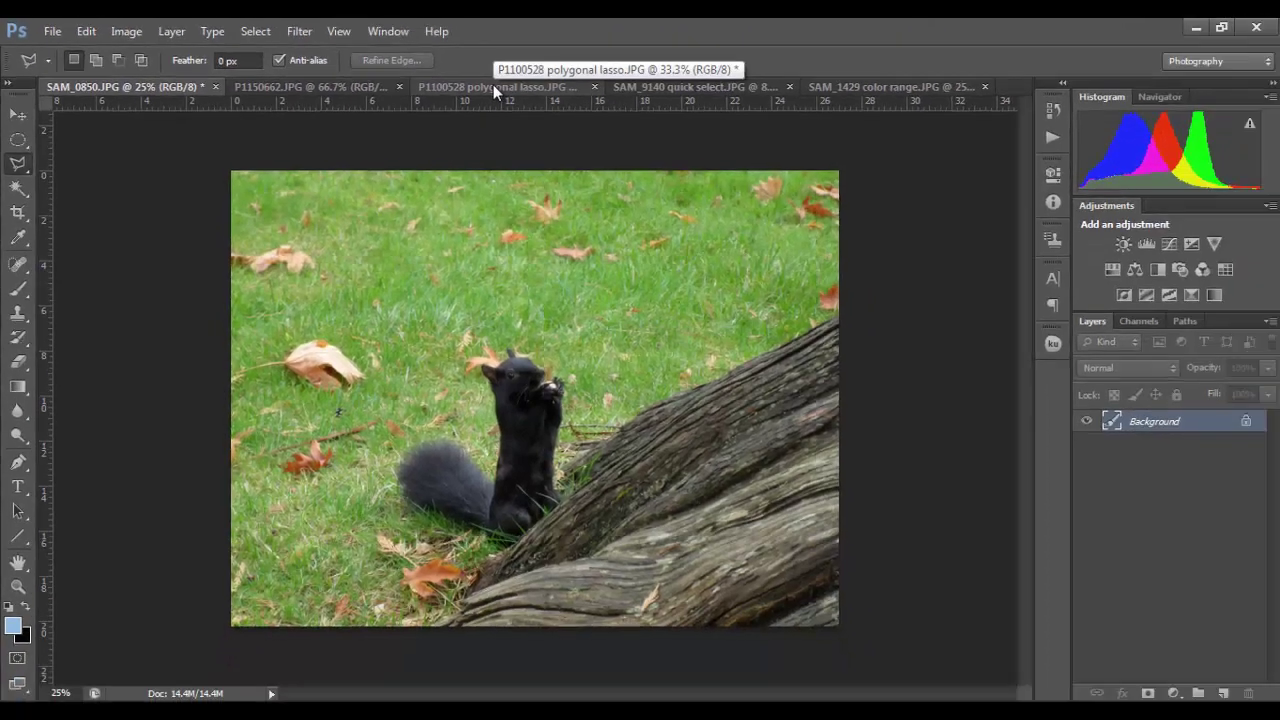
left_click(493, 84)
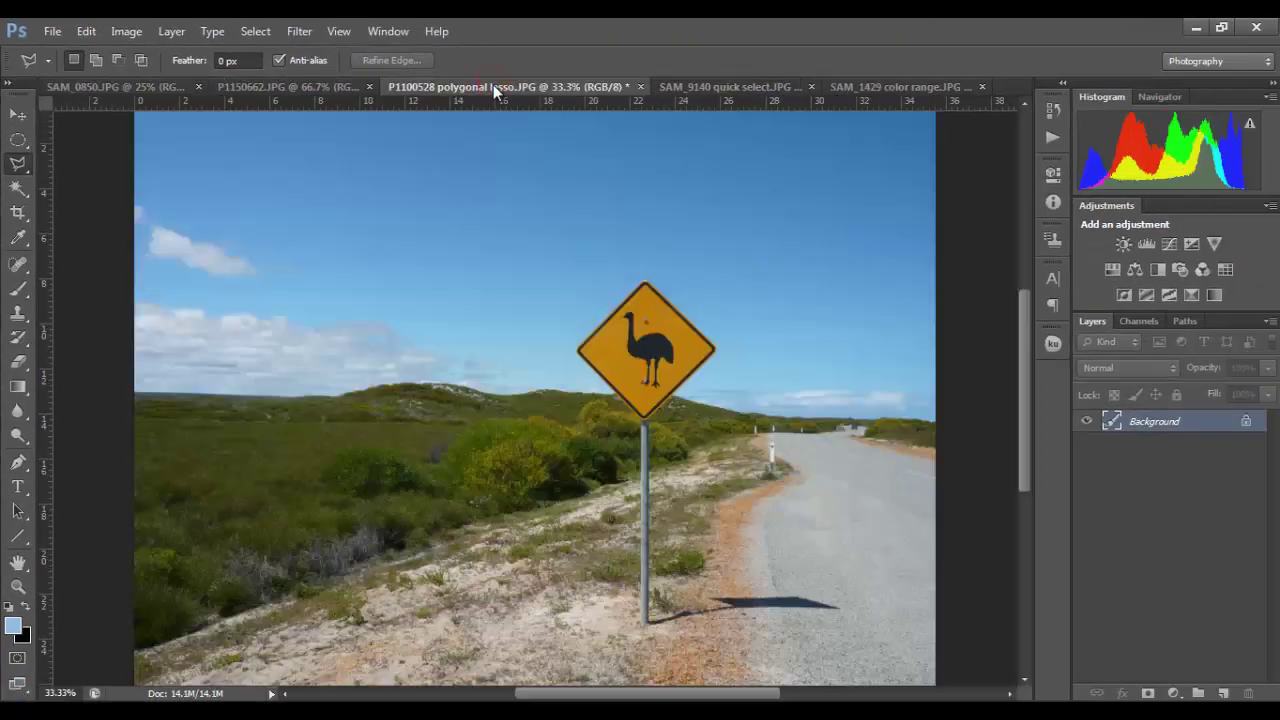
Step: Zoom in on the emu sign to 100%
left_click(18, 587)
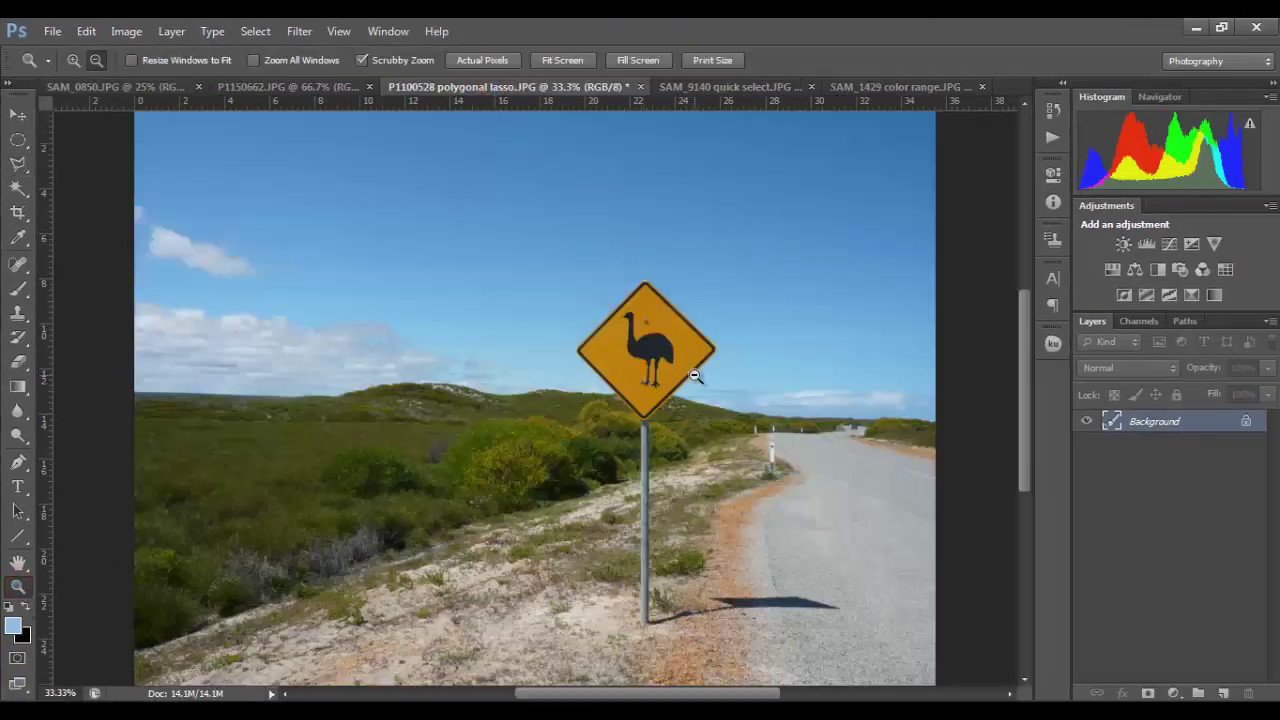
left_click(688, 373)
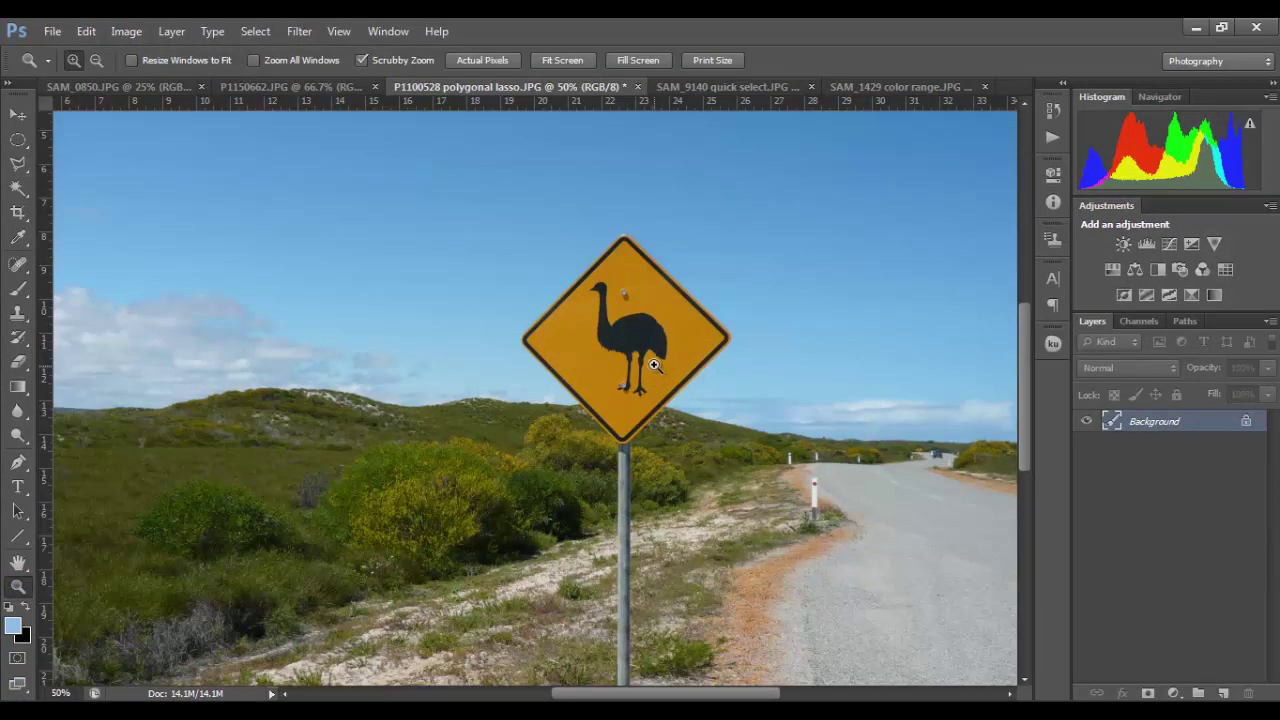
left_click(654, 366)
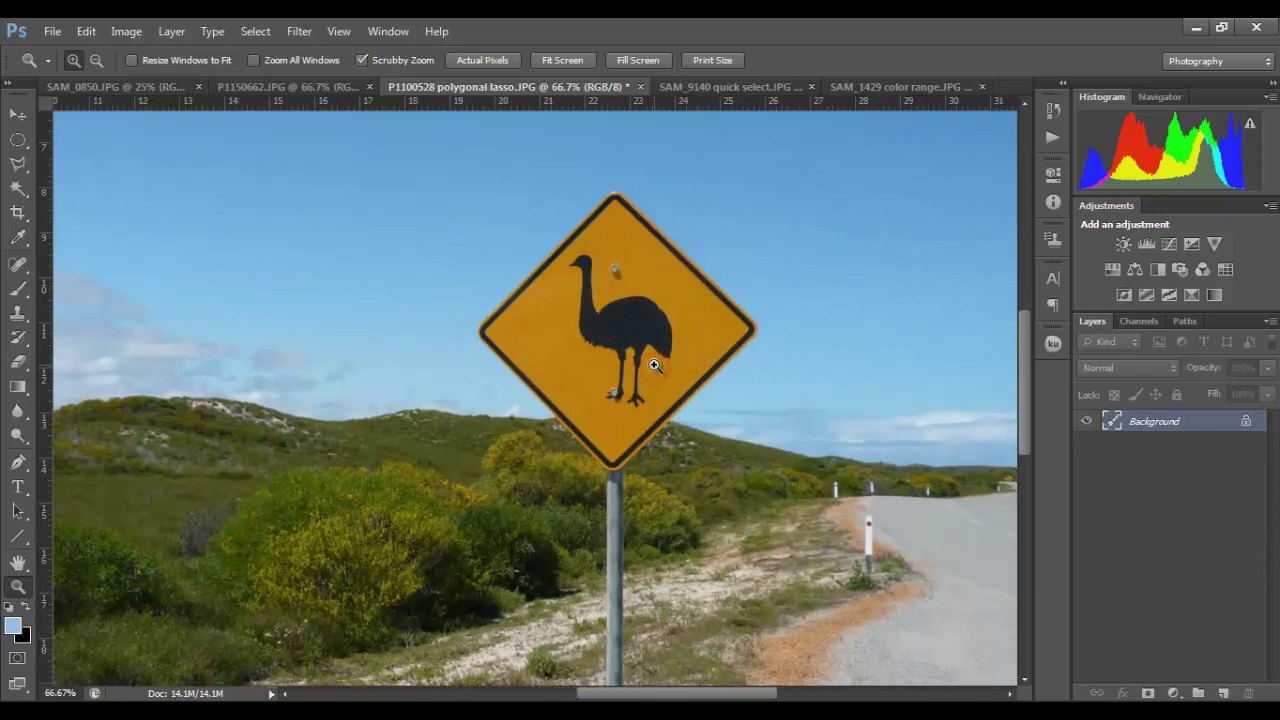
left_click(654, 366)
left_click_drag(1025, 392, 1029, 371)
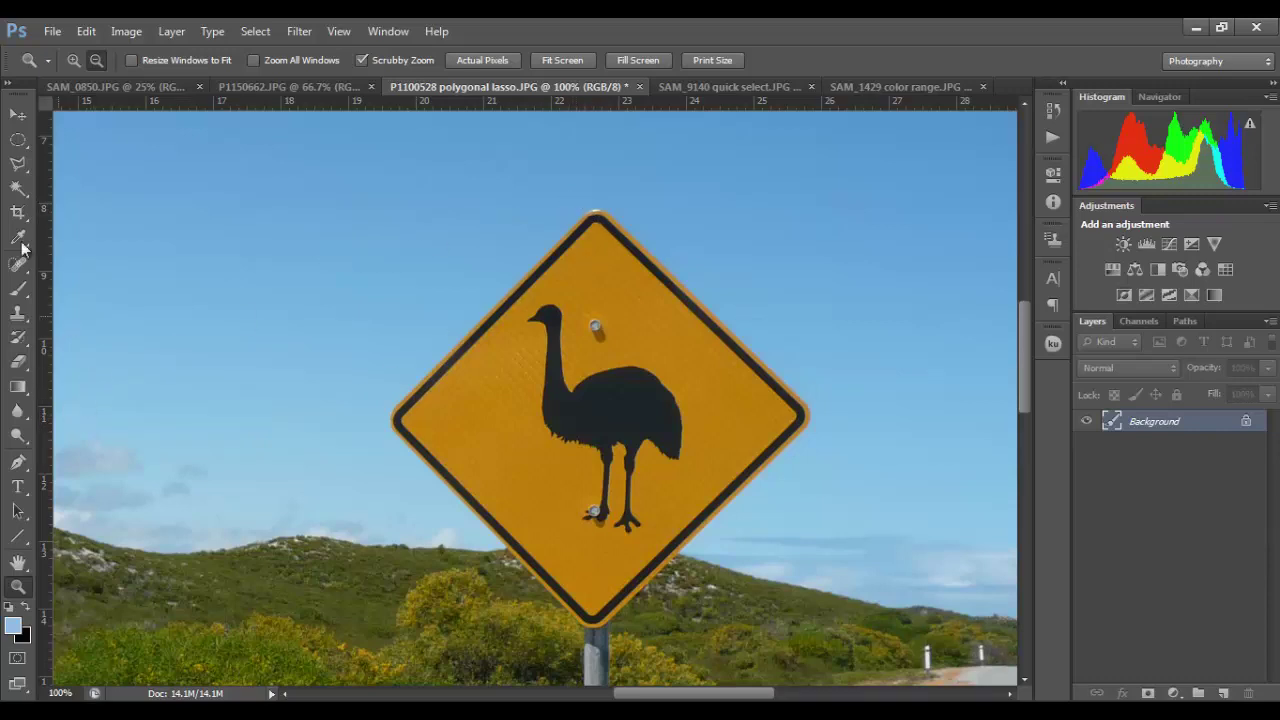
Step: Trace the emu sign's top, left, bottom and right corners with the Polygonal Lasso
left_click(19, 167)
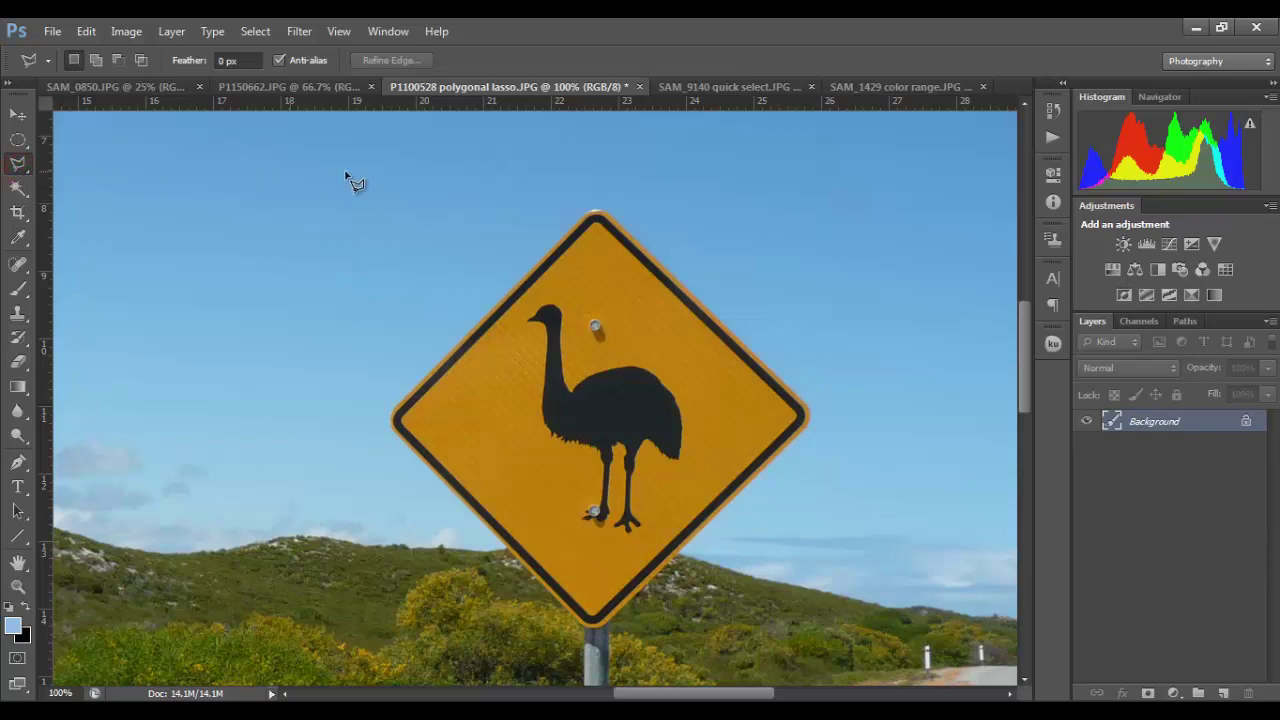
left_click(596, 214)
left_click(391, 418)
left_click(593, 626)
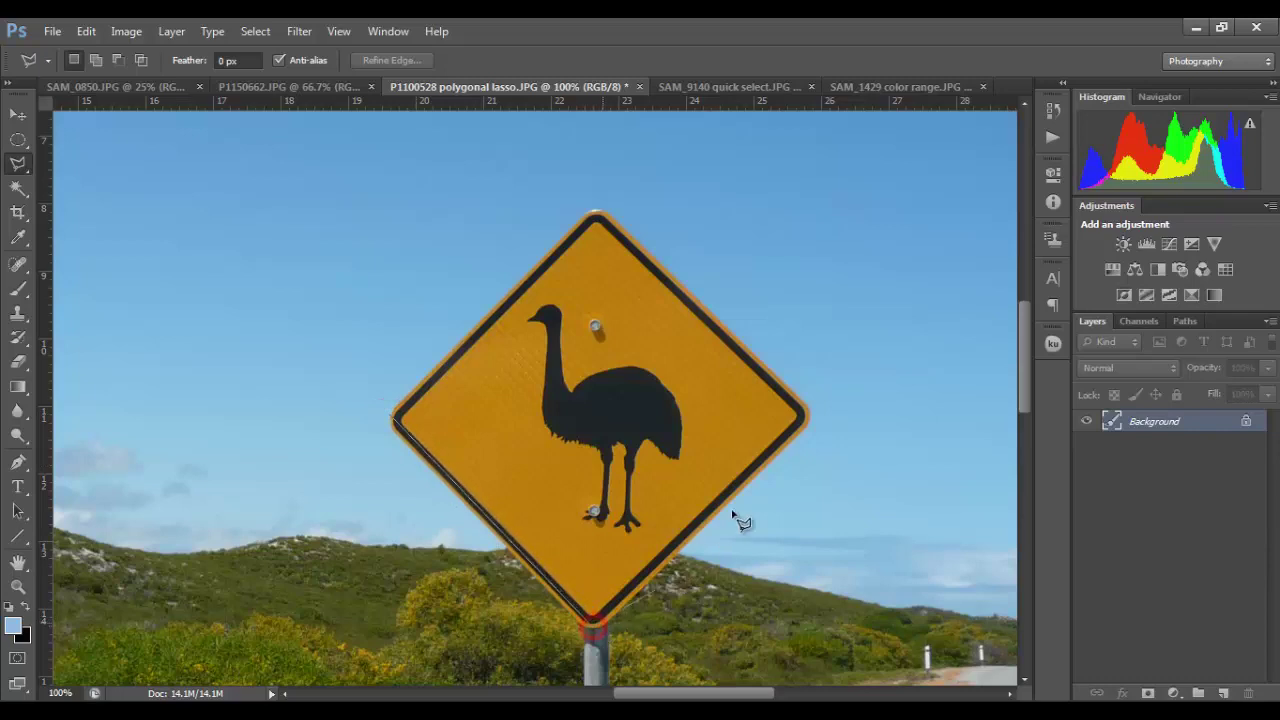
left_click(811, 421)
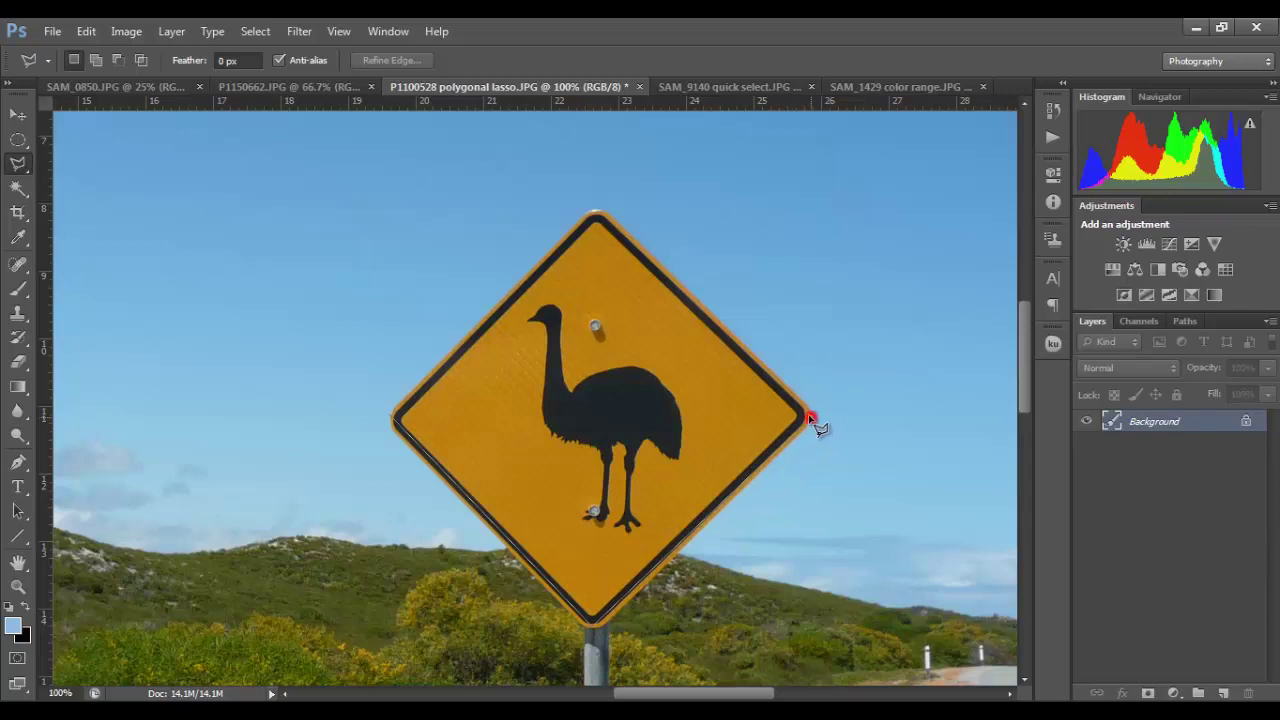
left_click(597, 212)
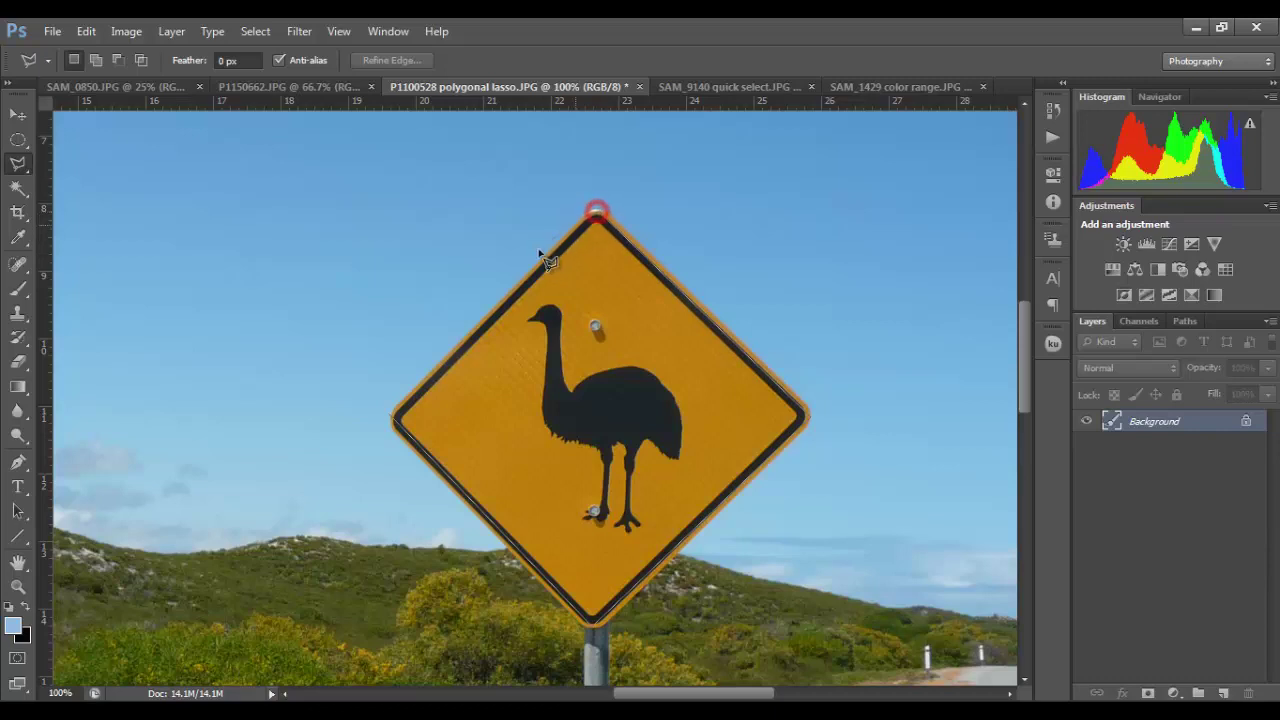
Step: Close the sign outline into a selection, copy it to Layer 1, and hide Background
left_click(397, 423)
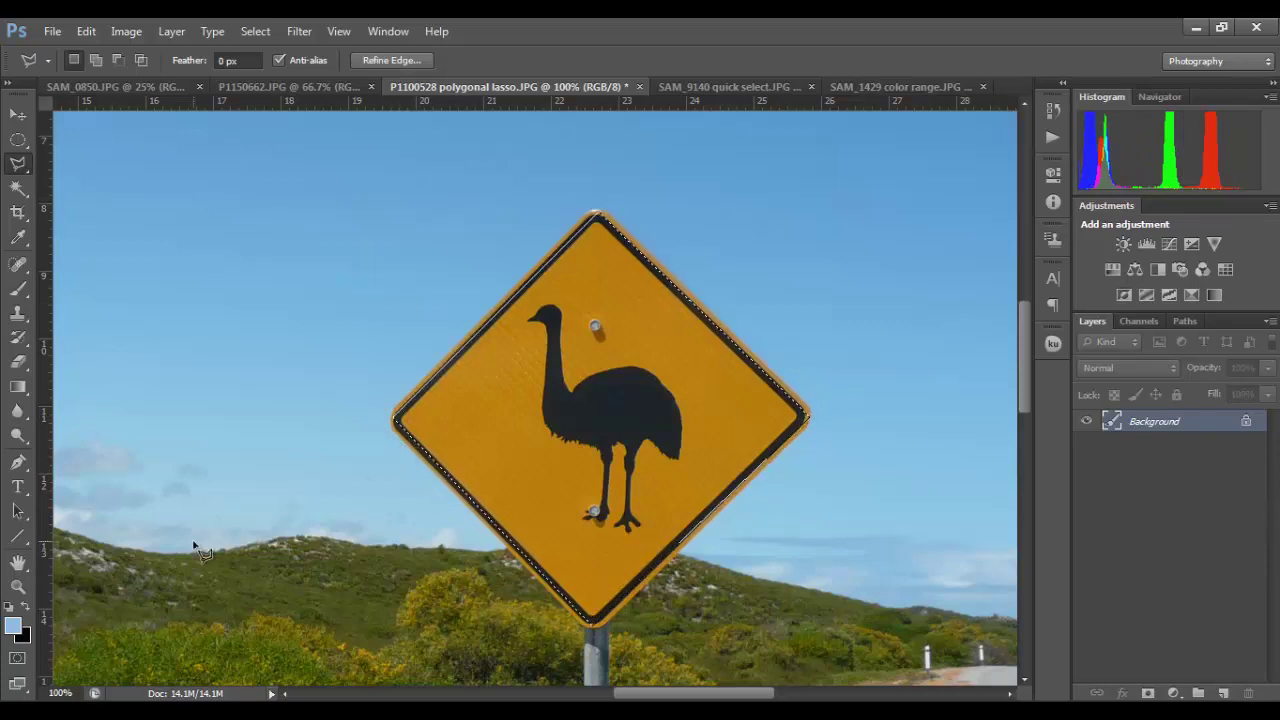
key("ctrl+j")
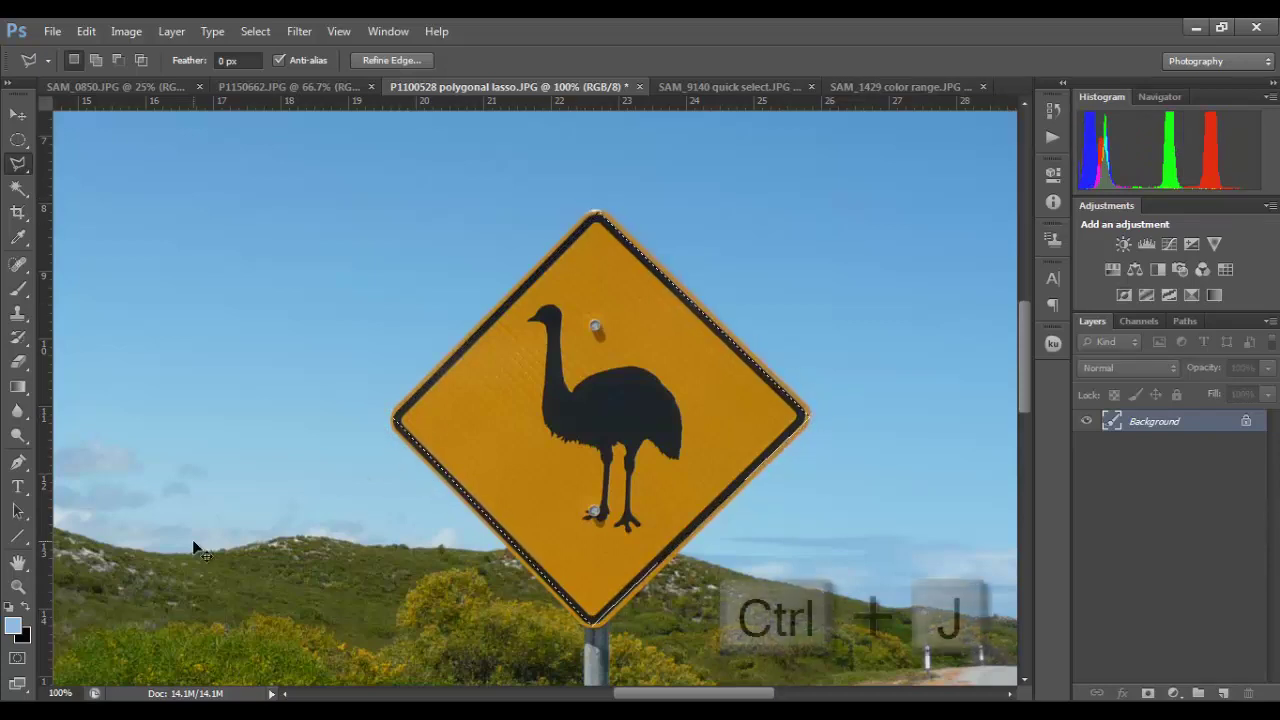
left_click(1086, 444)
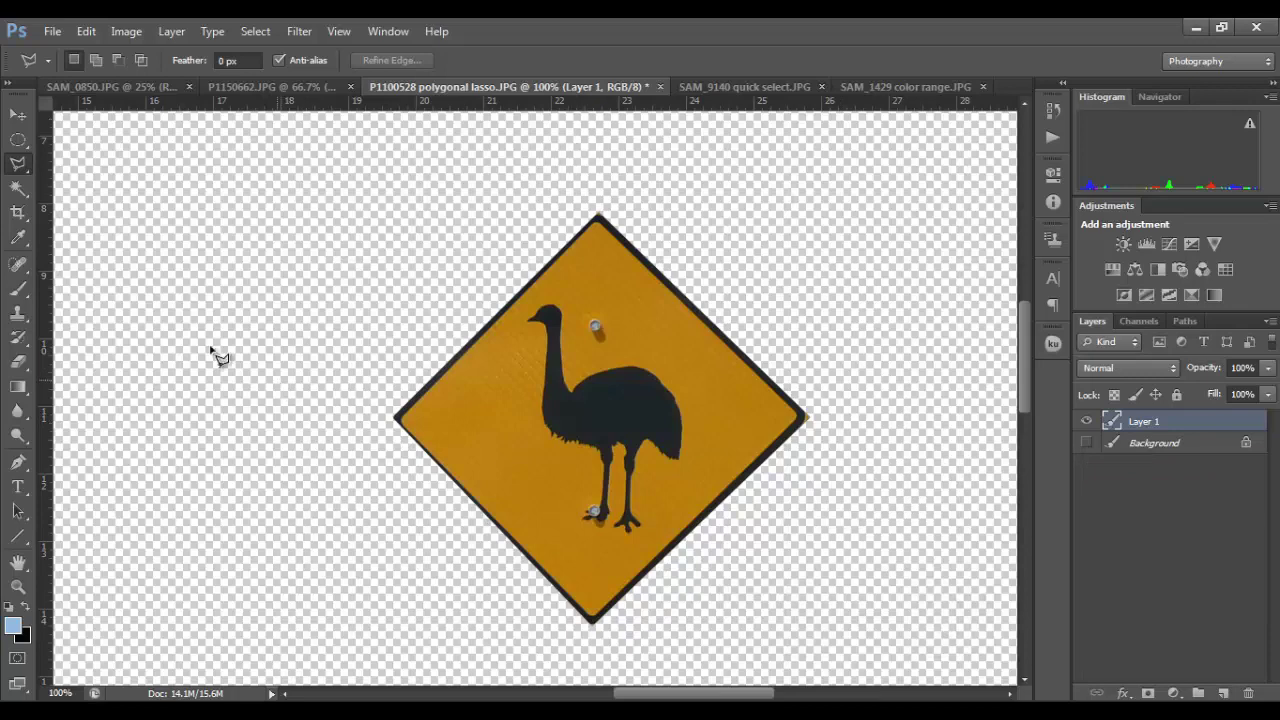
Step: Nudge the copied sign up and left, then delete Layer 1 to leave only the Background
left_click(18, 114)
mouse_move(580, 406)
left_mouse_down()
mouse_move(383, 348)
mouse_move(590, 446)
mouse_move(567, 365)
left_mouse_up()
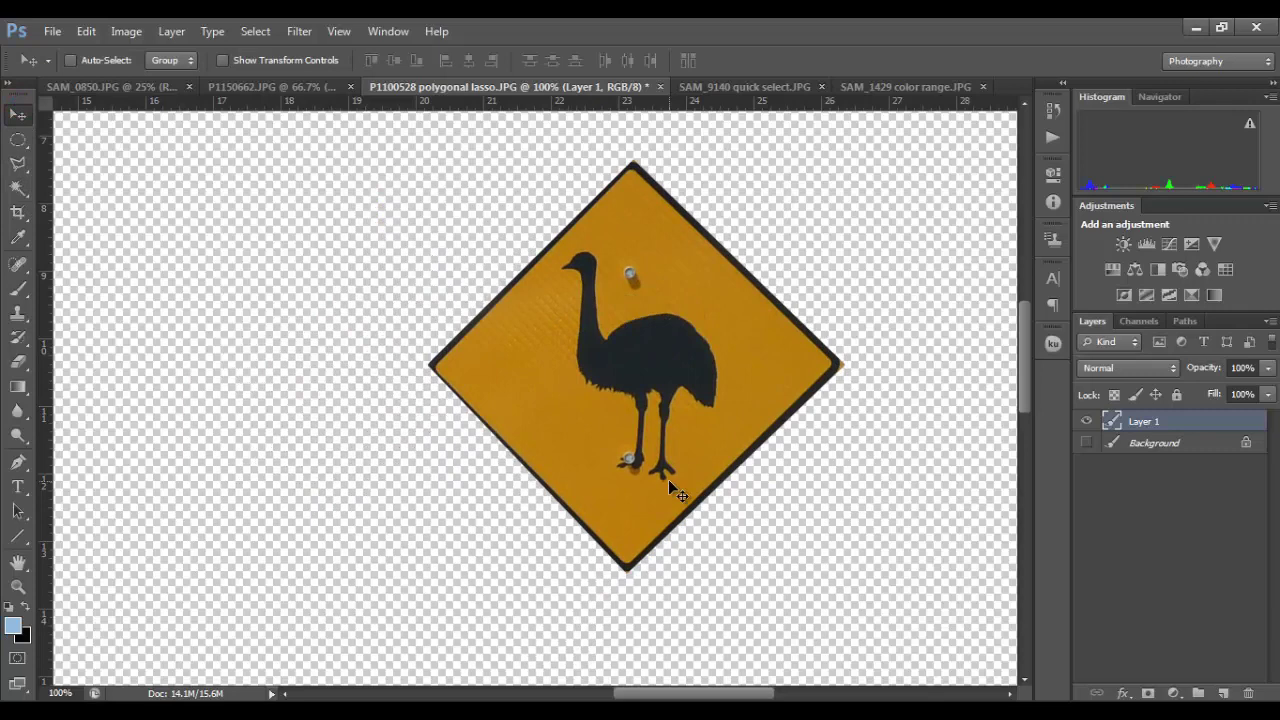
left_click_drag(1143, 421, 1248, 692)
key("l")
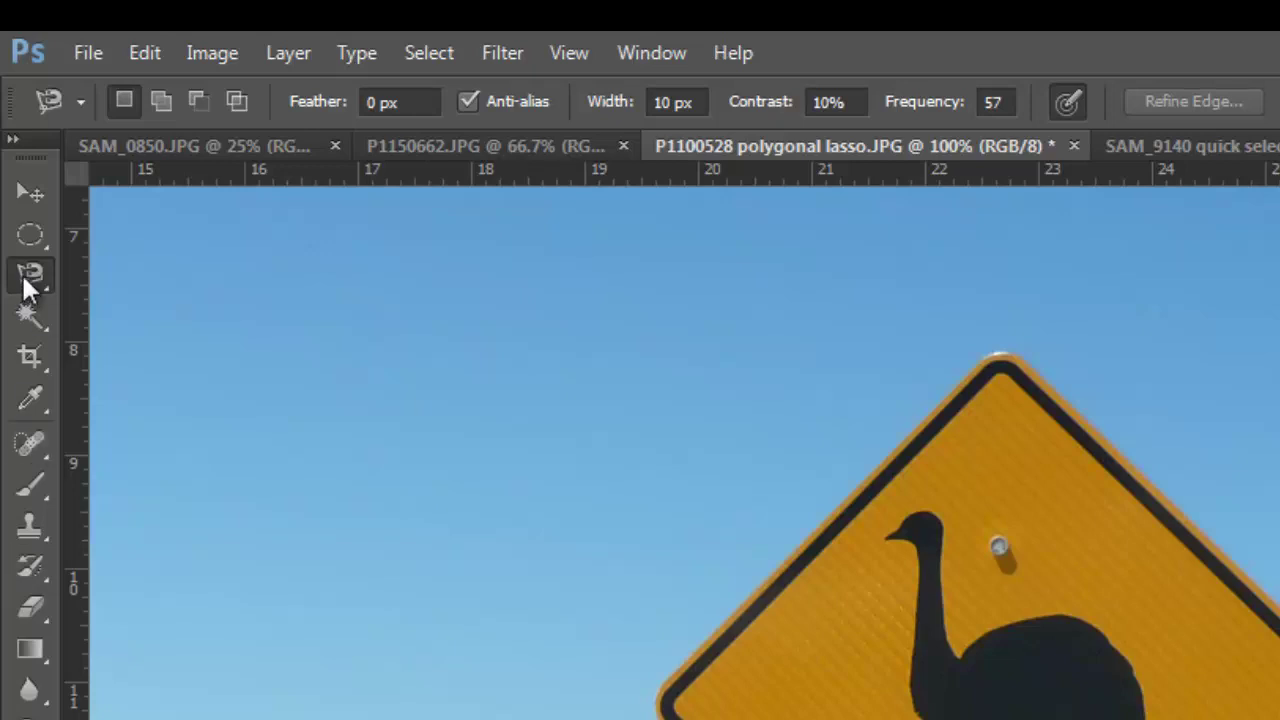
right_click(21, 272)
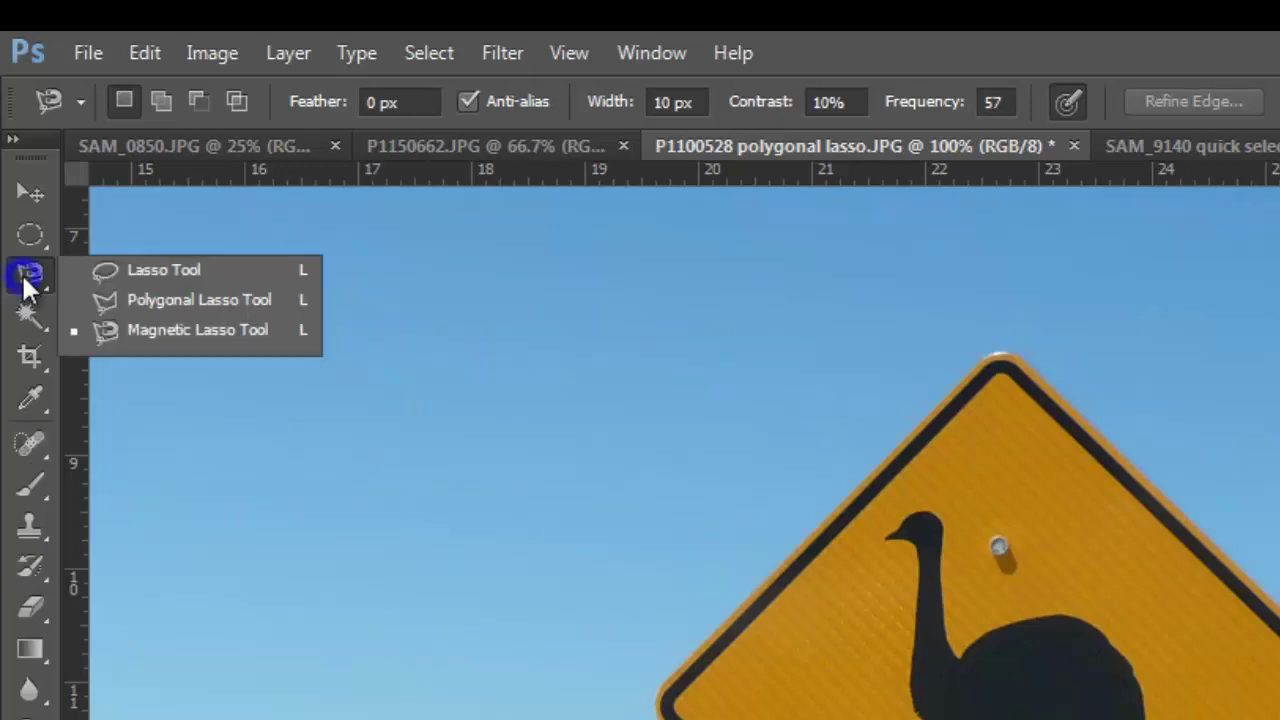
left_click(203, 330)
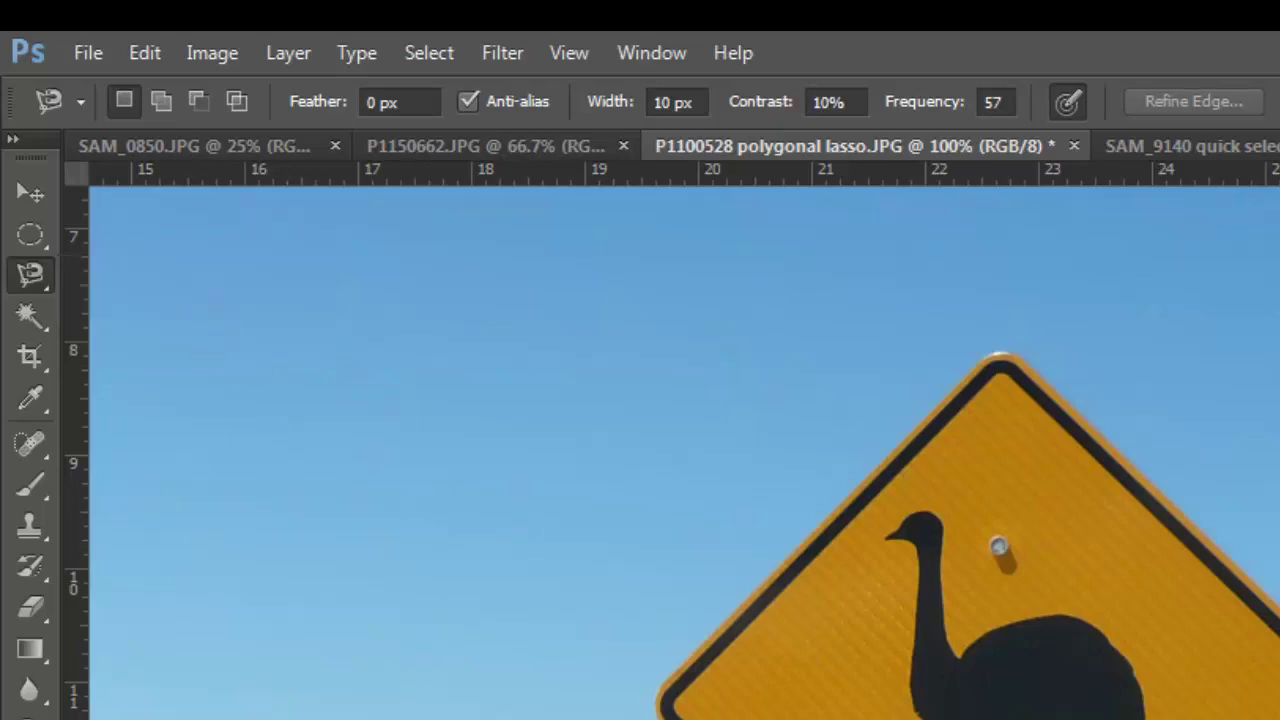
key("z")
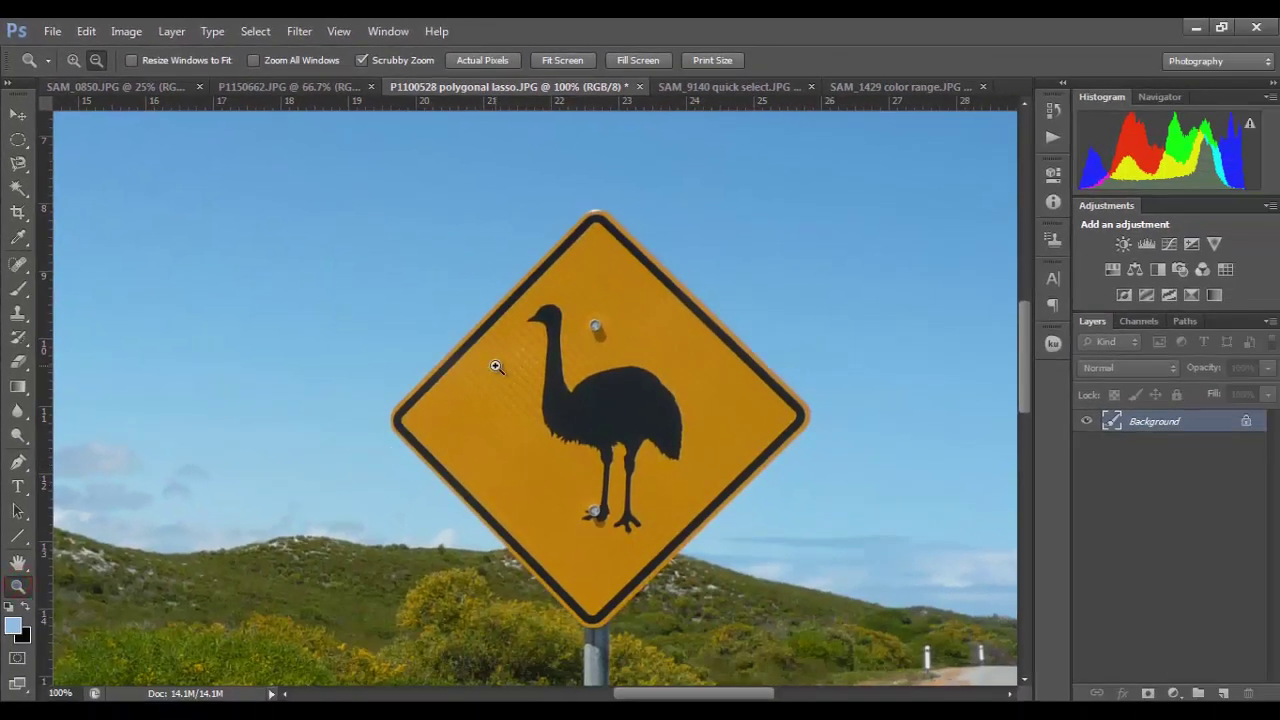
left_click(496, 365)
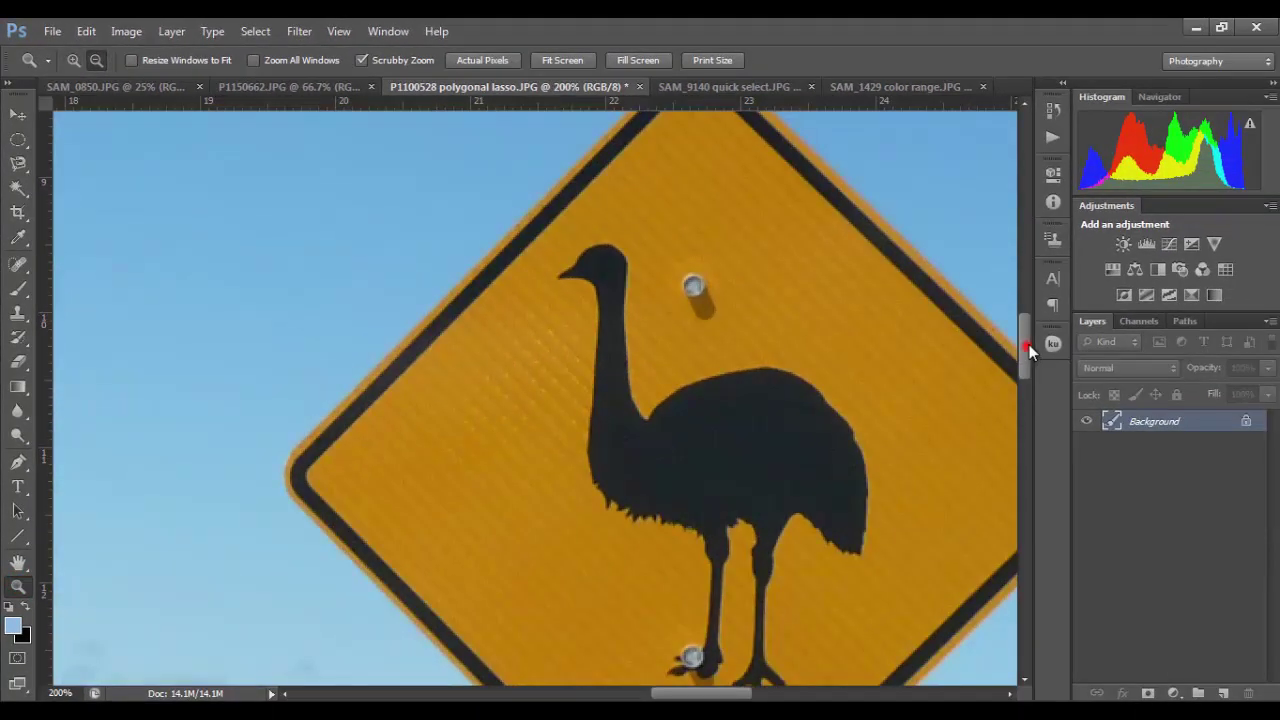
key("ctrl+plus")
scroll(1027, 336, "down", 1)
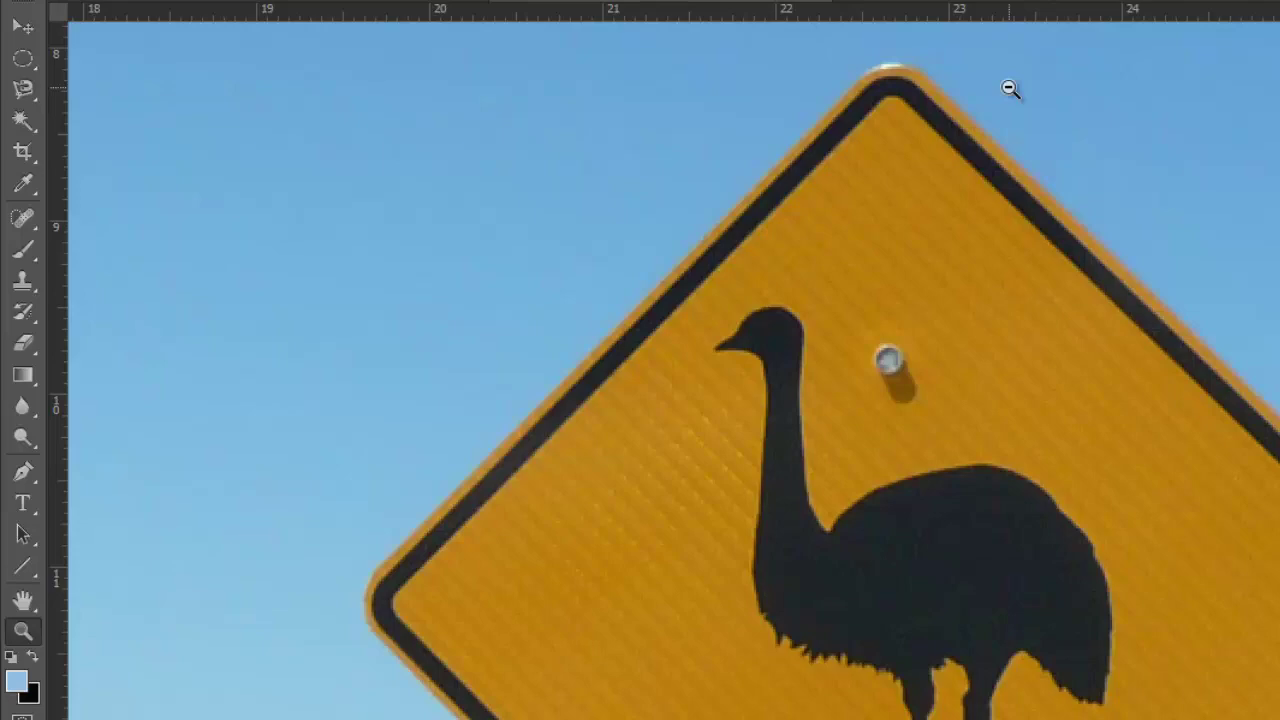
scroll(1266, 214, "down", 5)
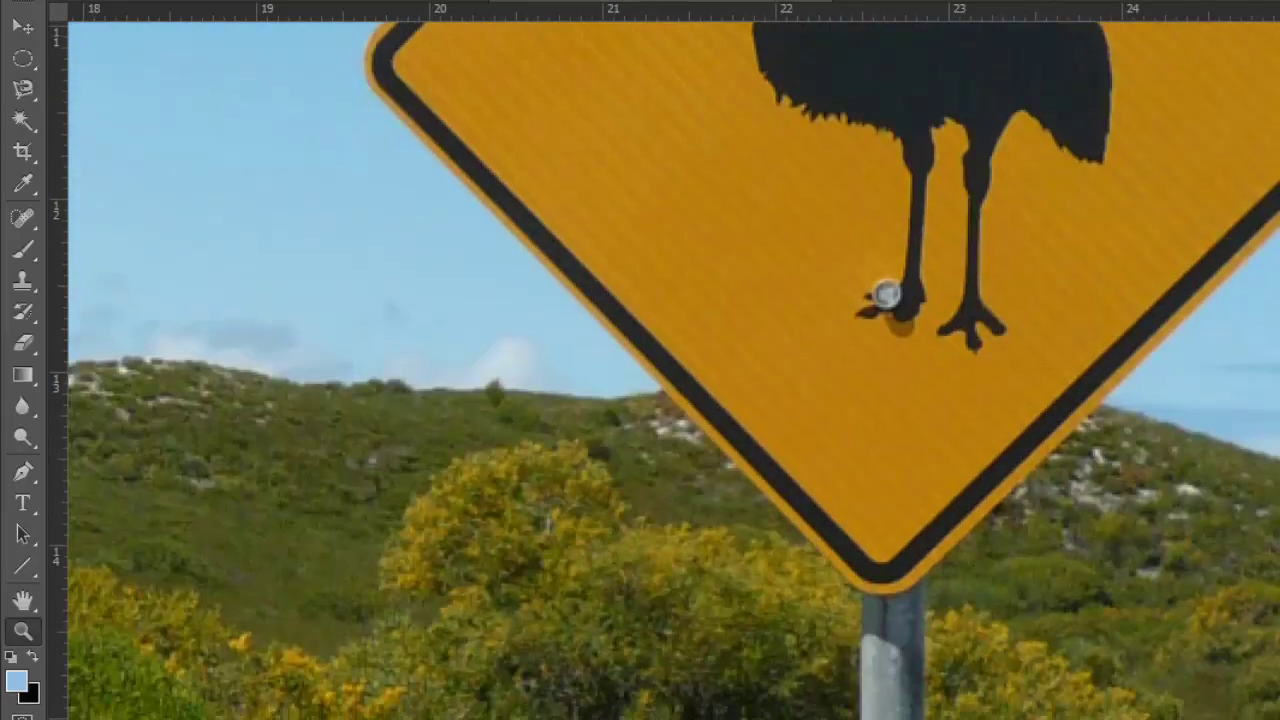
scroll(1266, 214, "up", 2)
scroll(209, 431, "up", 2)
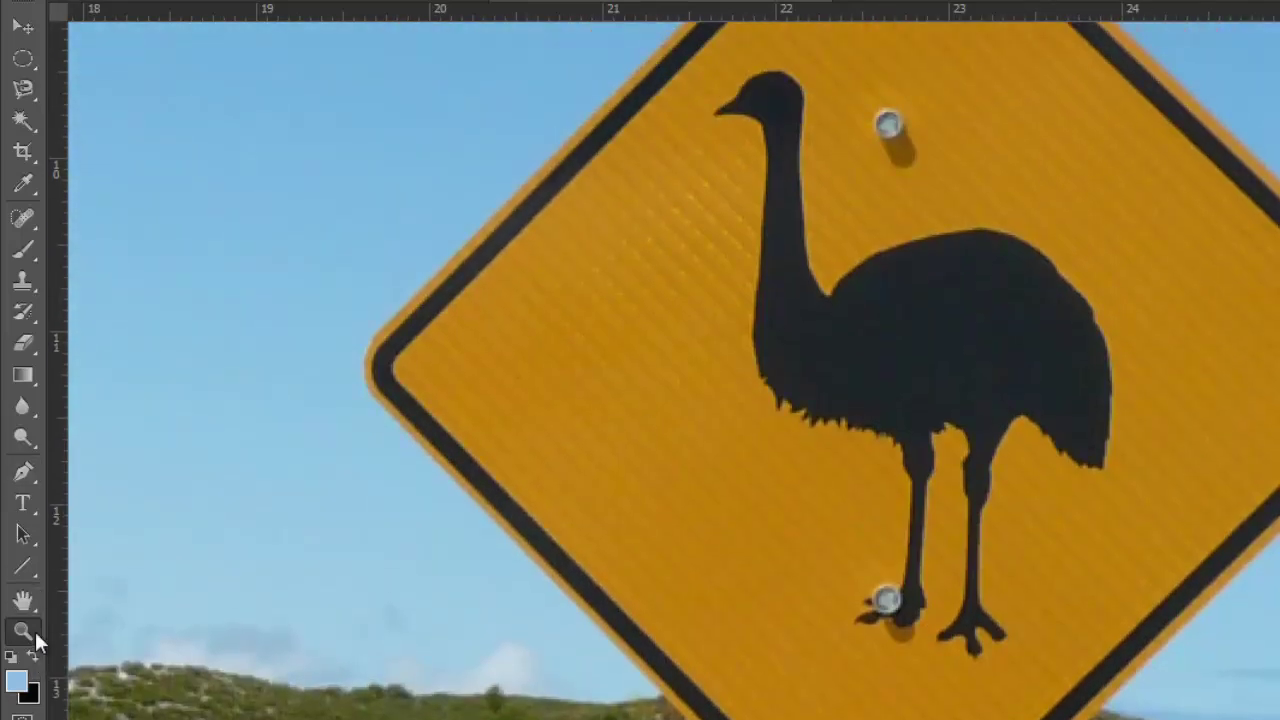
left_click(534, 535, "alt")
left_click(534, 535, "alt")
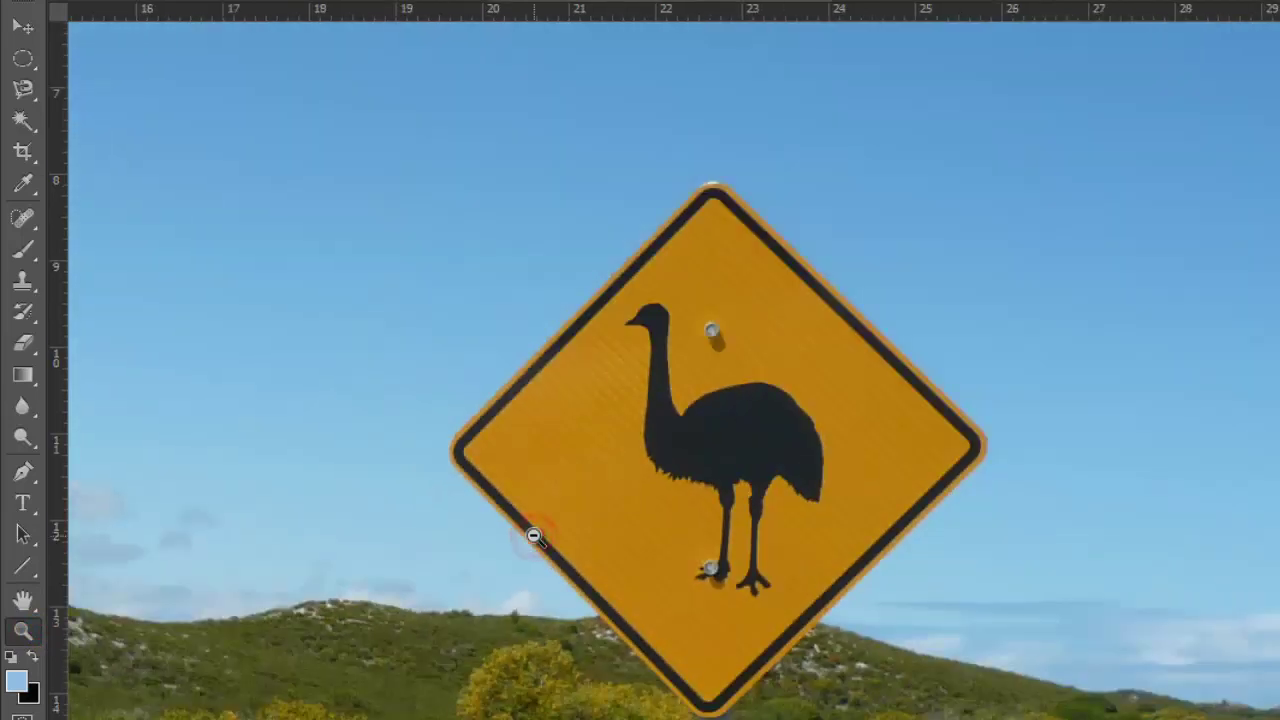
left_click(30, 92)
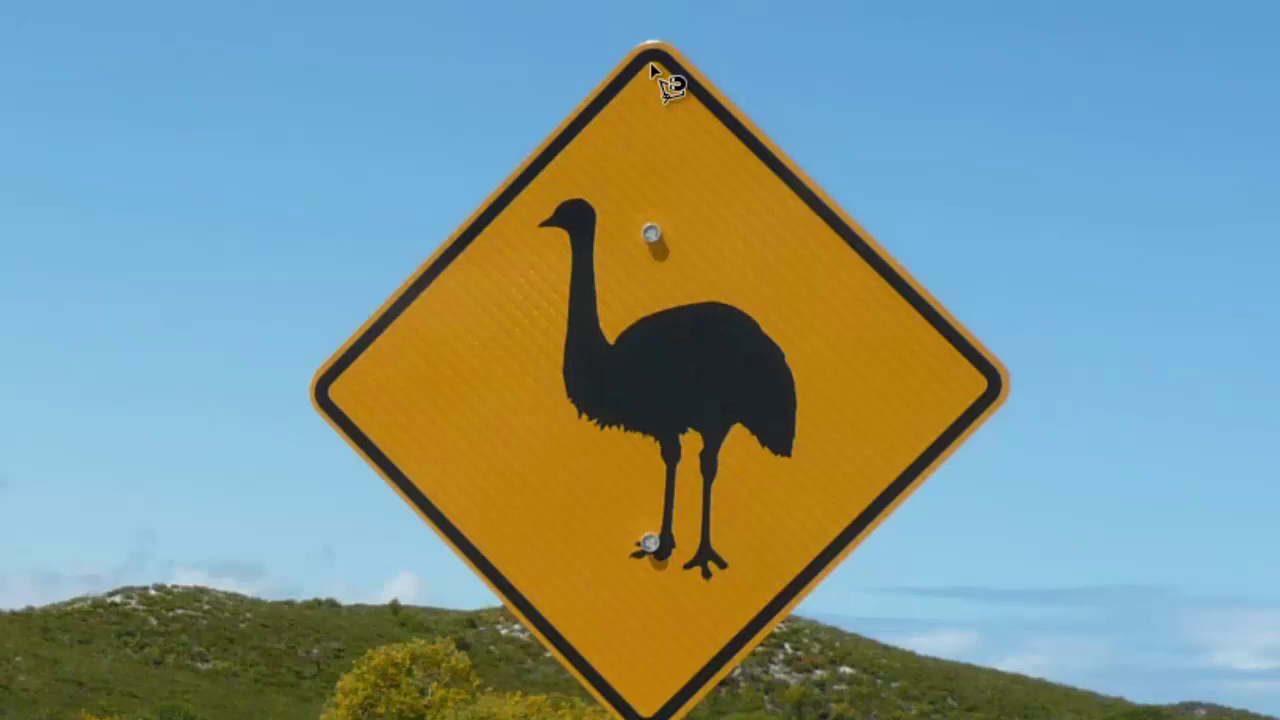
Step: Trace the emu sign's edge with Magnetic Lasso points from its top corner, closing at the start
left_click(664, 69)
left_click(727, 128)
left_click(762, 161)
left_click(794, 192)
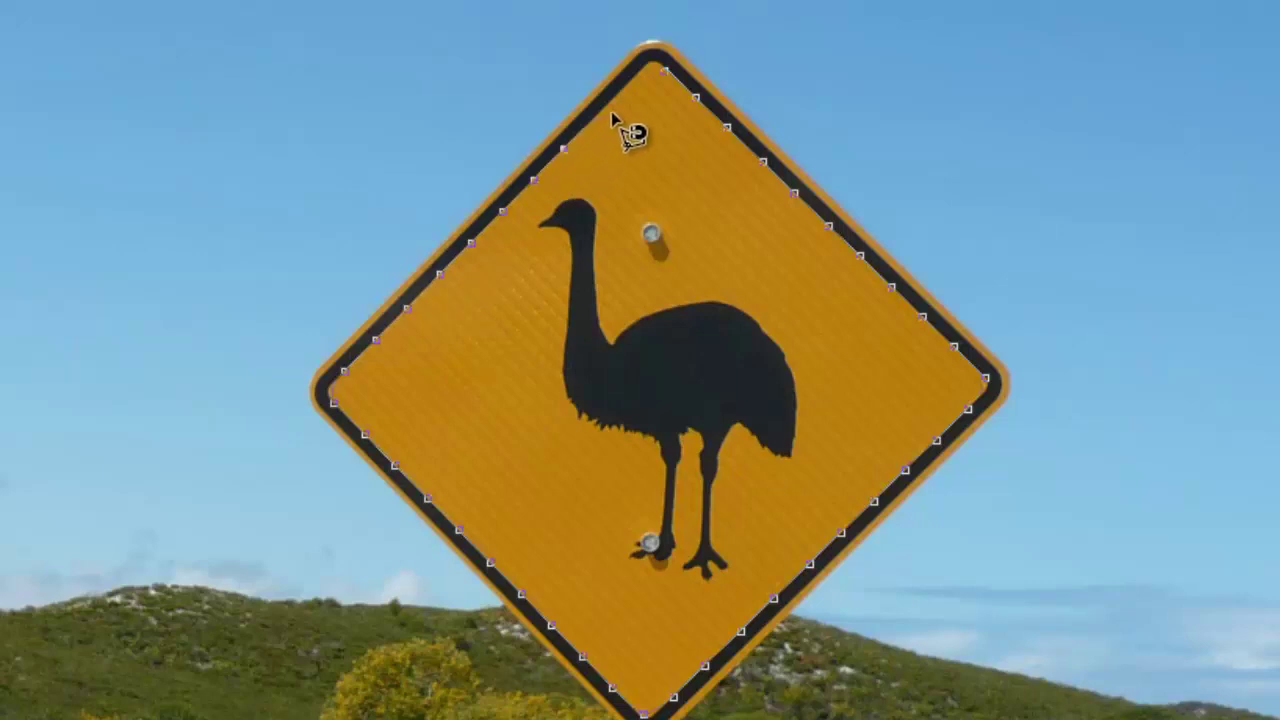
left_click(663, 68)
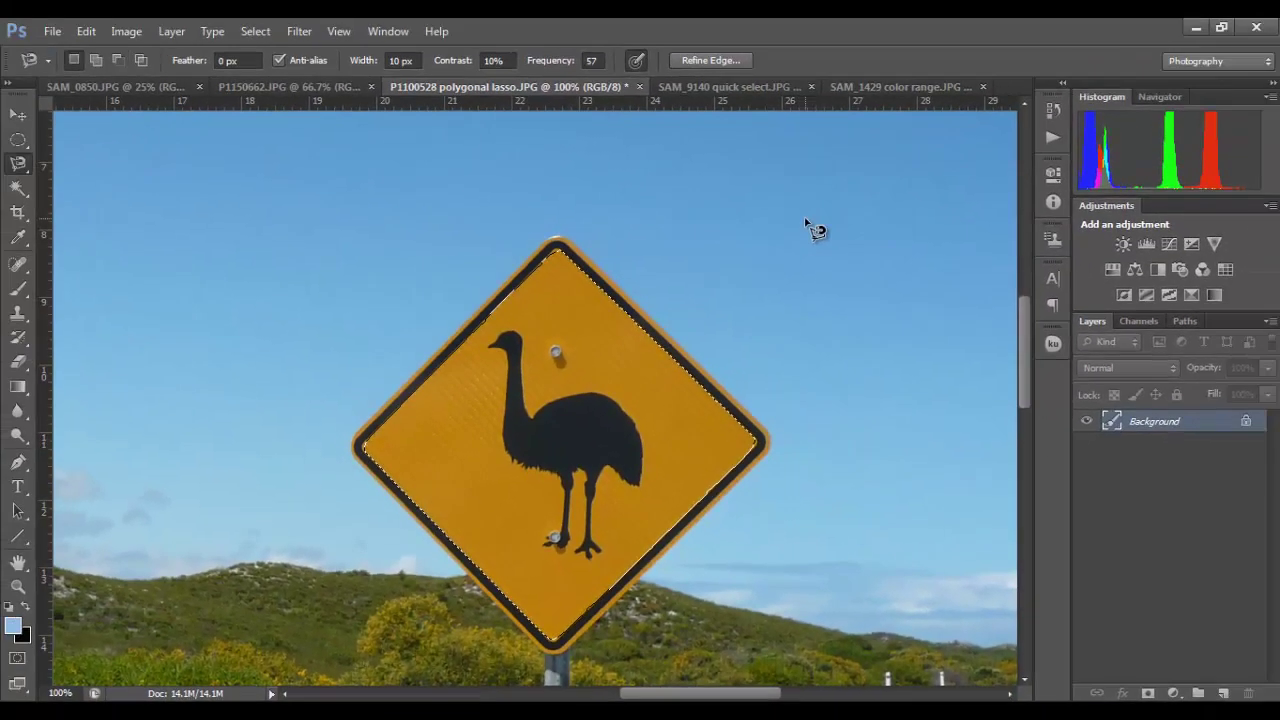
left_click(125, 33)
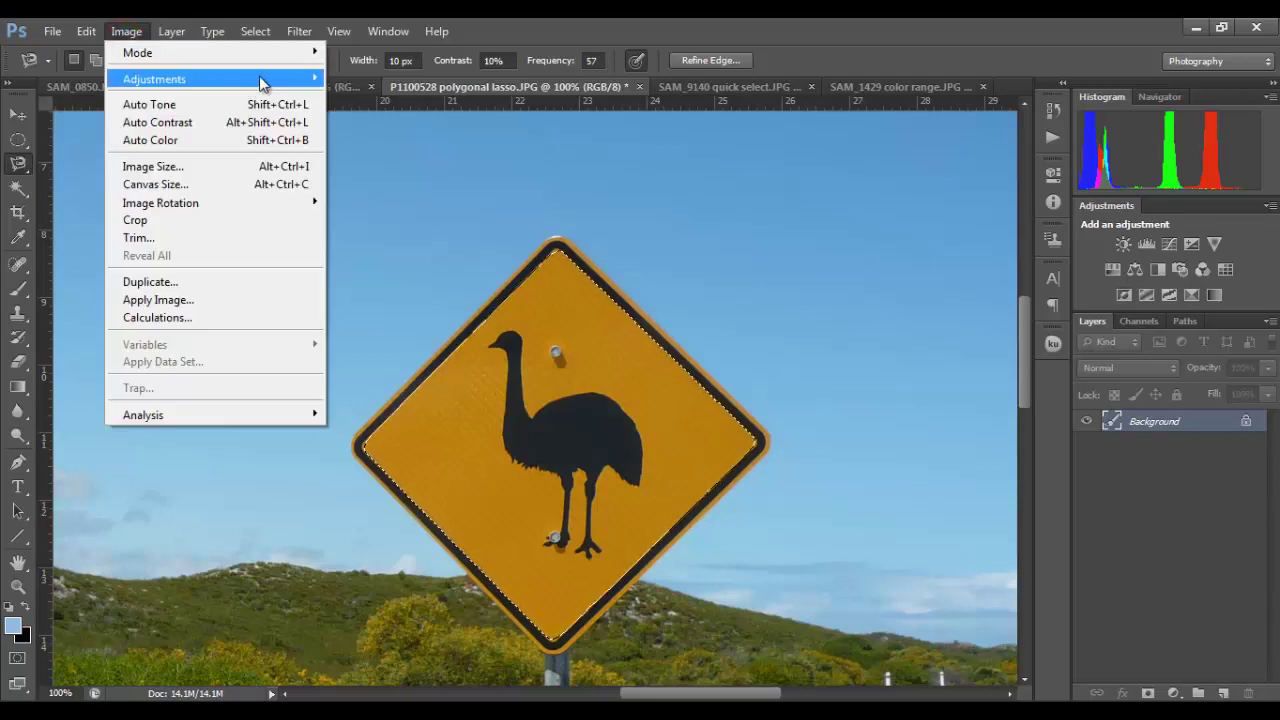
mouse_move(290, 78)
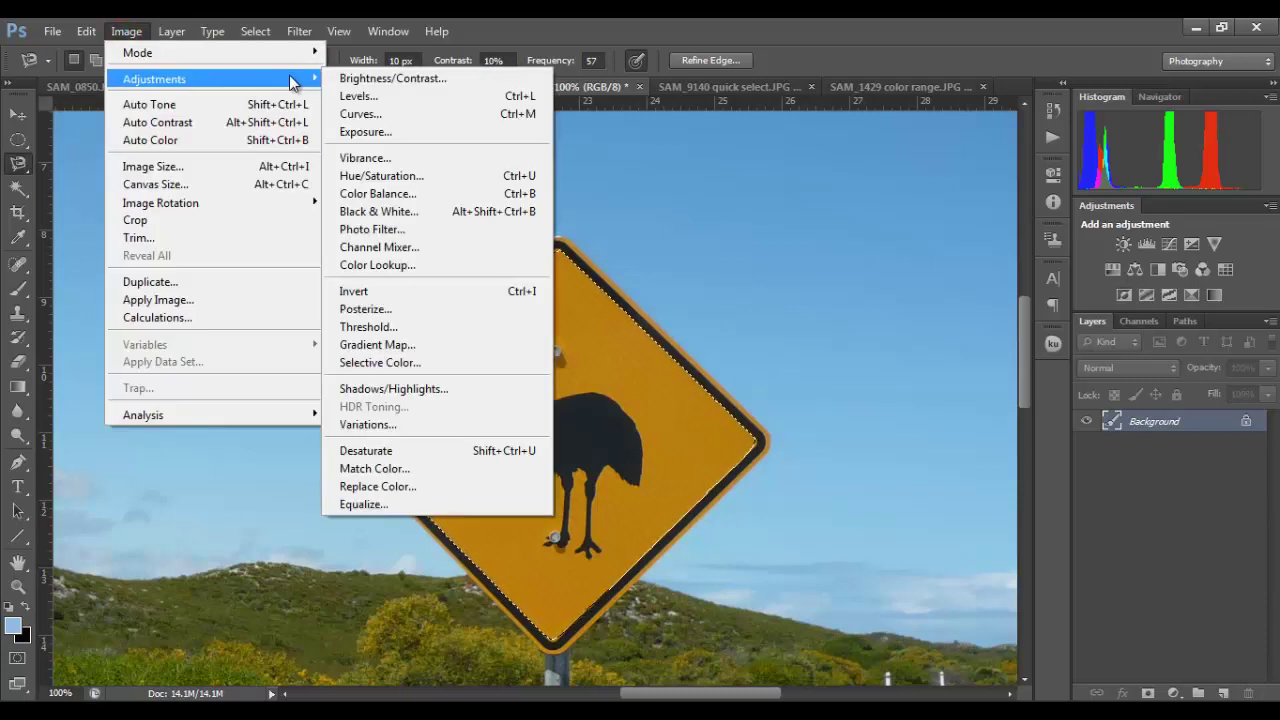
left_click(460, 176)
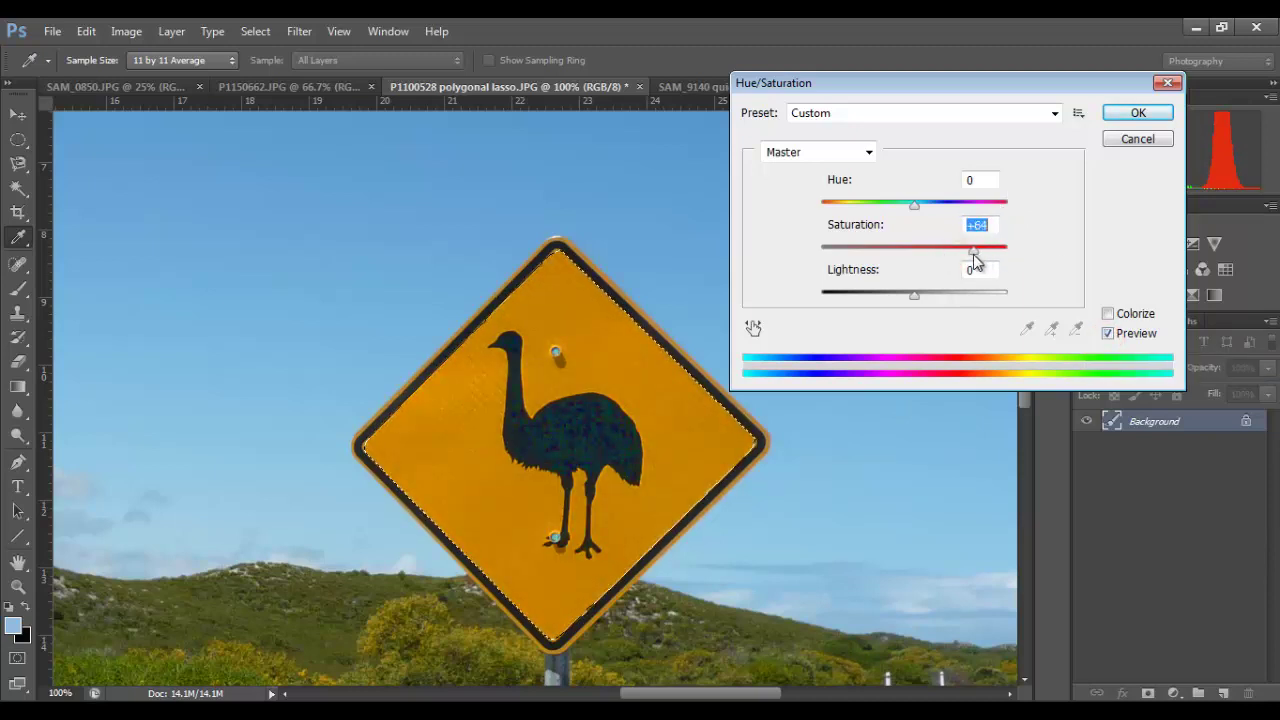
left_click_drag(914, 205, 884, 217)
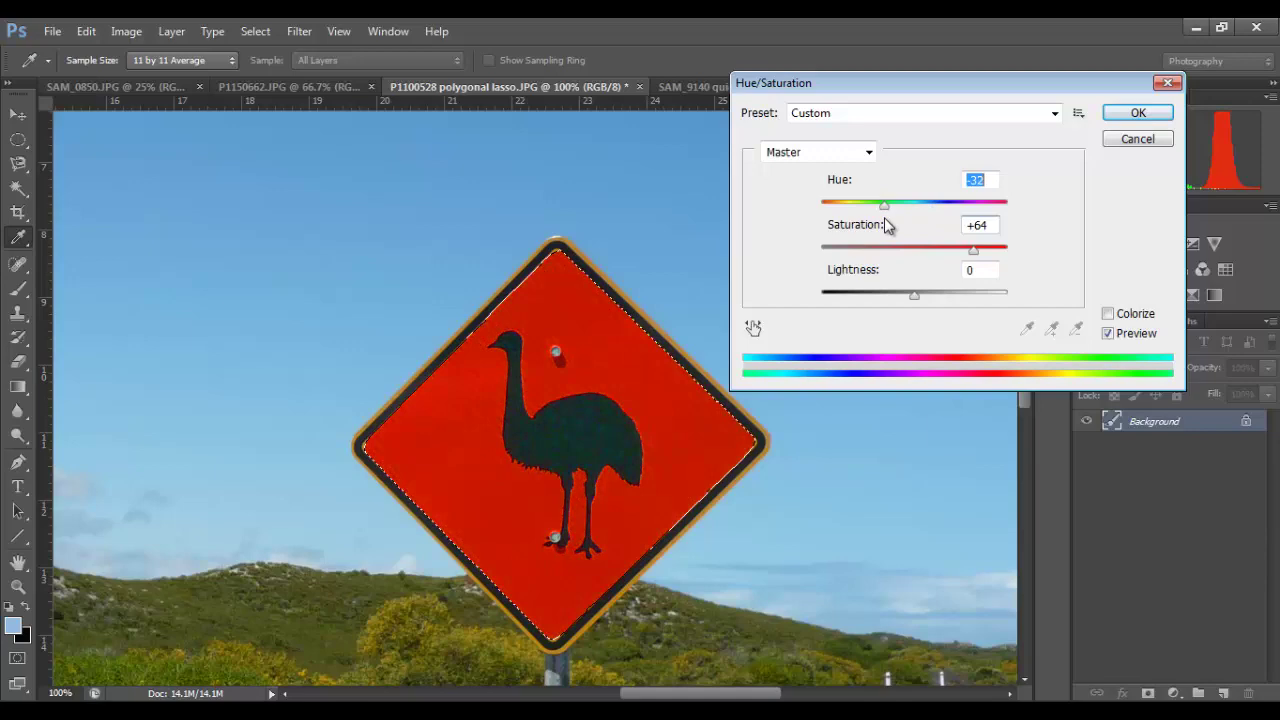
left_click(1108, 333)
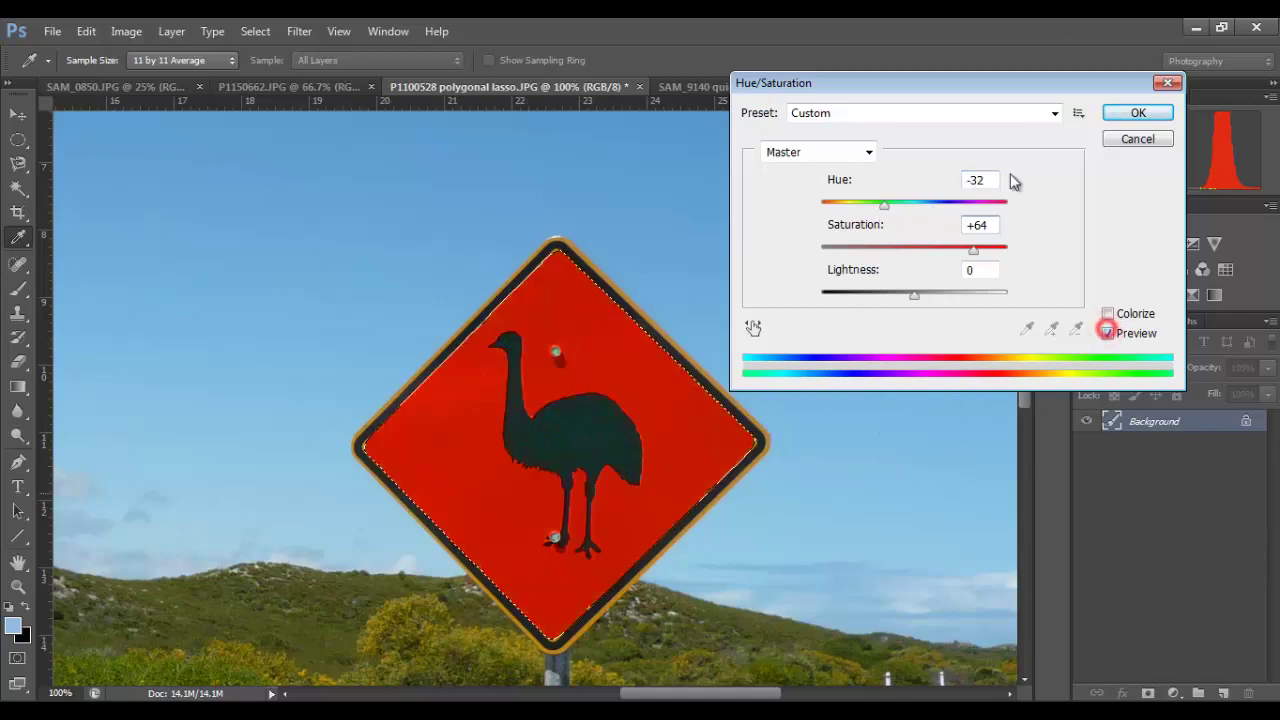
left_click(1138, 140)
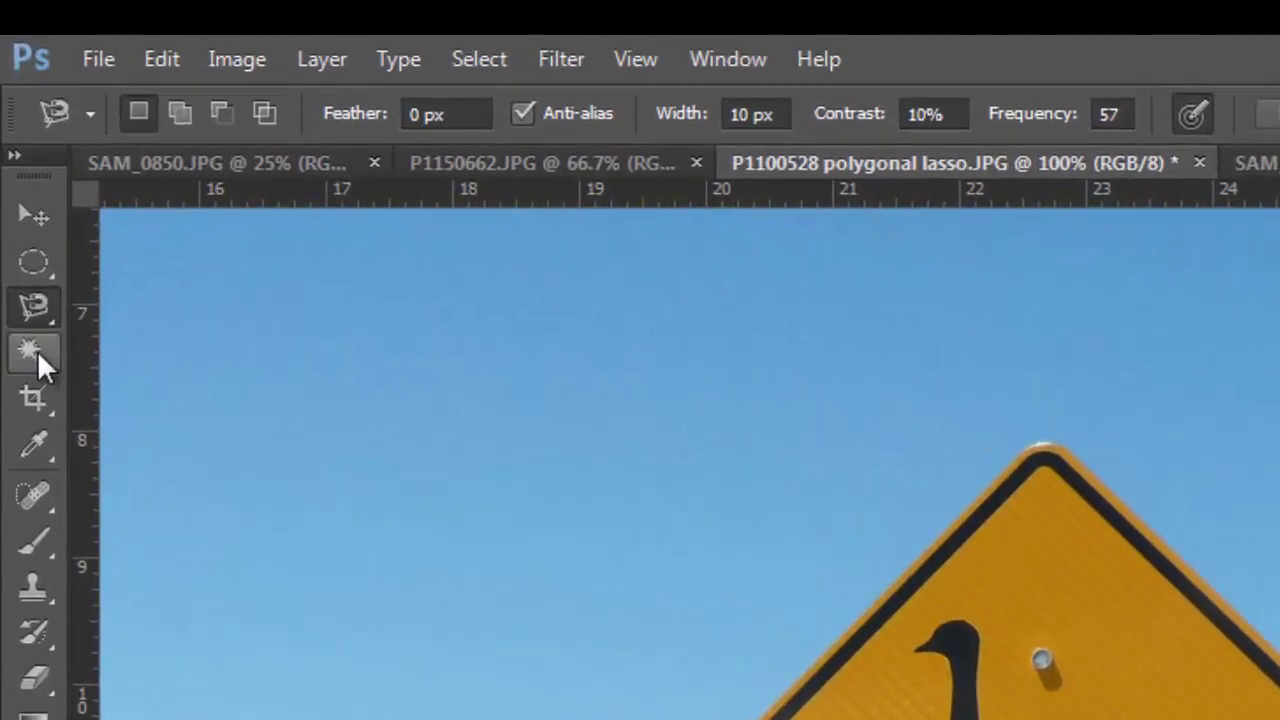
Step: Choose the Magic Wand Tool and set its Sample Size to 11 by 11 Average
left_click(37, 350)
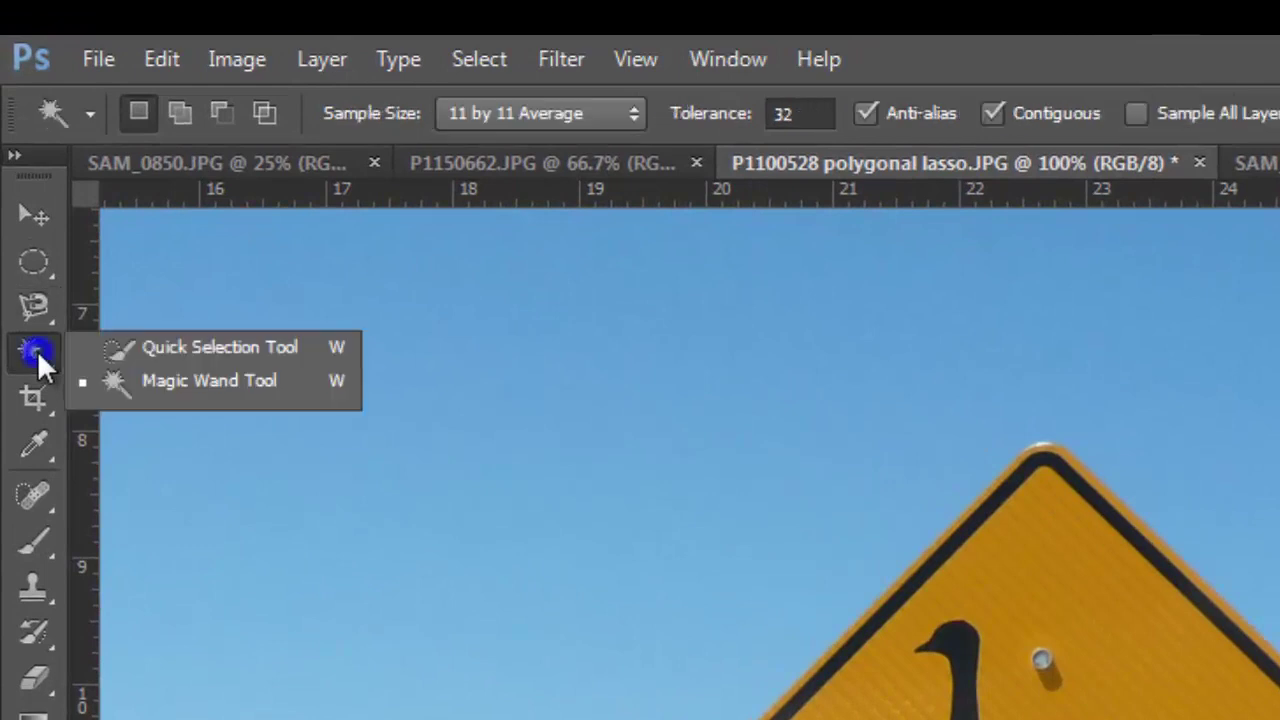
left_click(197, 382)
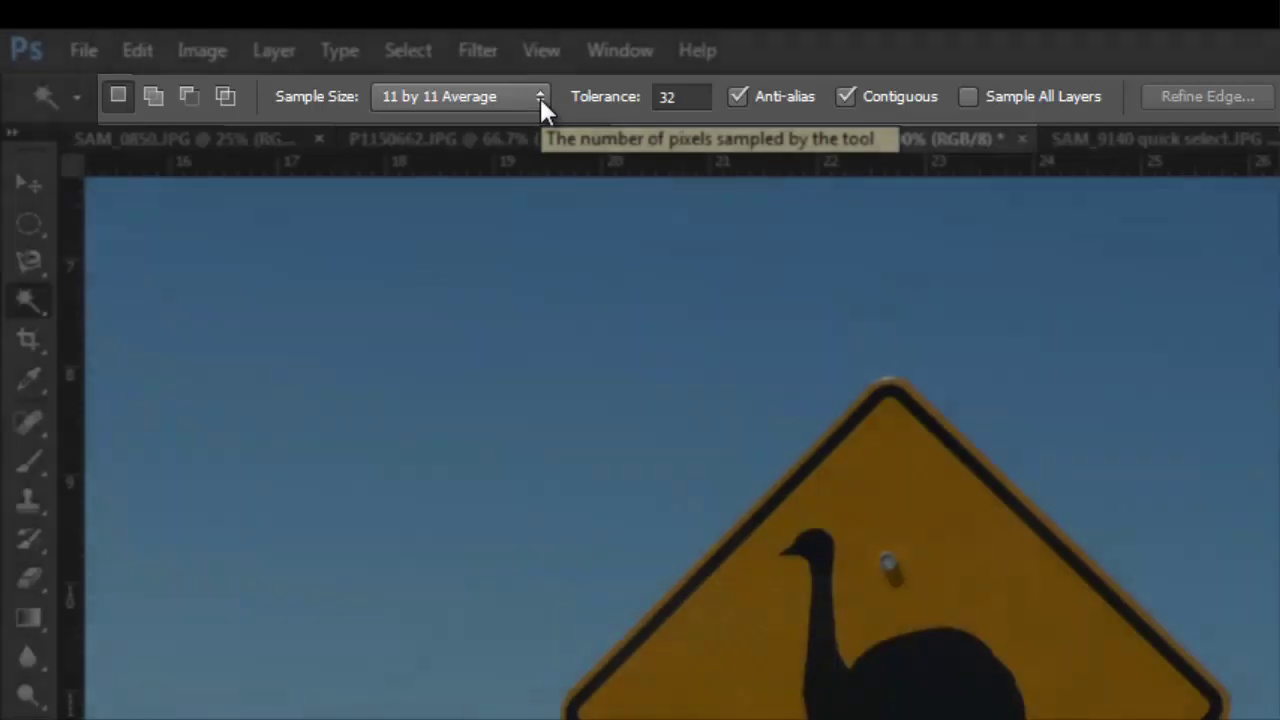
left_click(540, 98)
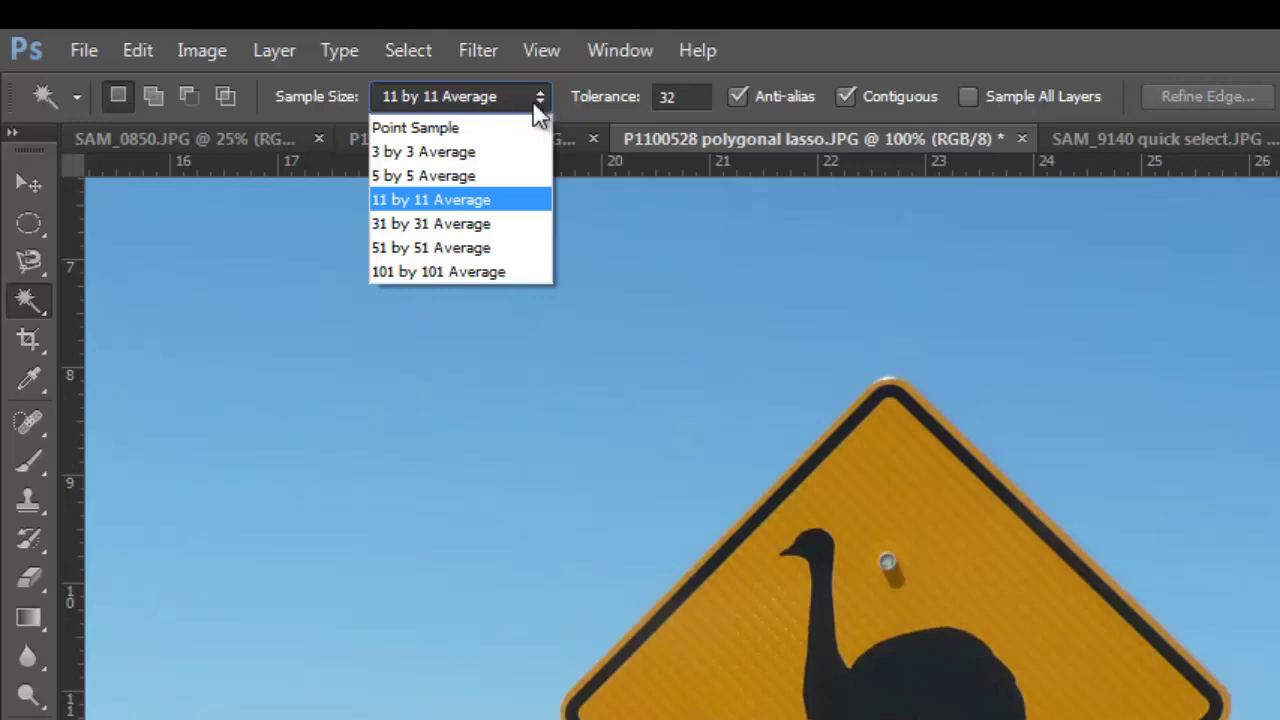
left_click(457, 200)
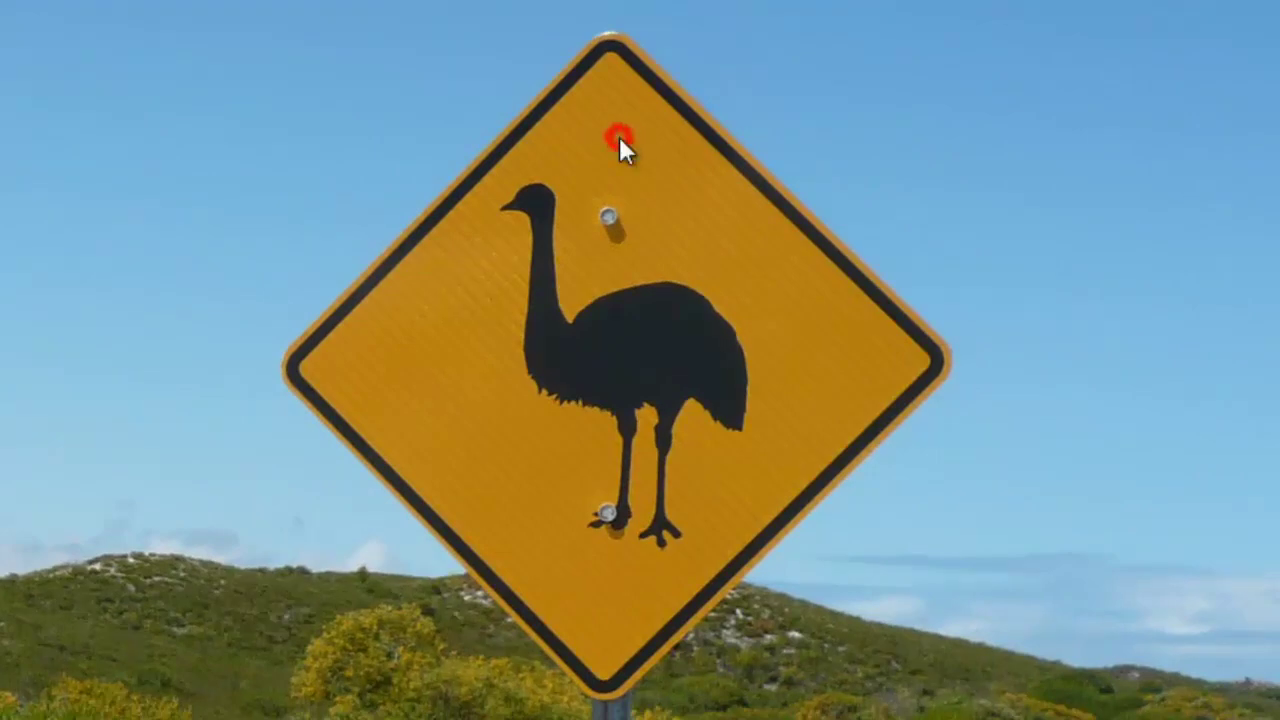
Step: Magic-wand select the sign's yellow area around the emu and zoom into its left corner
left_click(619, 138)
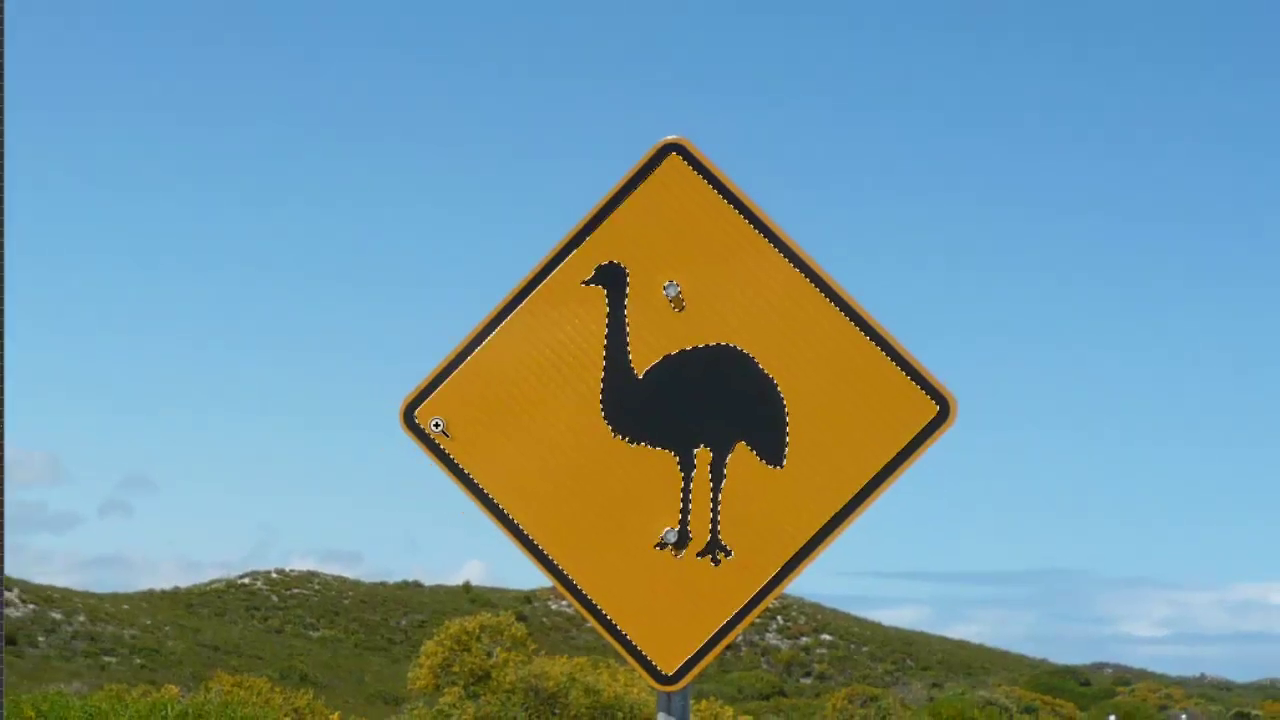
left_click(437, 426)
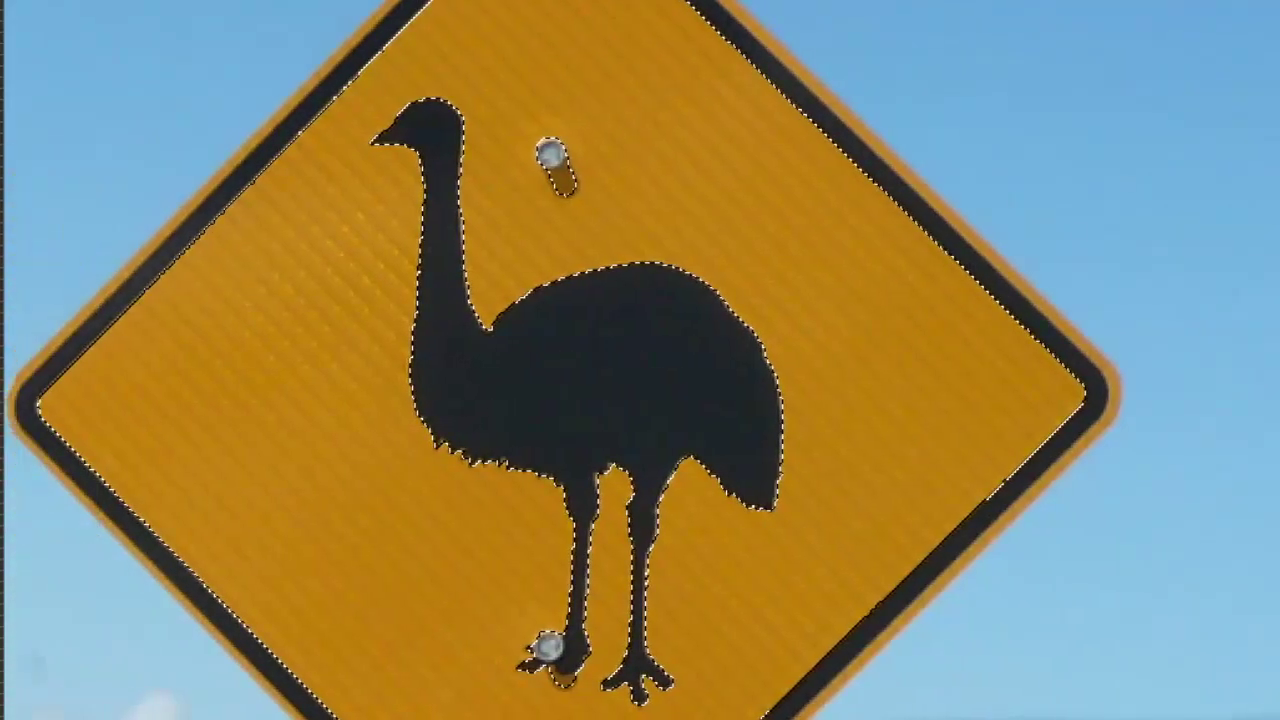
scroll(640, 360, "down", 1)
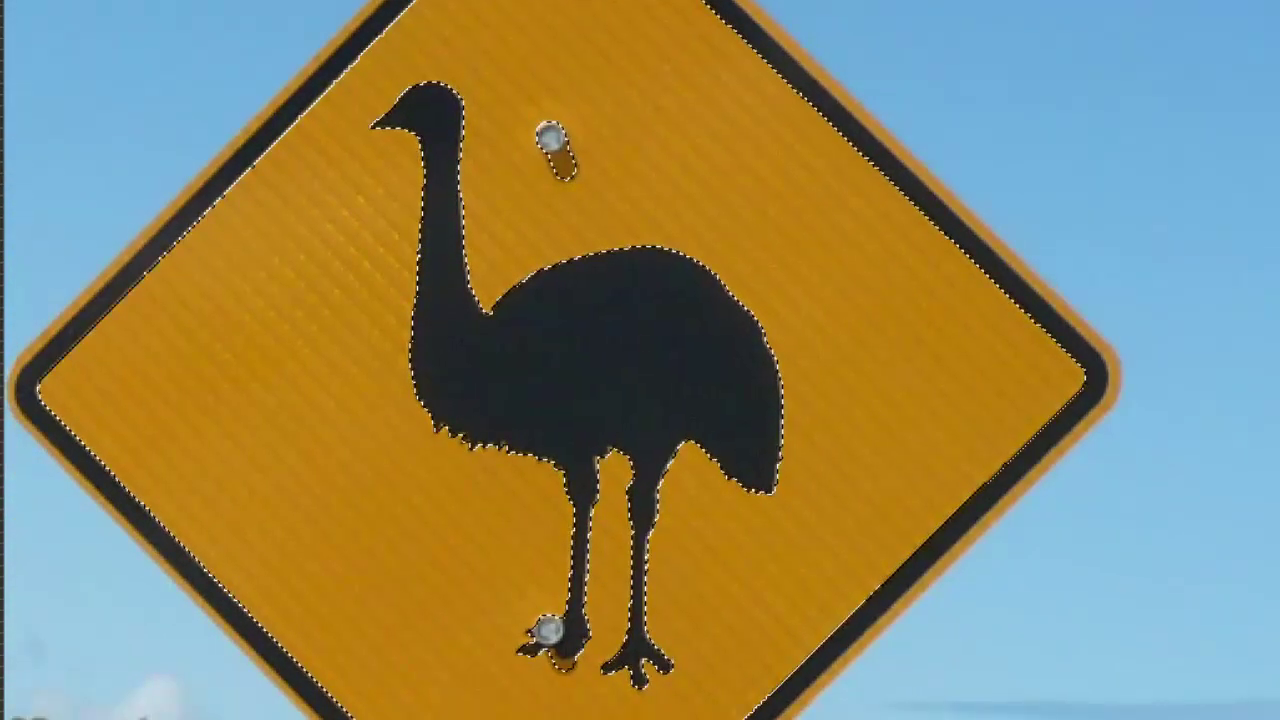
scroll(640, 360, "down", 3)
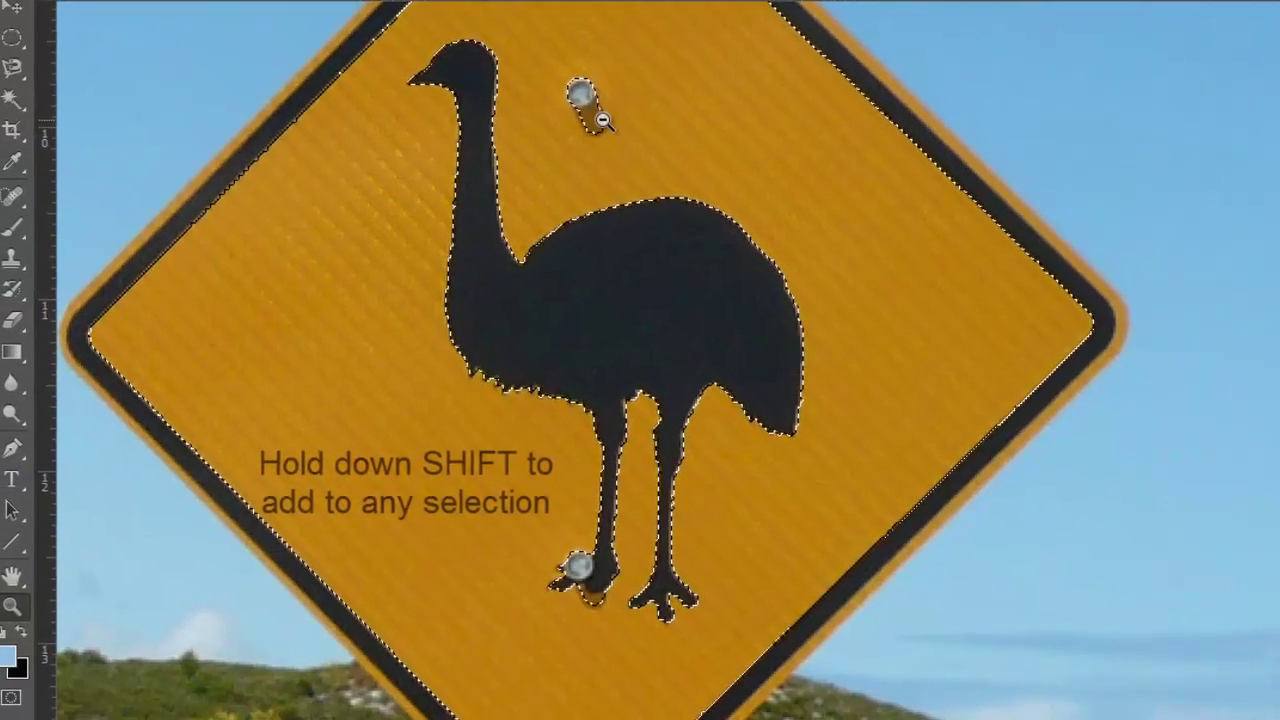
Step: Add the upper bolt to the wand selection, inspect it, then deselect everything
left_click(12, 98)
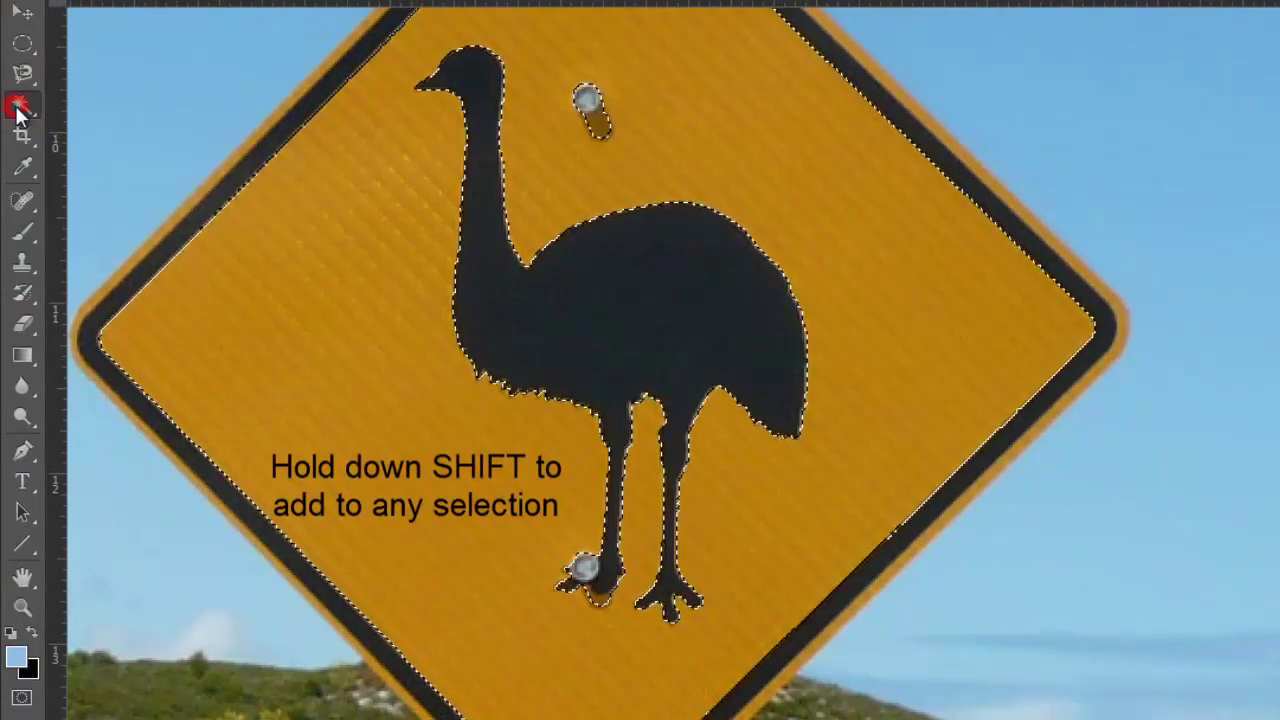
left_click(590, 132, "shift")
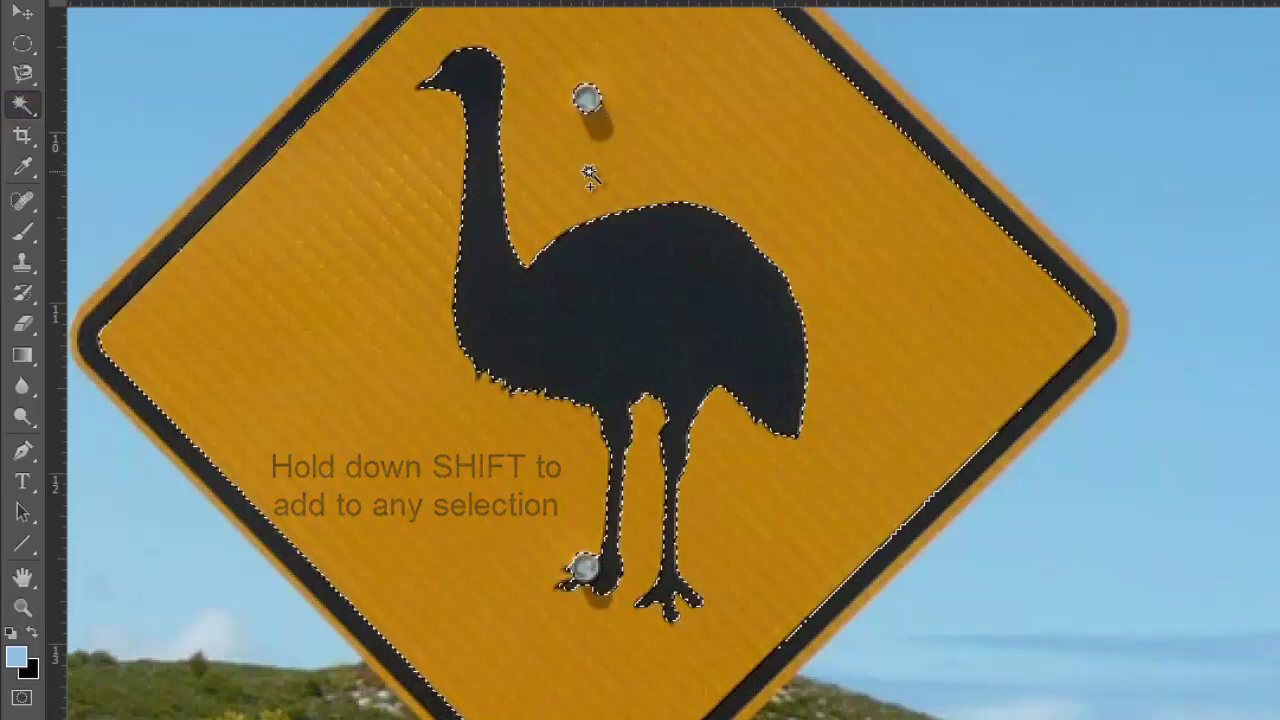
scroll(1020, 340, "up", 5)
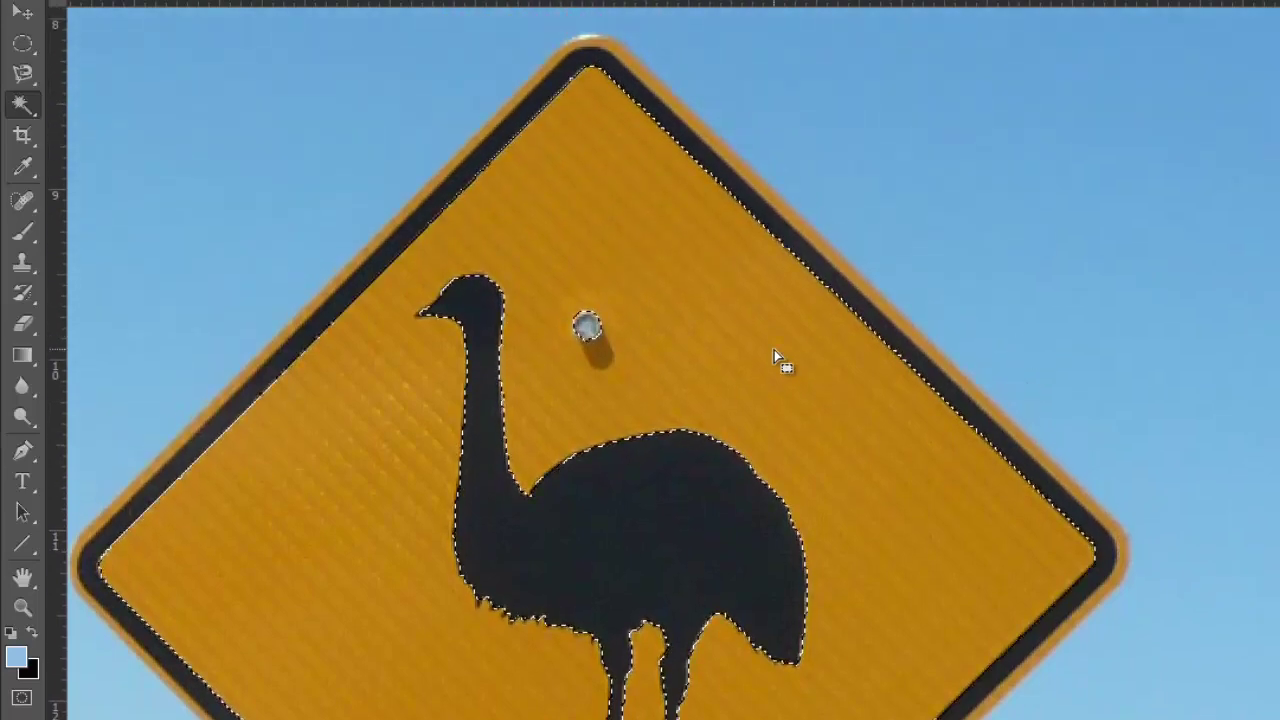
scroll(775, 355, "down", 2)
scroll(774, 349, "down", 10)
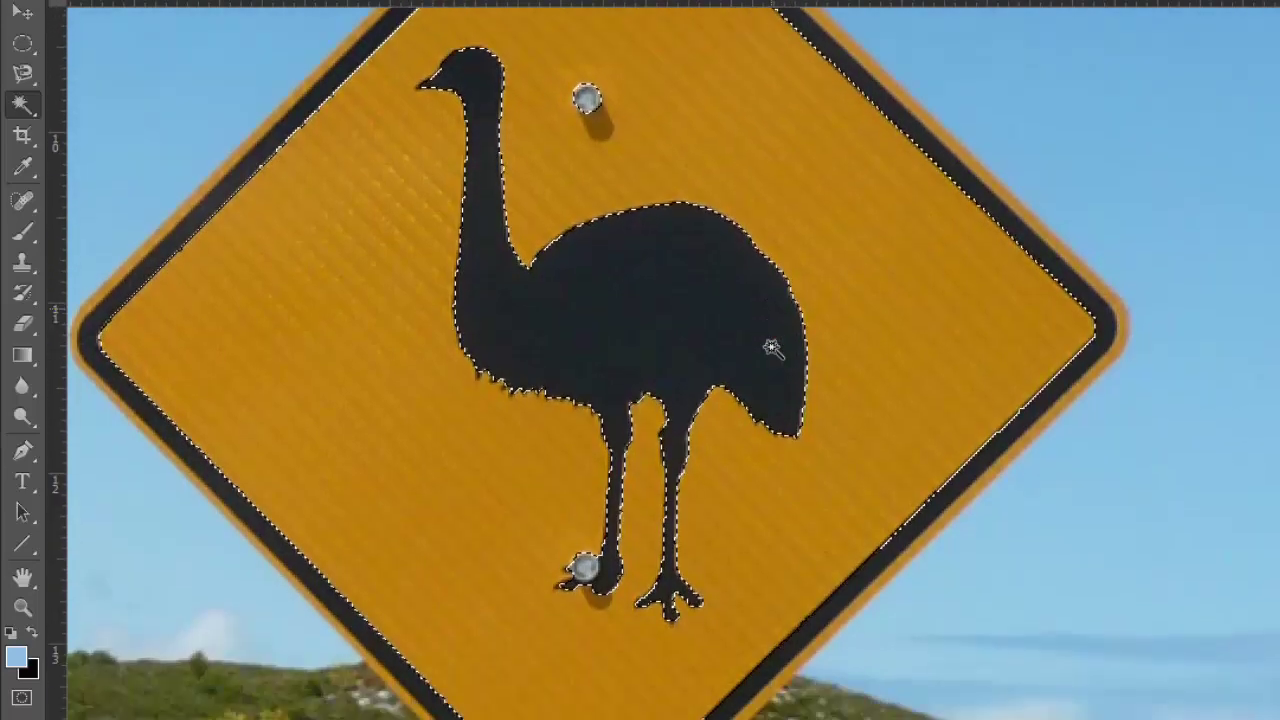
scroll(773, 347, "up", 5)
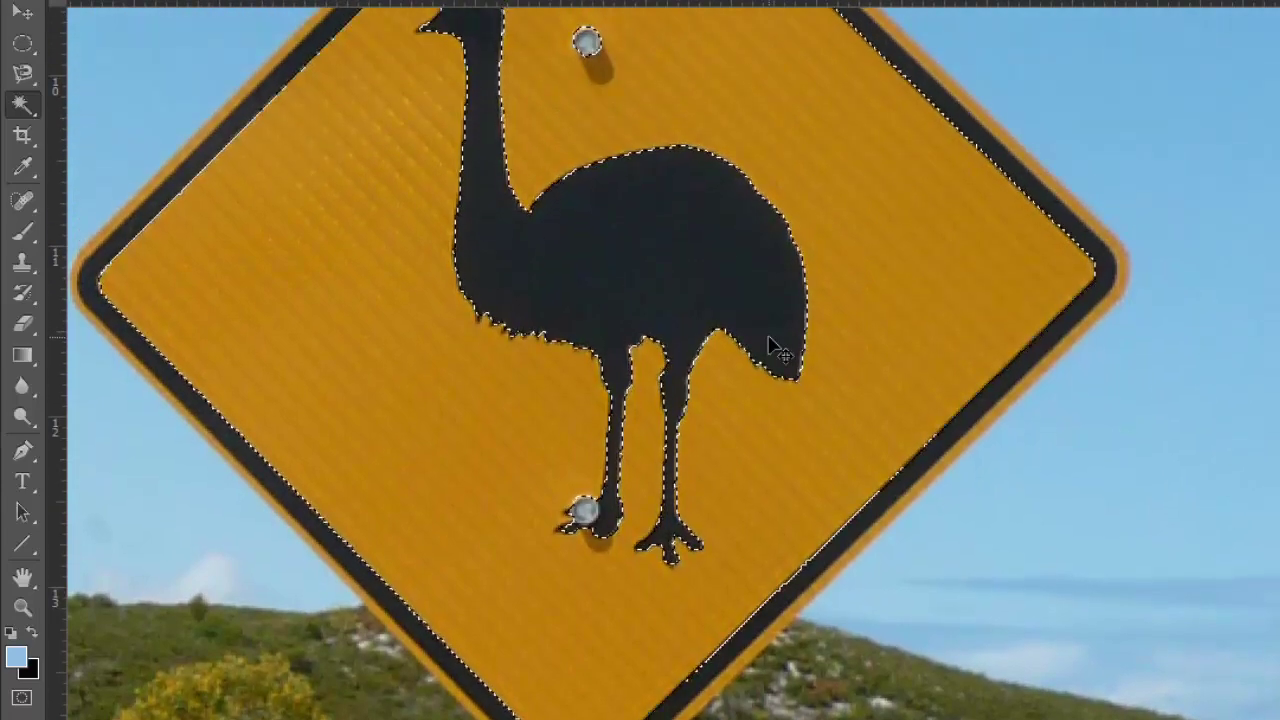
key("ctrl+d")
left_click(22, 607)
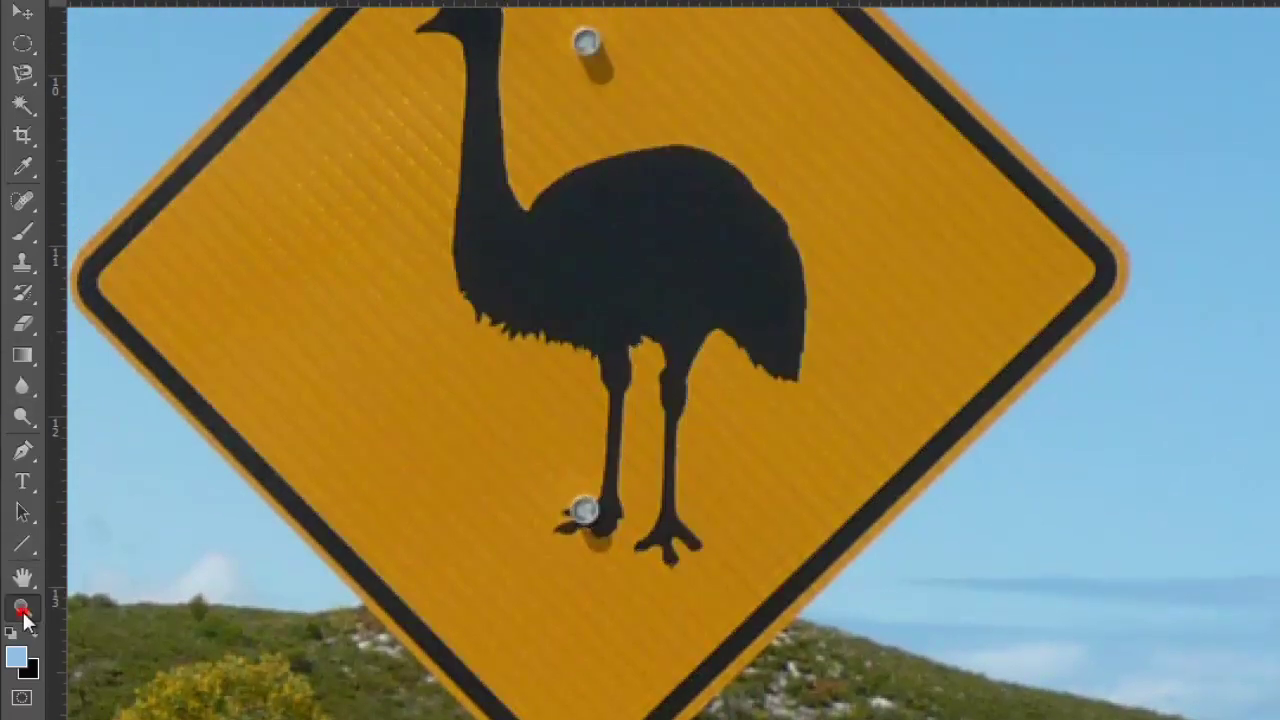
Step: Zoom out to the whole photo, browse the lasso and wand variants, and choose Quick Selection
left_click(296, 446)
left_click(295, 446)
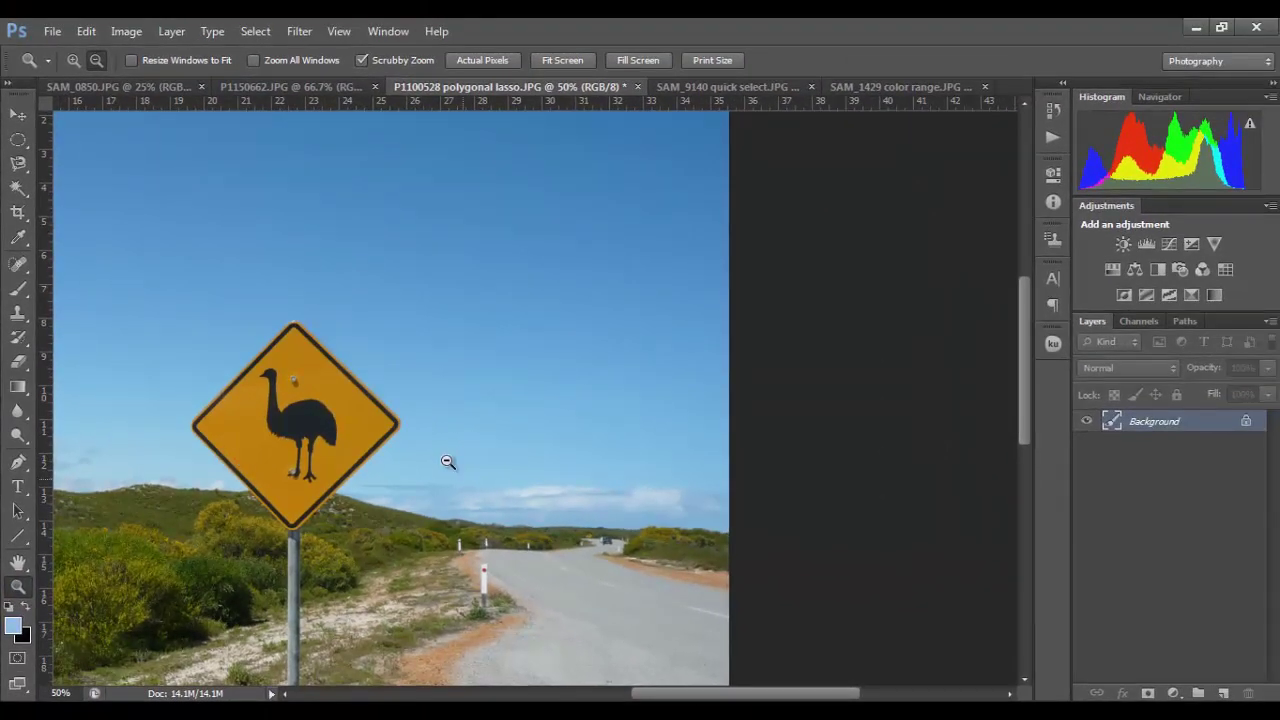
left_click(447, 461)
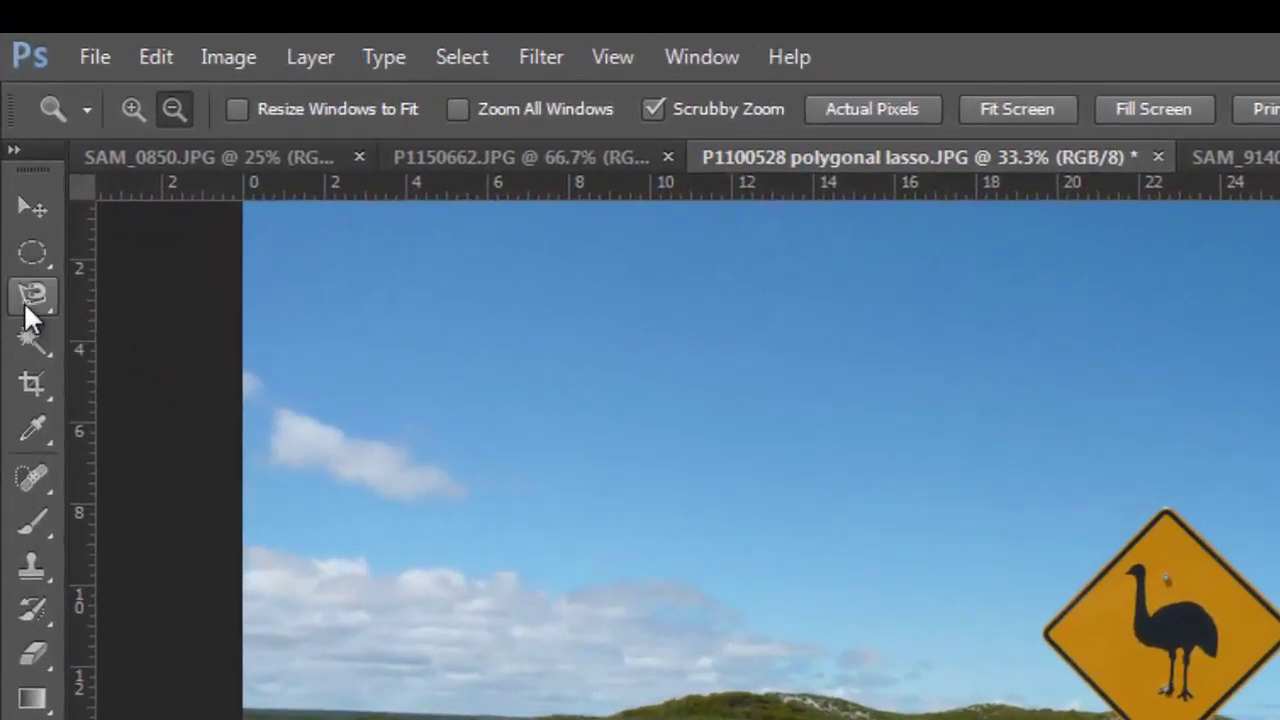
left_click(17, 165)
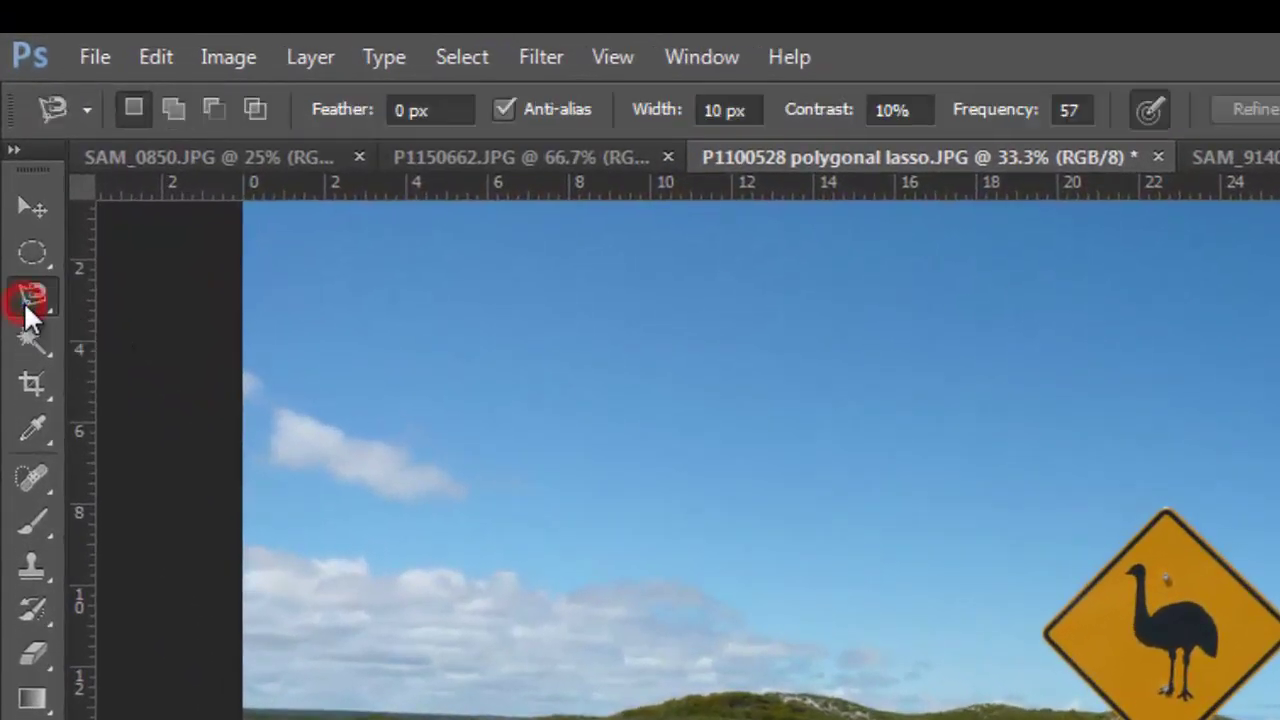
right_click(33, 295)
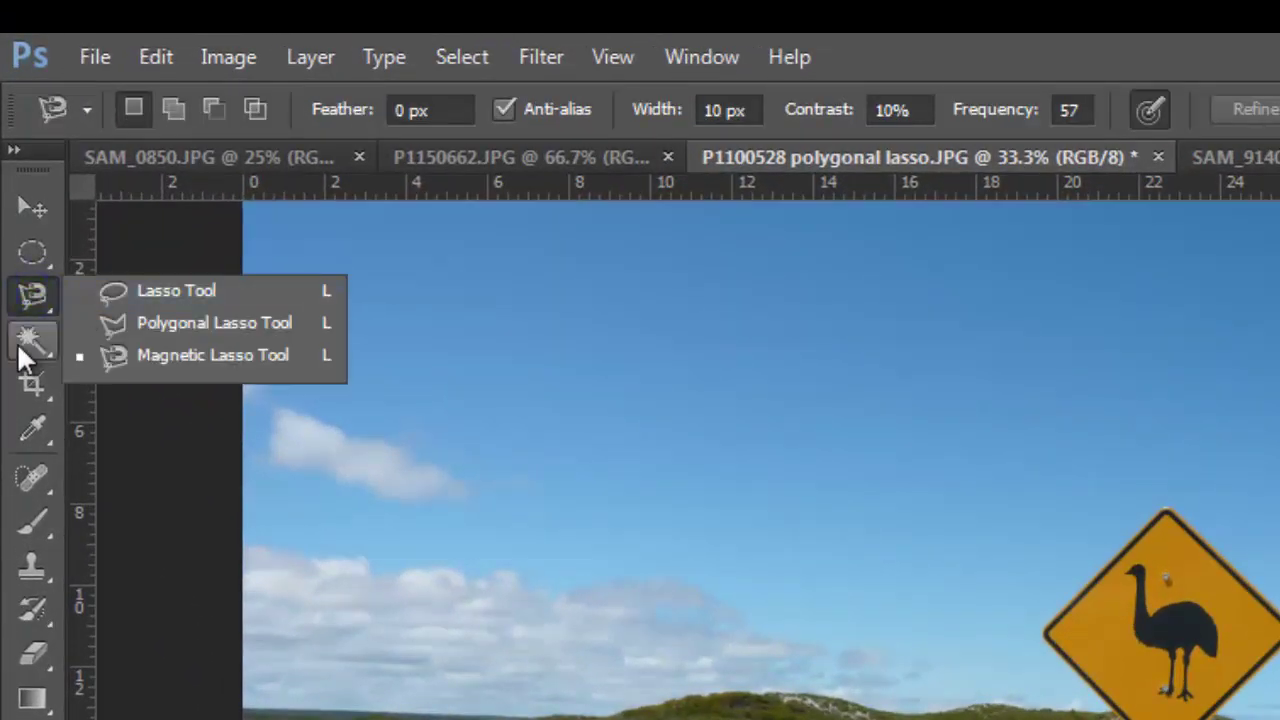
left_click(24, 345)
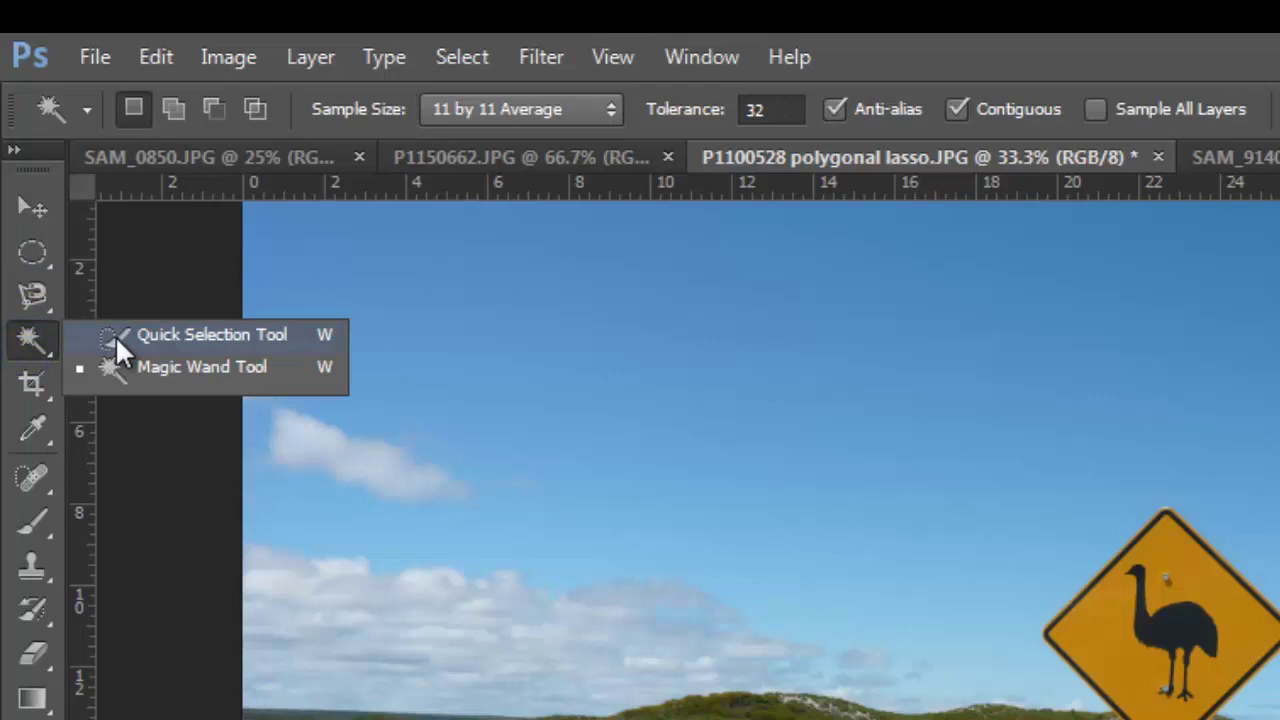
left_click(115, 335)
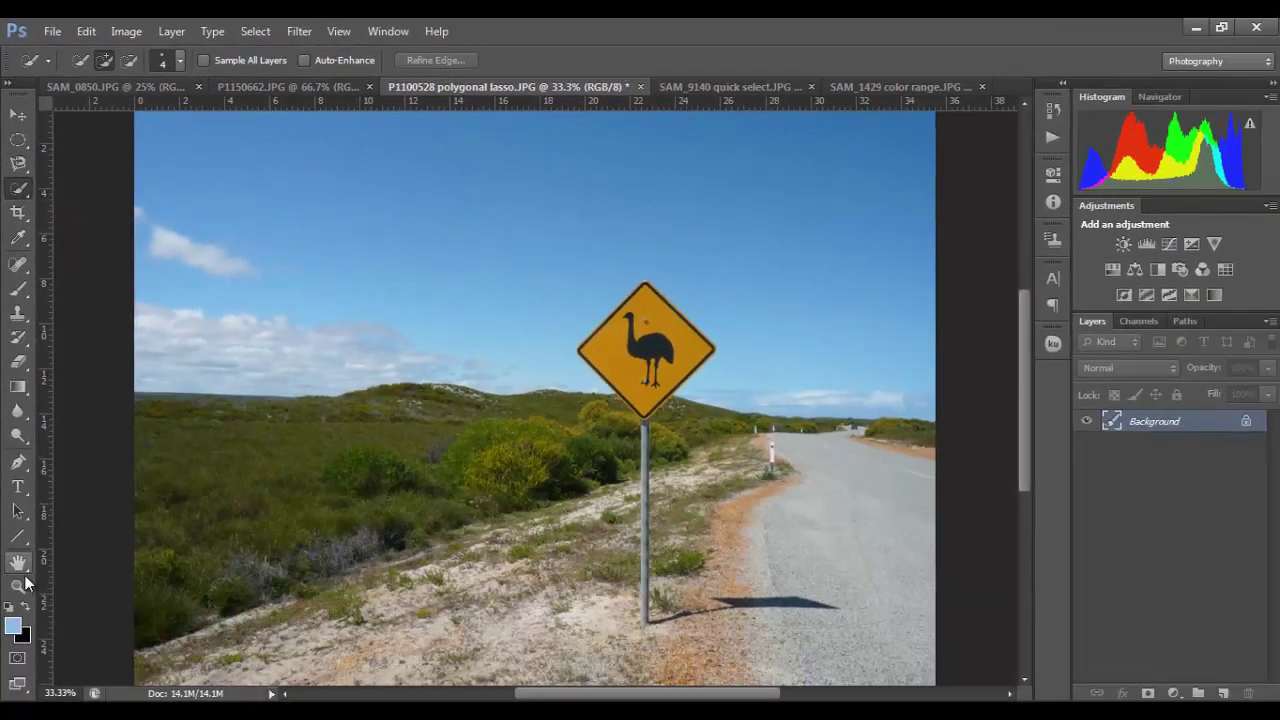
Step: Zoom in on the emu sign and reselect the Quick Selection Tool
left_click(19, 586)
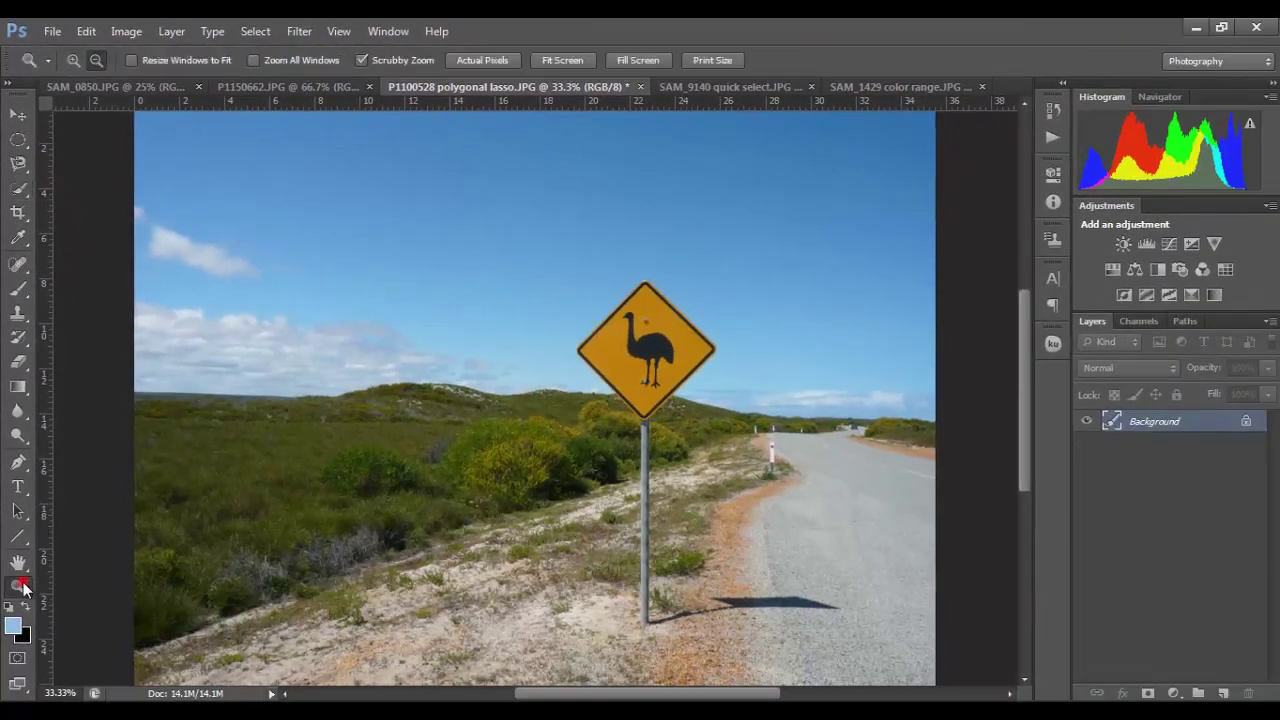
left_click(627, 394)
left_click(689, 366)
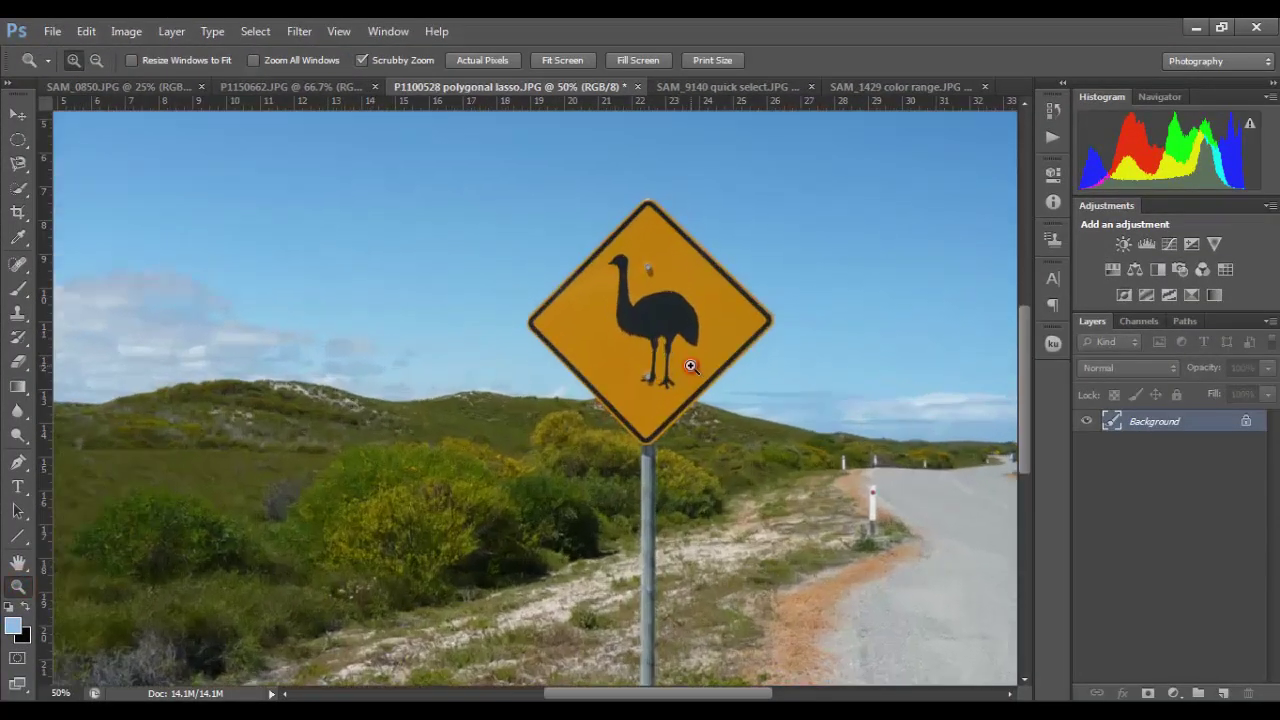
left_click(18, 187)
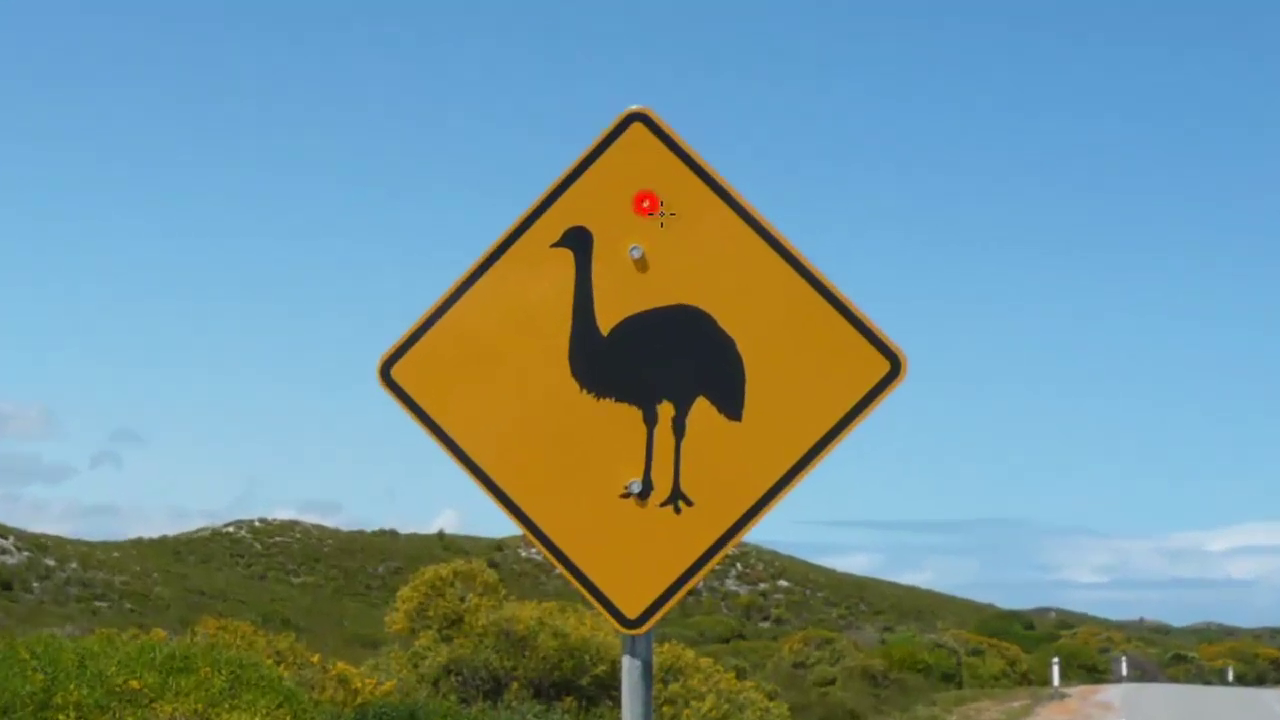
Step: Quick-select the emu sign and extend the selection to take in its orange rim
left_click(645, 203)
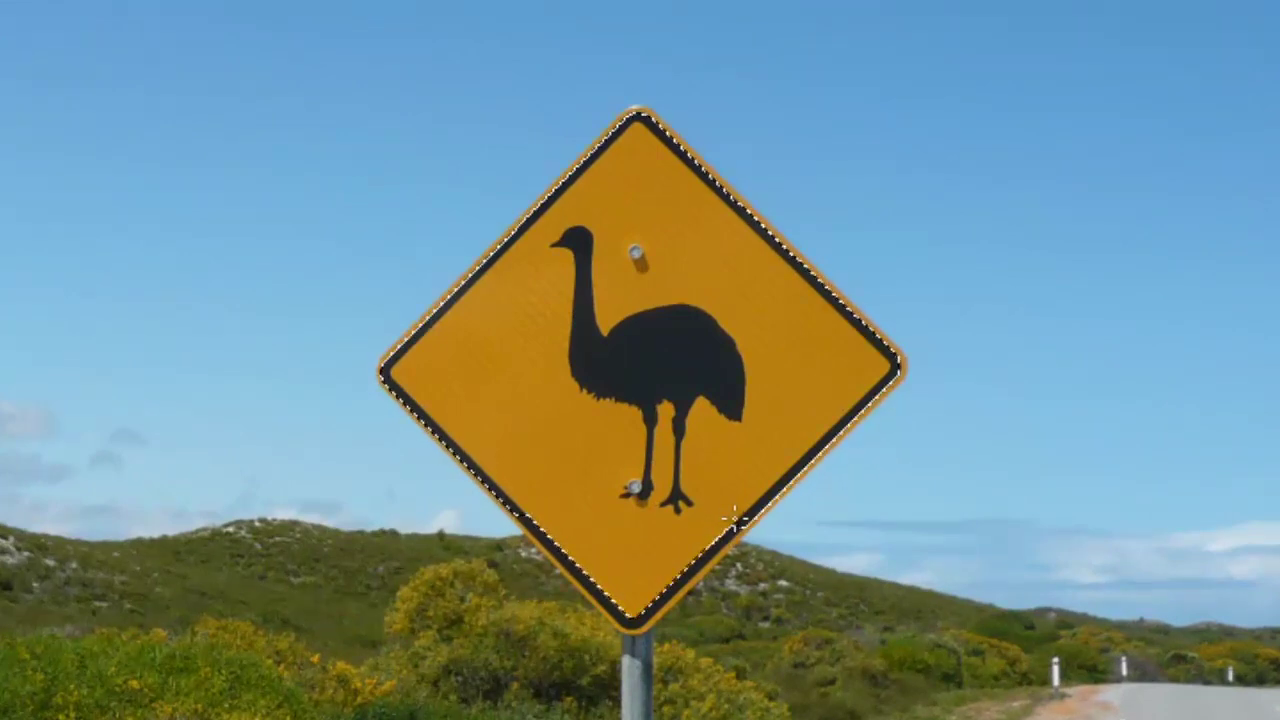
left_click(734, 517)
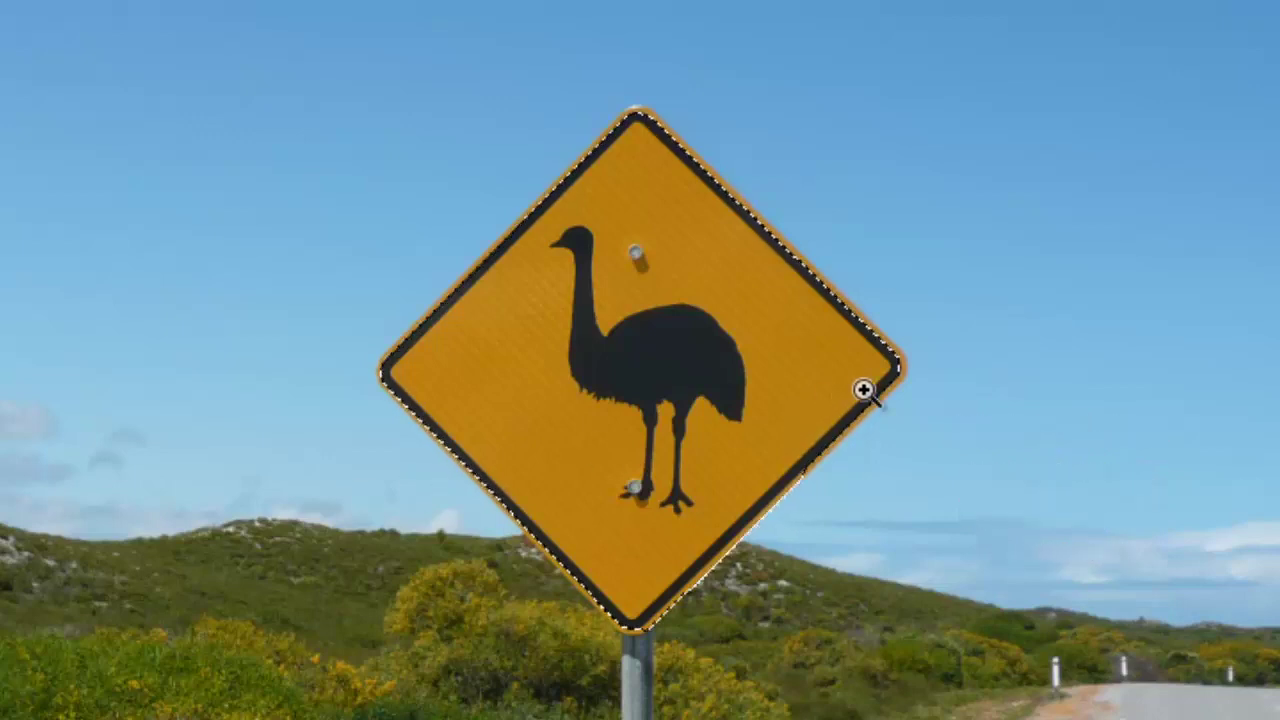
scroll(863, 386, "up", 2)
scroll(903, 337, "up", 3)
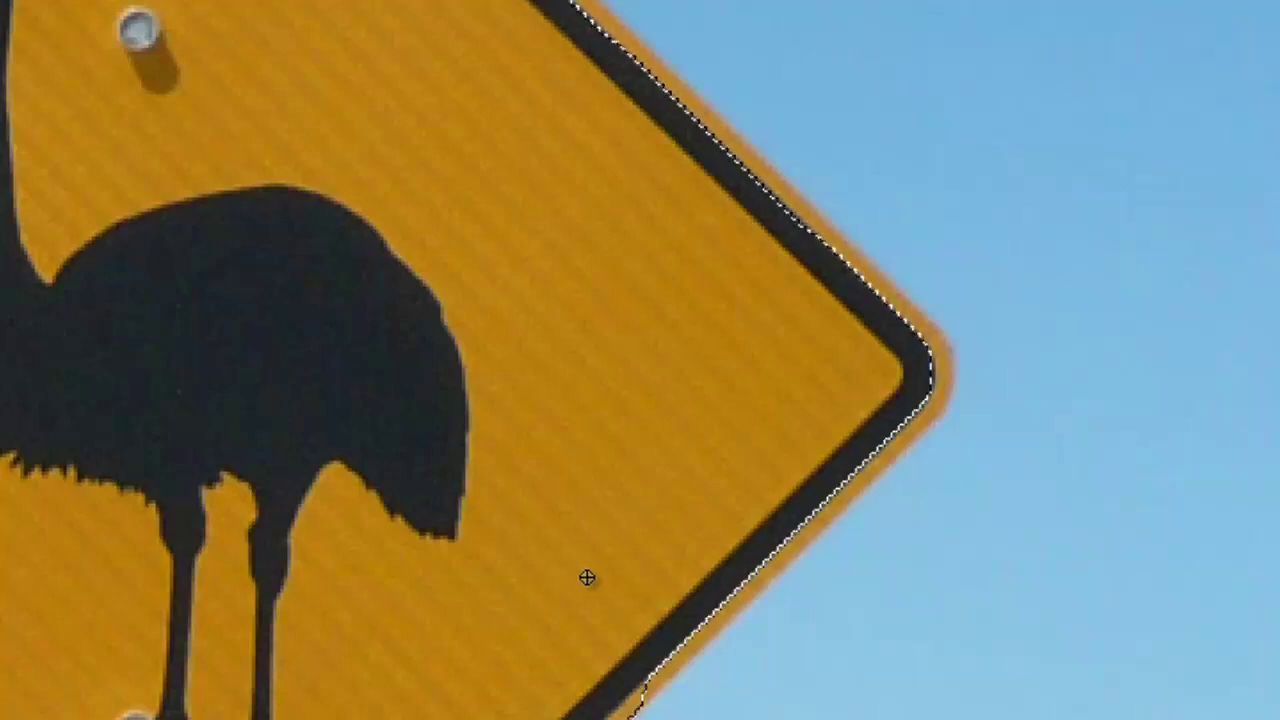
left_click(657, 668)
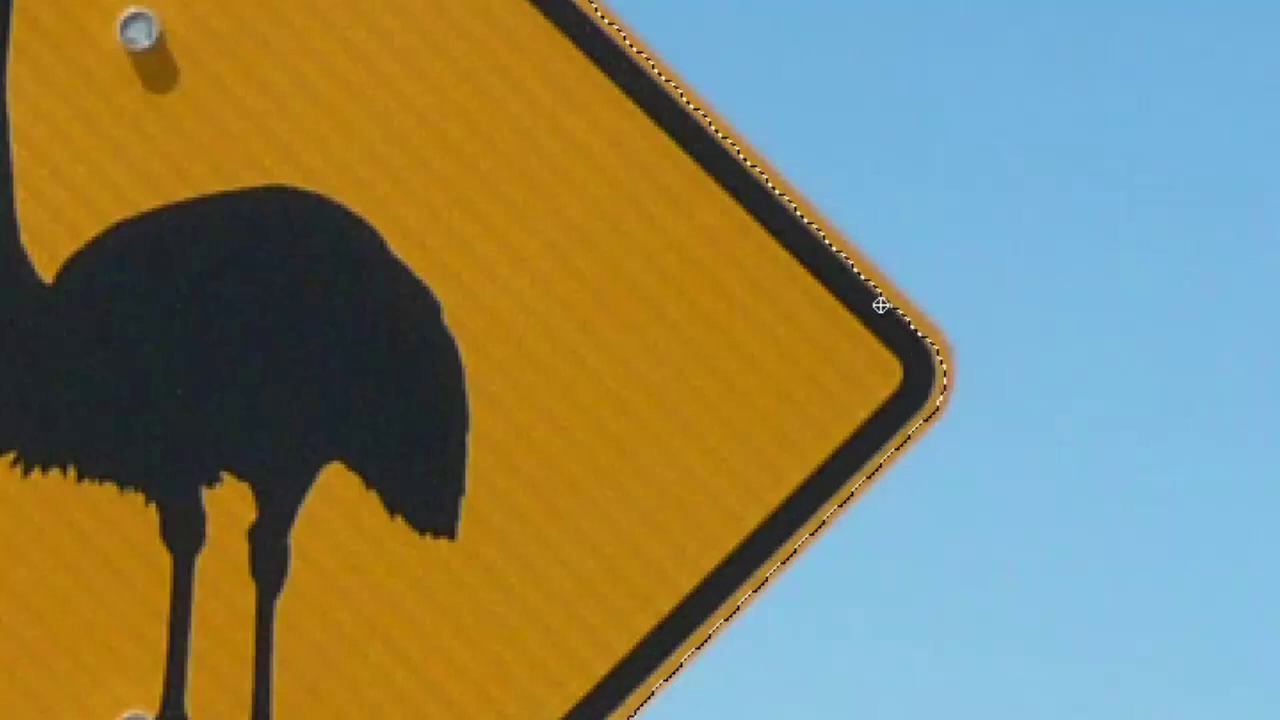
Step: Brush the selection out around the right corner, upper-right border and left edge
mouse_move(880, 305)
left_mouse_down()
mouse_move(853, 267)
mouse_move(928, 335)
mouse_move(948, 374)
mouse_move(914, 319)
mouse_move(640, 68)
left_mouse_up()
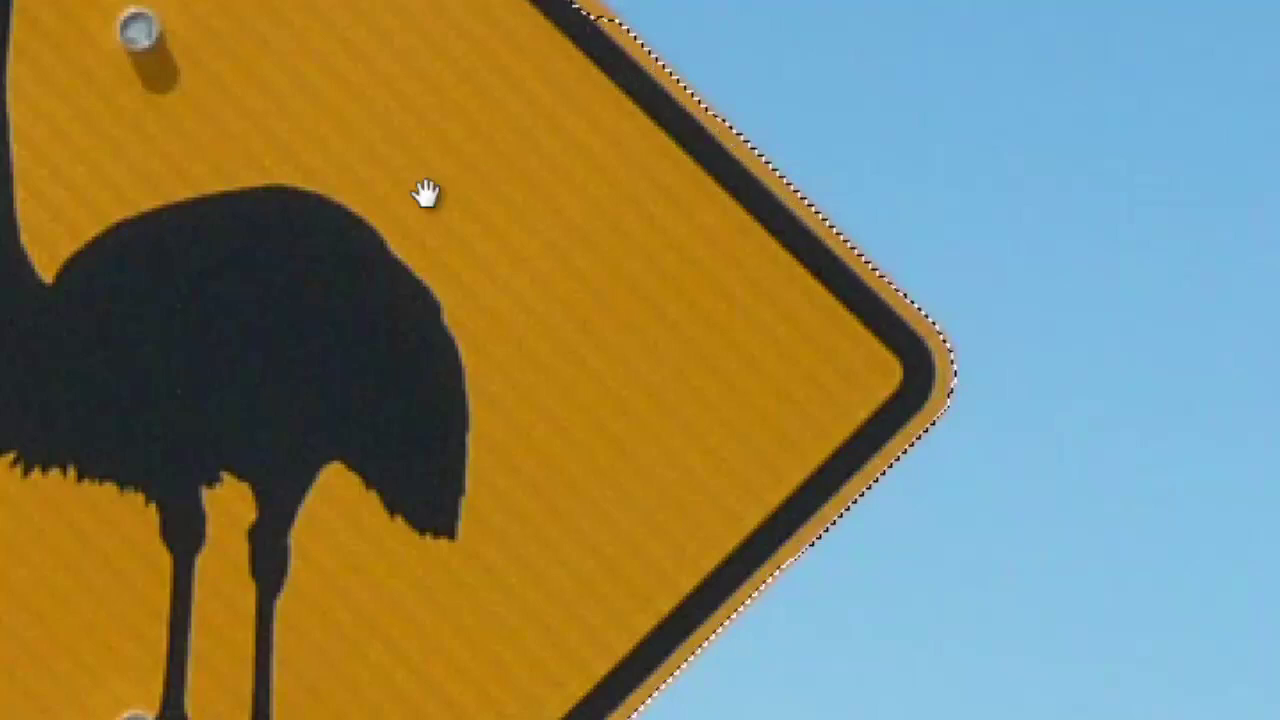
left_click_drag(423, 191, 771, 654)
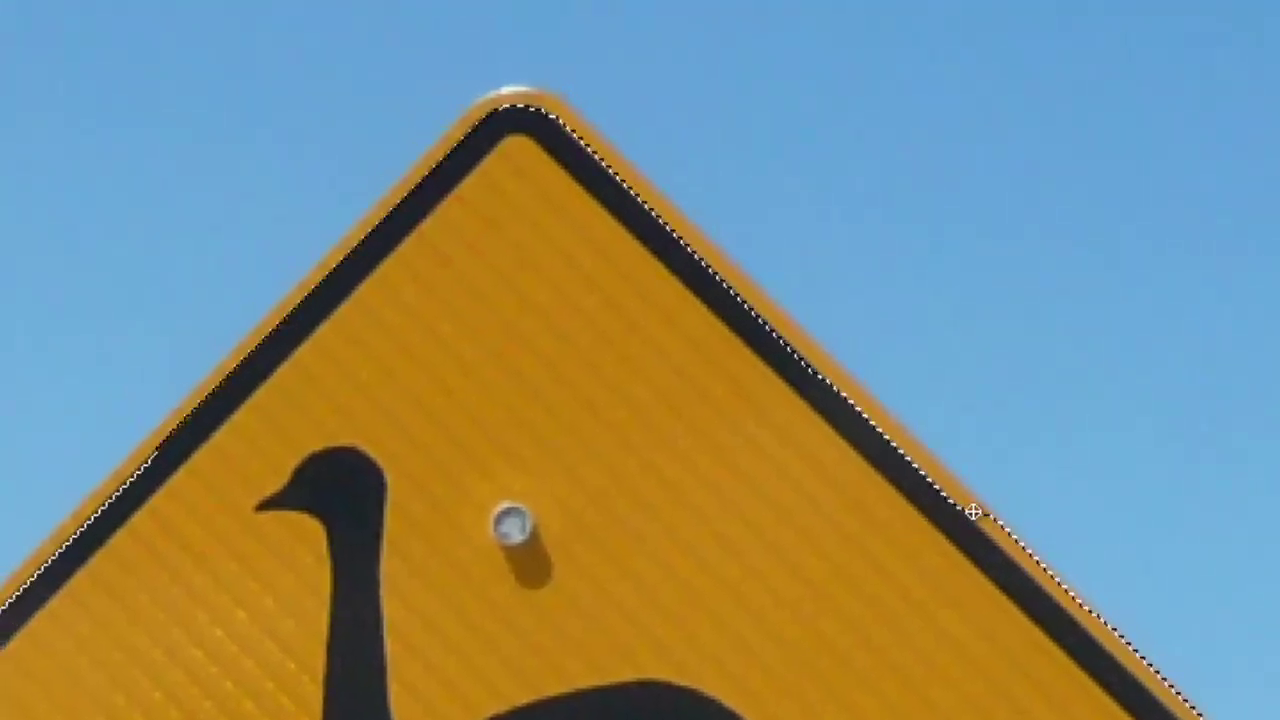
left_click_drag(971, 509, 797, 345)
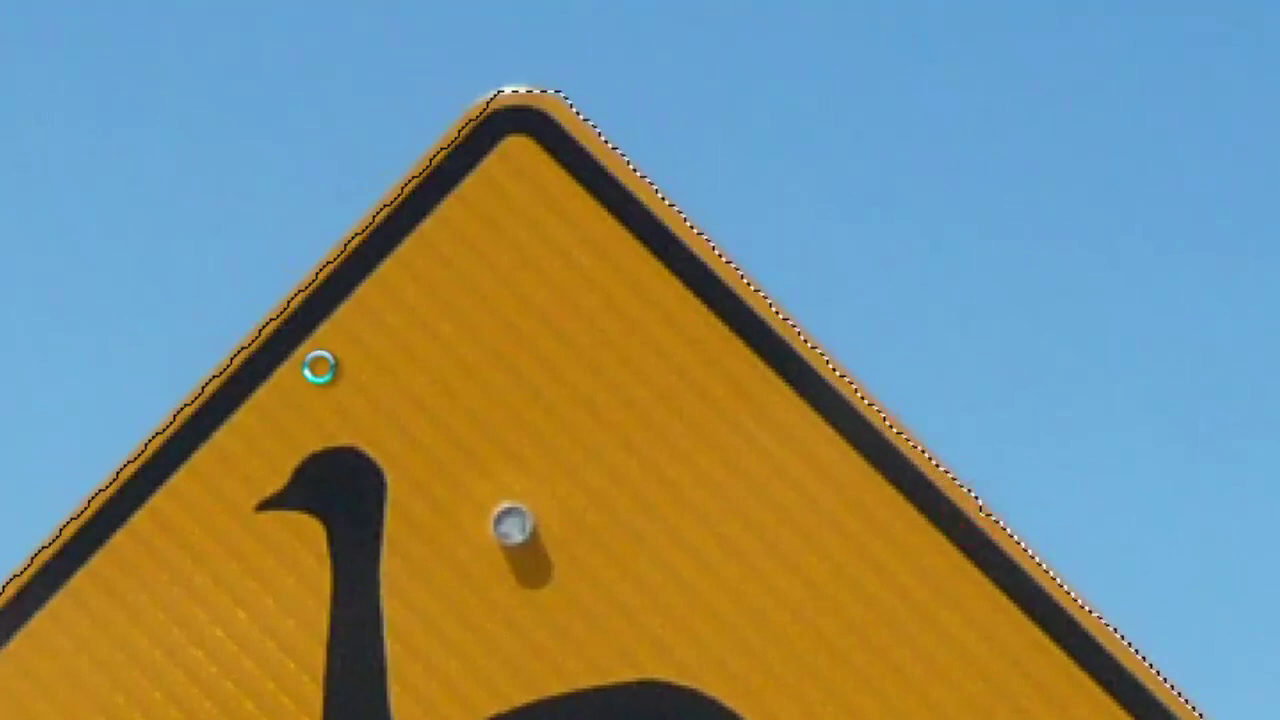
mouse_move(317, 366)
left_mouse_down()
mouse_move(429, 200)
mouse_move(507, 130)
mouse_move(487, 106)
mouse_move(453, 124)
left_mouse_up()
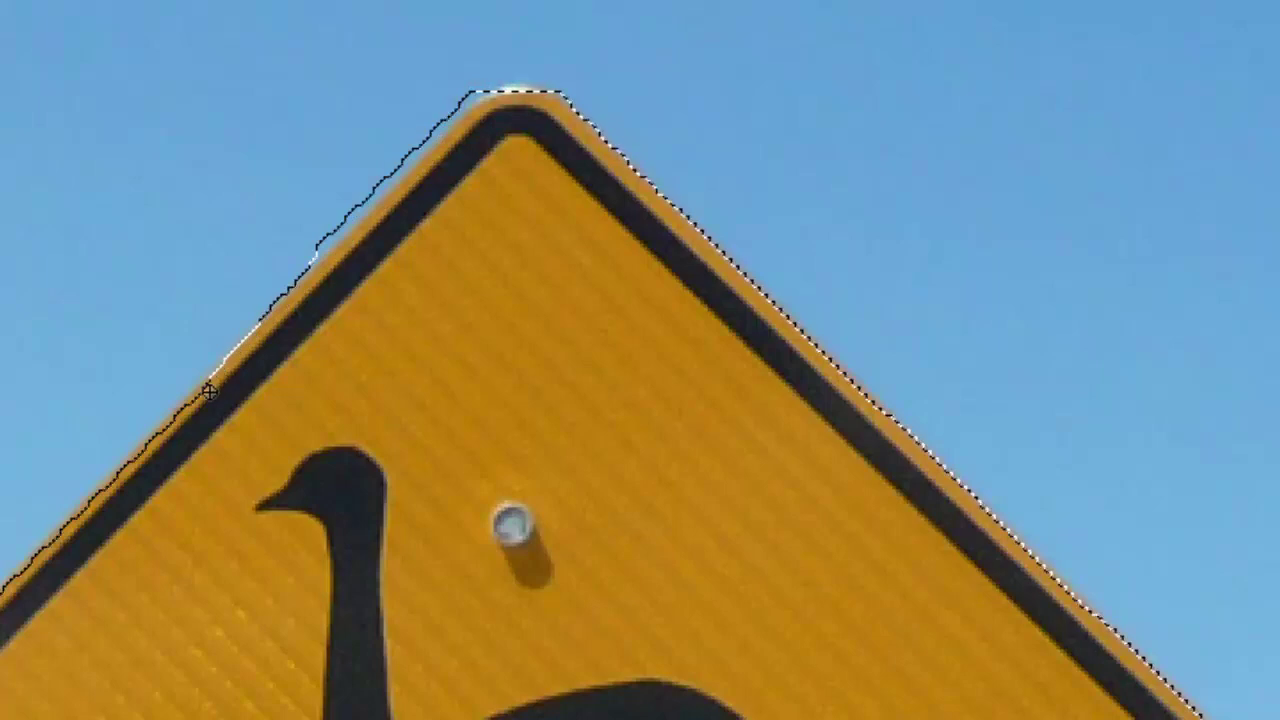
Step: Refine the upper-left edge, subtract the spilled sky, and zoom back out on the sign
left_click_drag(208, 392, 297, 303)
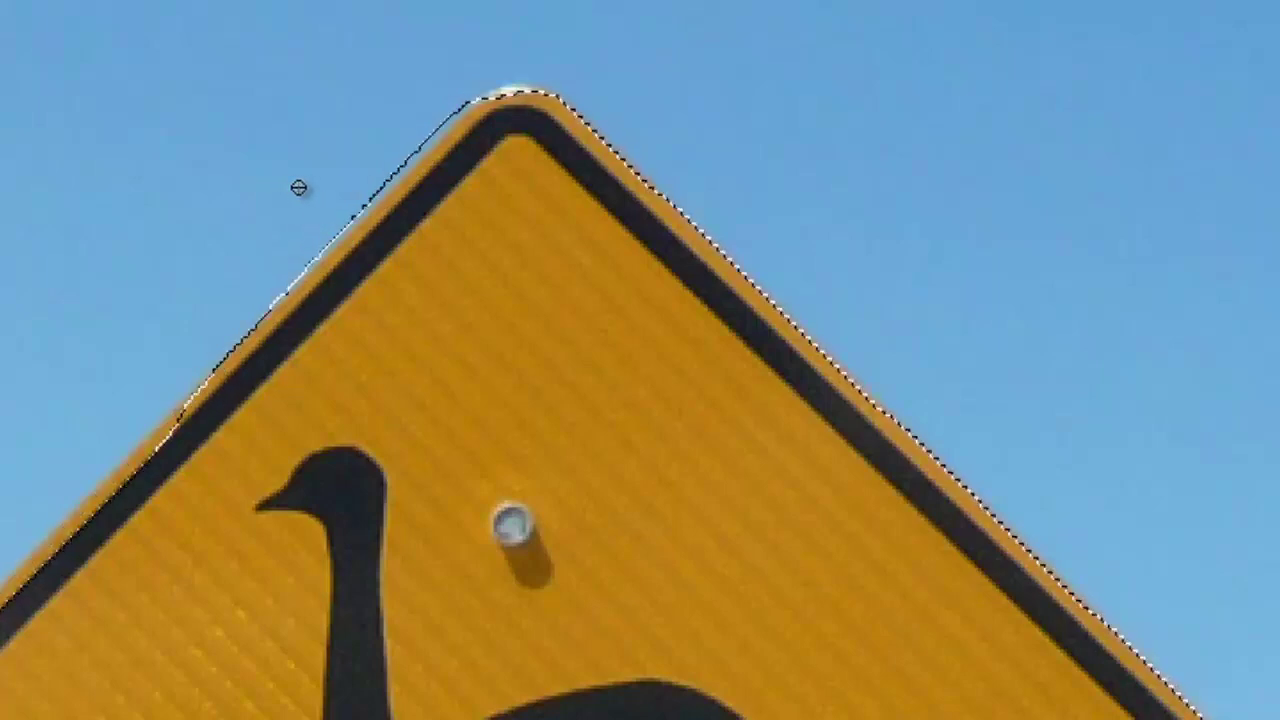
left_click_drag(336, 230, 299, 265)
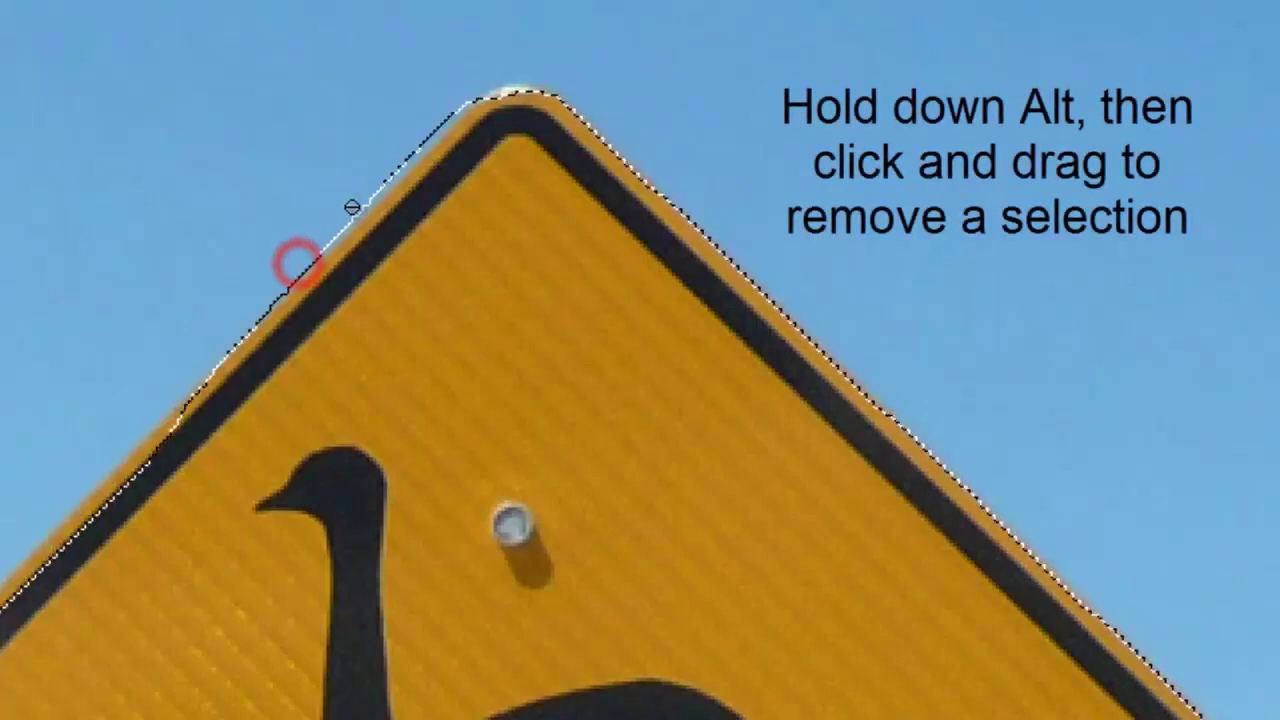
mouse_move(352, 207)
left_mouse_down()
mouse_move(446, 118)
mouse_move(354, 194)
mouse_move(229, 334)
mouse_move(403, 163)
left_mouse_up()
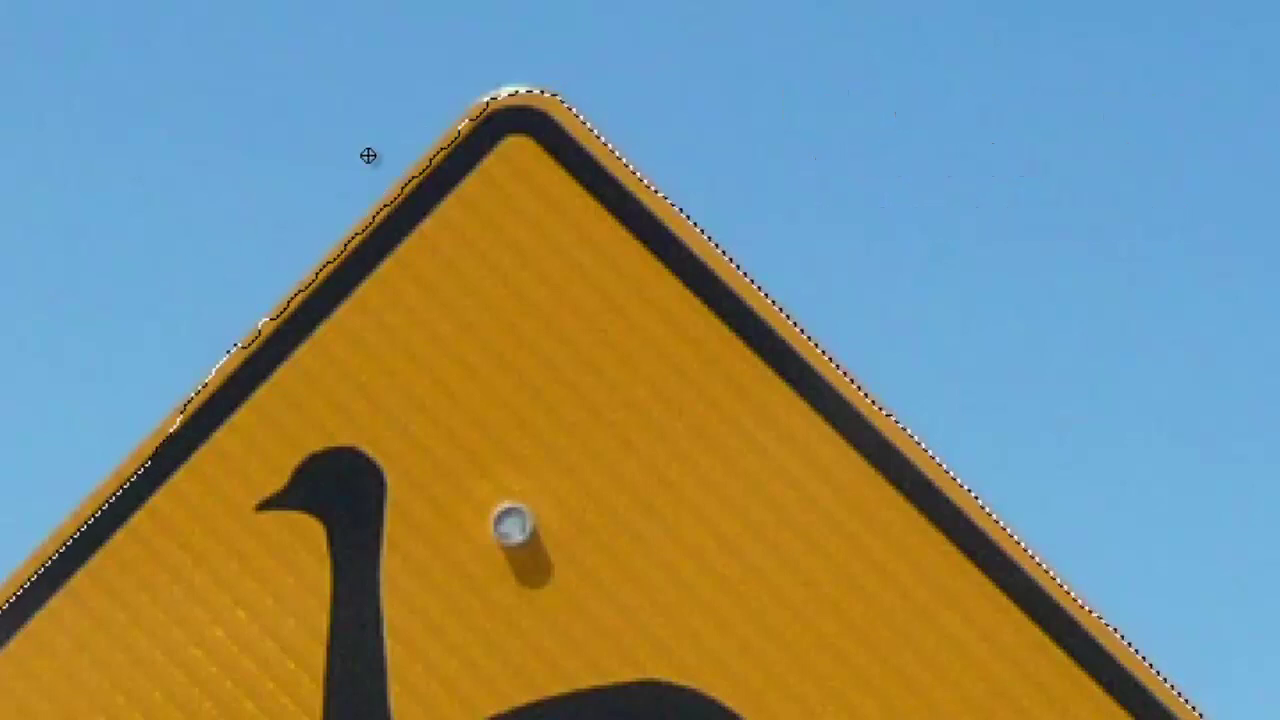
scroll(500, 486, "down", 8)
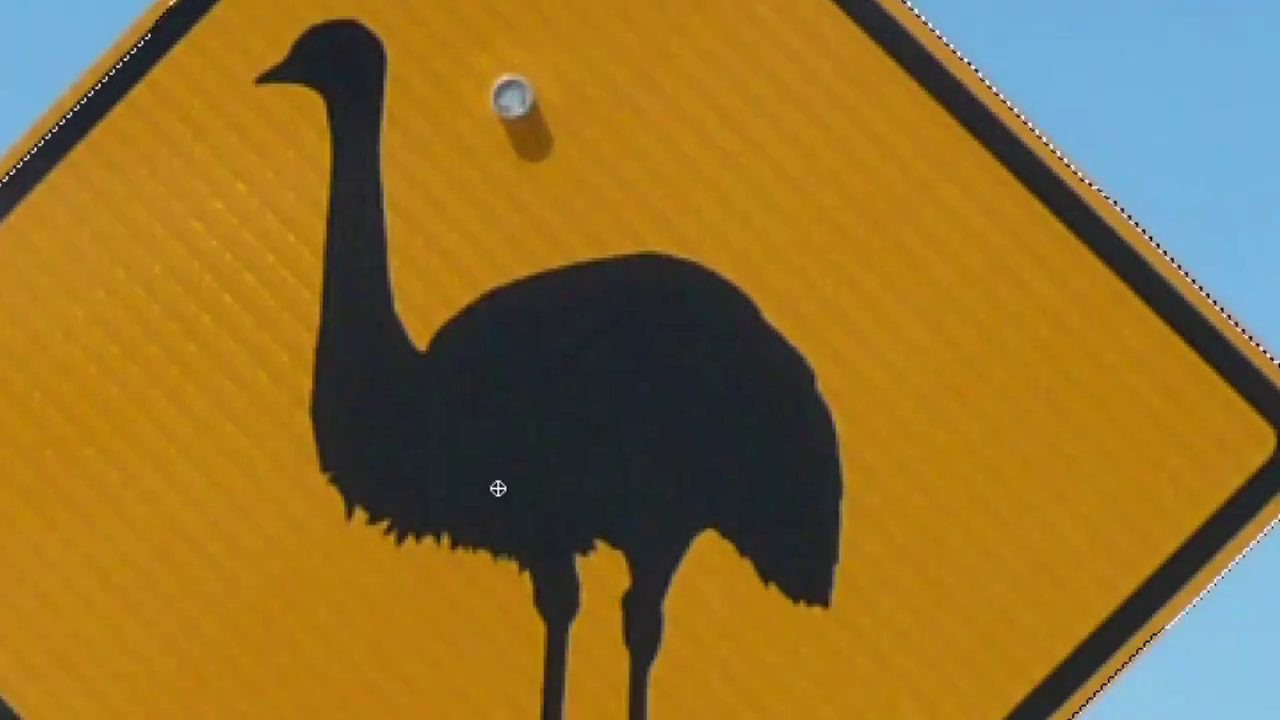
scroll(500, 487, "down", 7)
scroll(500, 490, "up", 12)
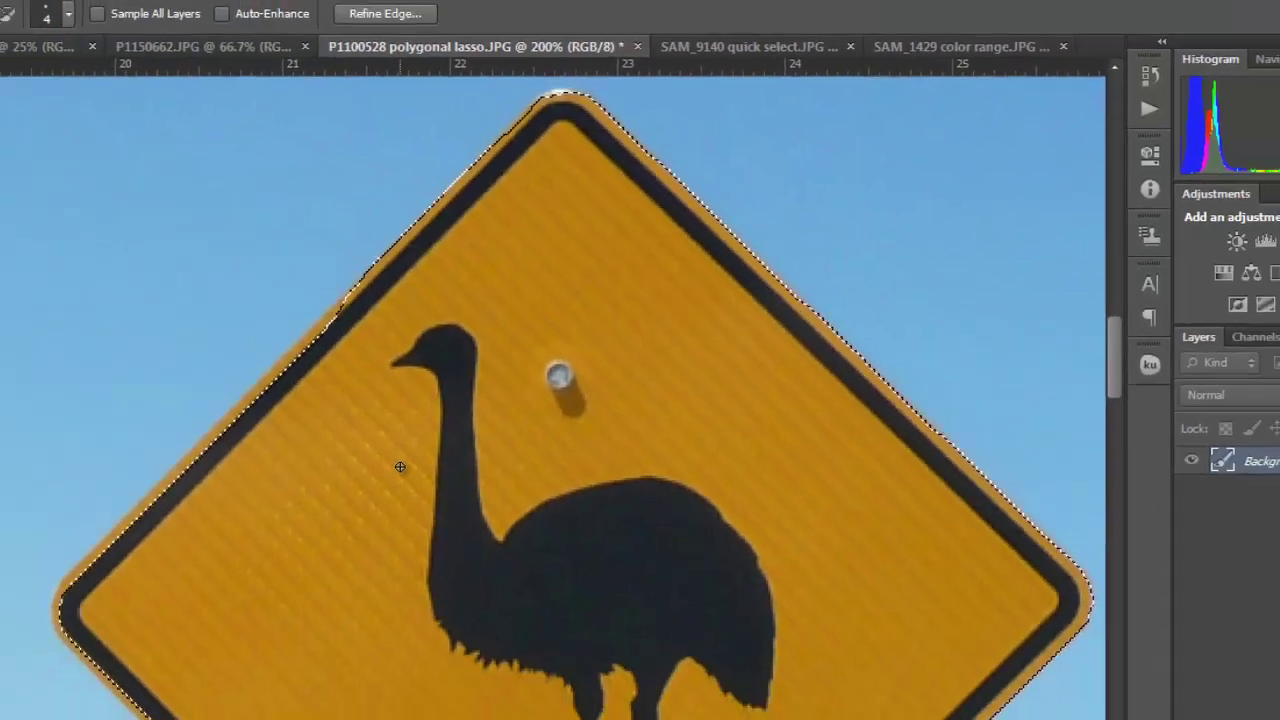
left_click(18, 586)
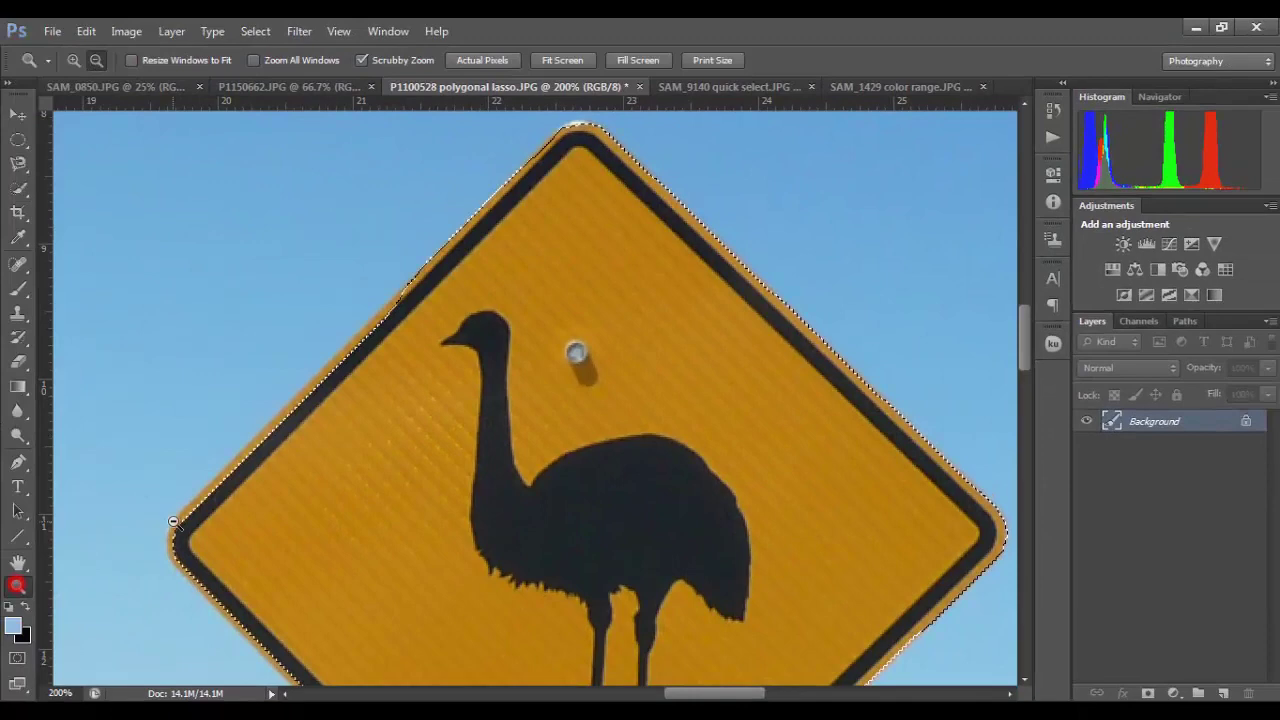
left_click(297, 512)
Step: Try Hue/Saturation at -83 saturation on the sign, cancel it, and deselect
left_click(127, 31)
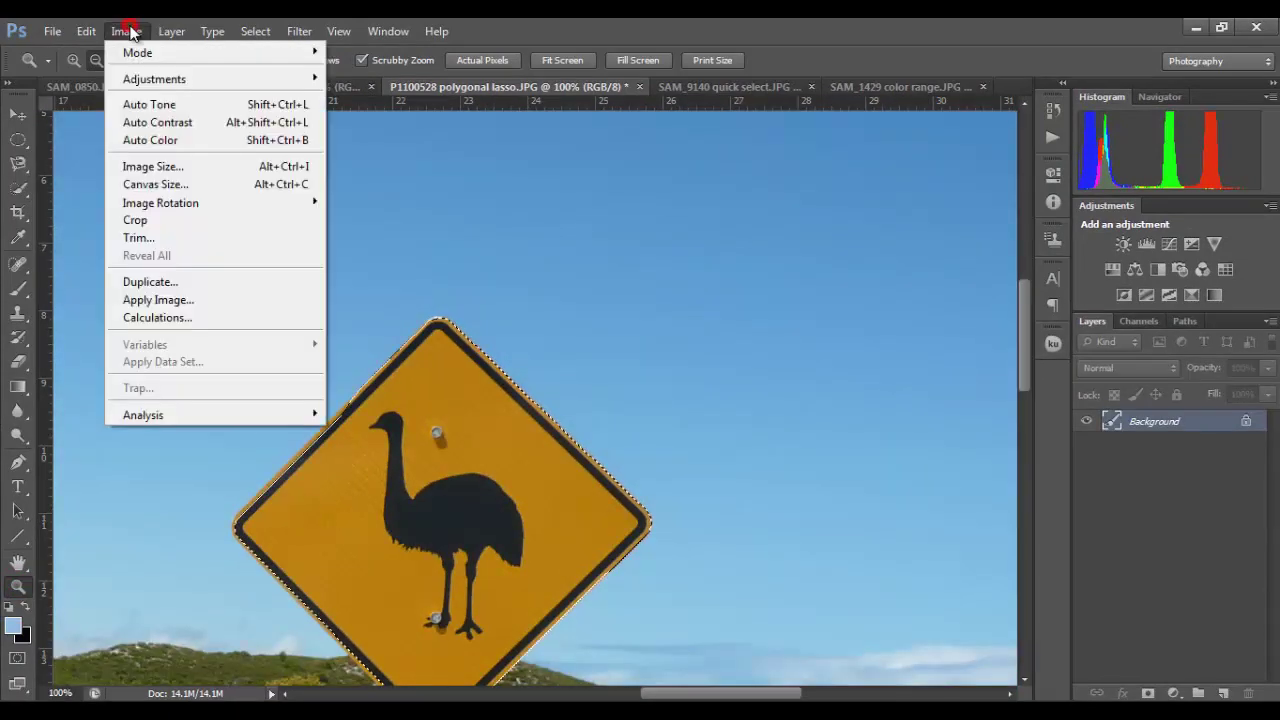
mouse_move(278, 79)
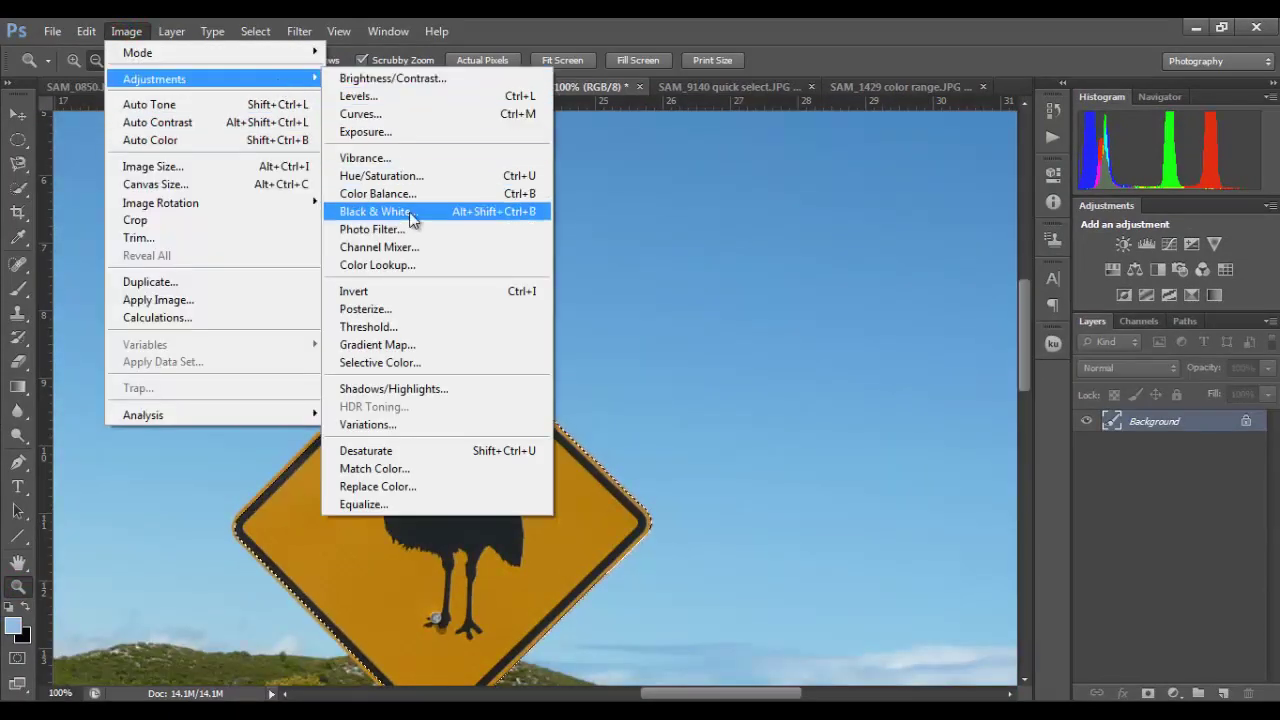
left_click(400, 175)
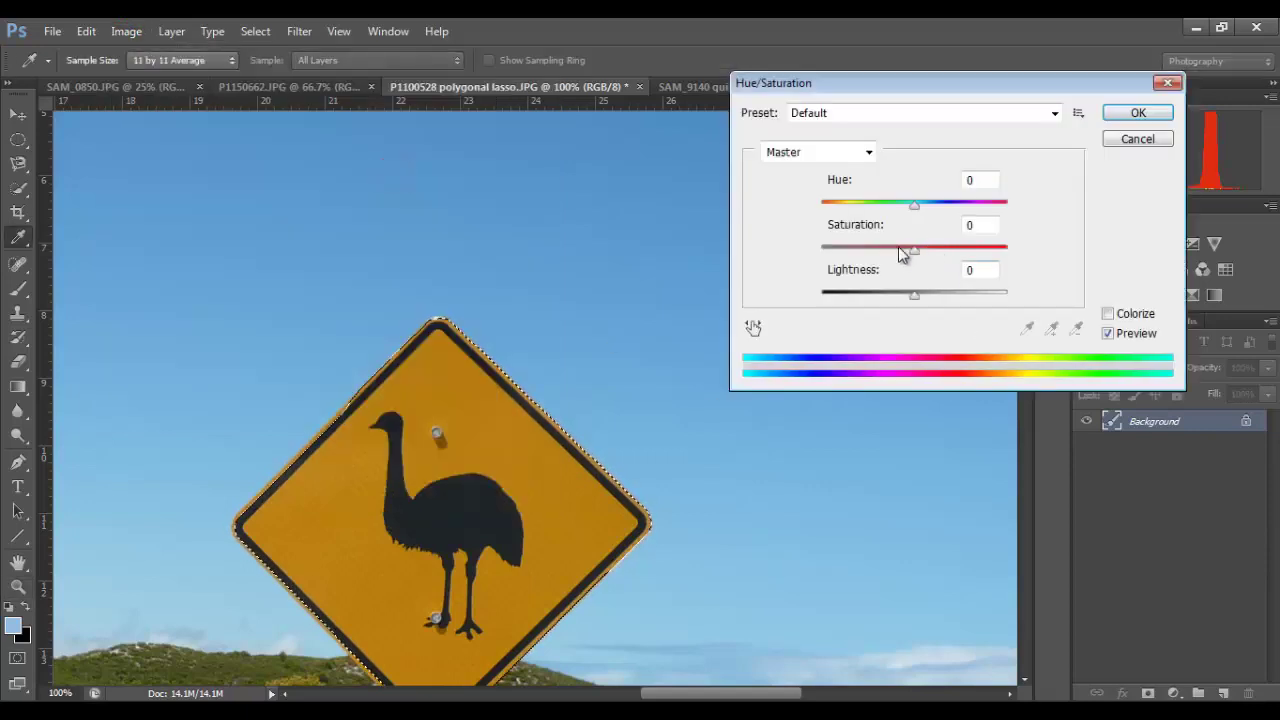
left_click_drag(914, 249, 964, 206)
left_click(1137, 139)
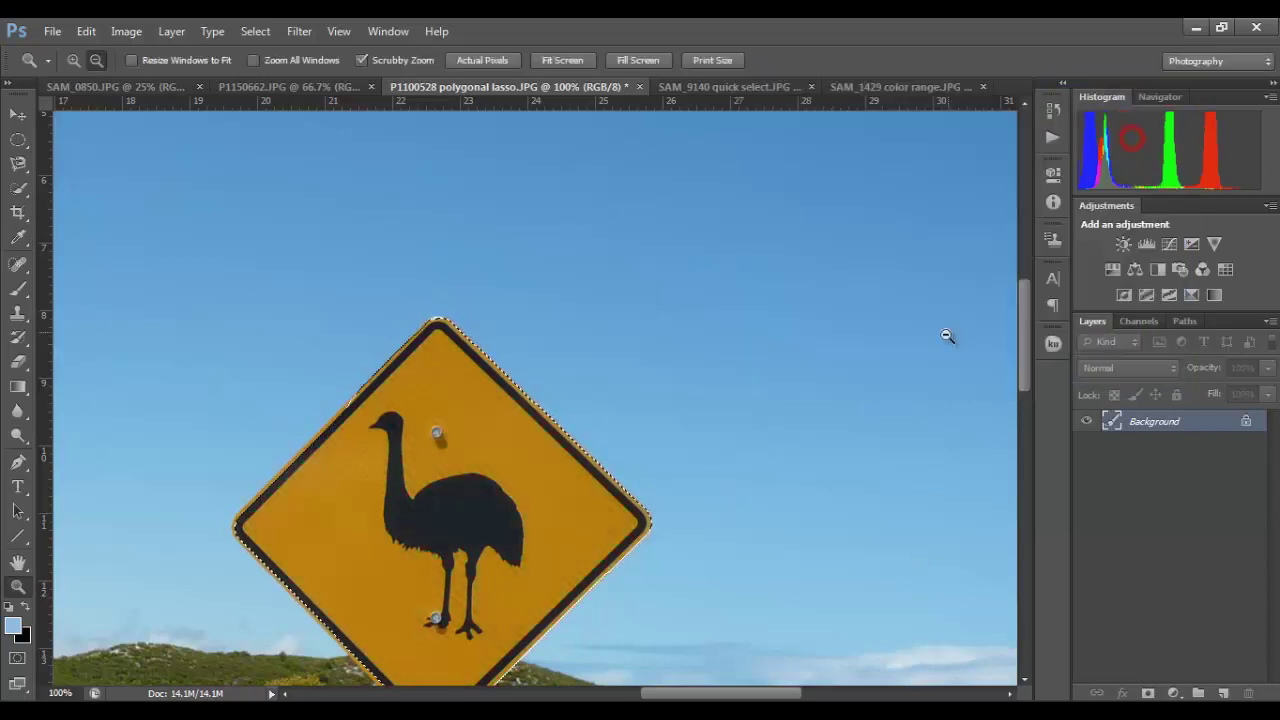
key("ctrl+d")
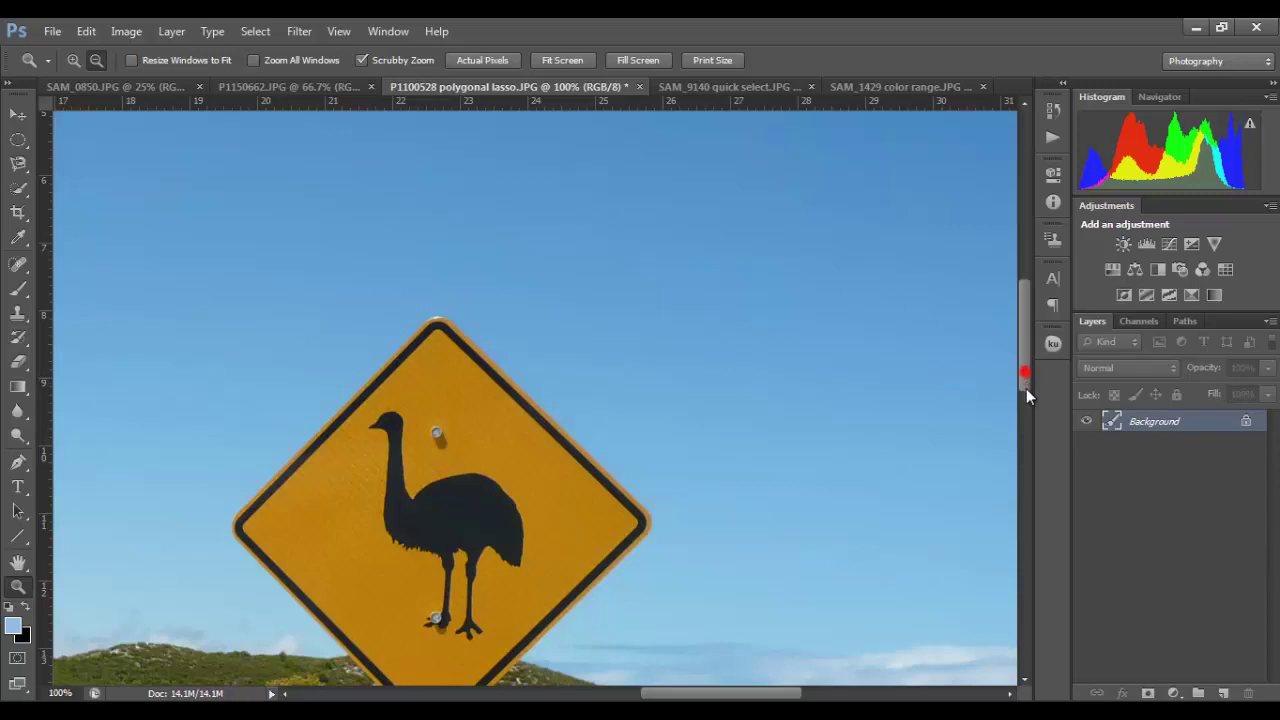
Step: Bring up the SAM_1429 color range.JPG autumn tree photo
left_click_drag(1026, 396, 1028, 415)
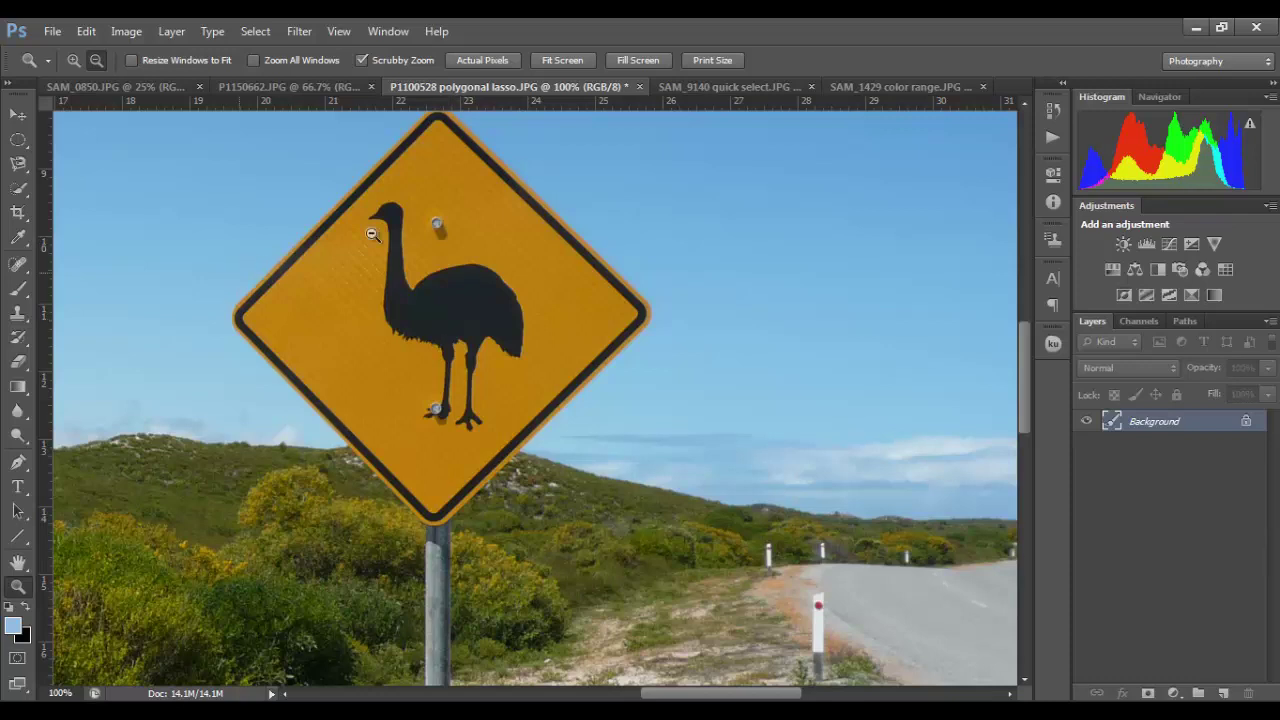
left_click(880, 88)
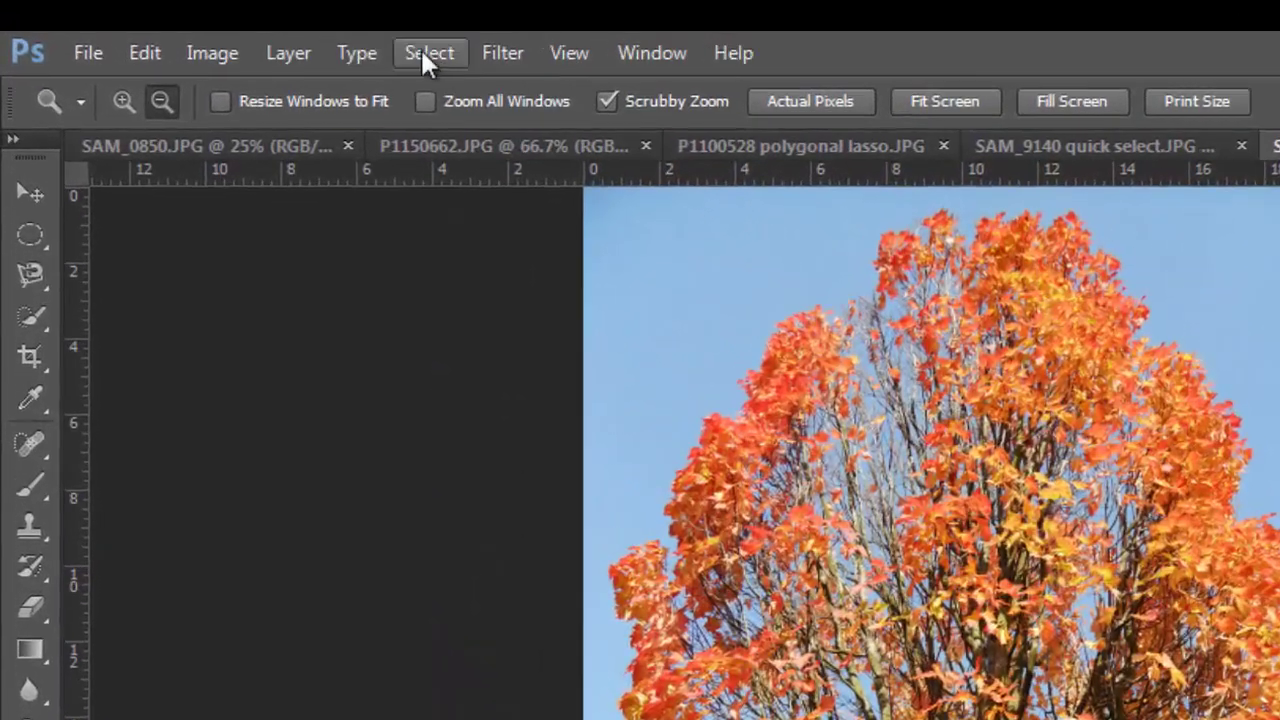
Step: Open Select > Color Range, move it aside, and sample the orange leaves at the tree's top
left_click(255, 31)
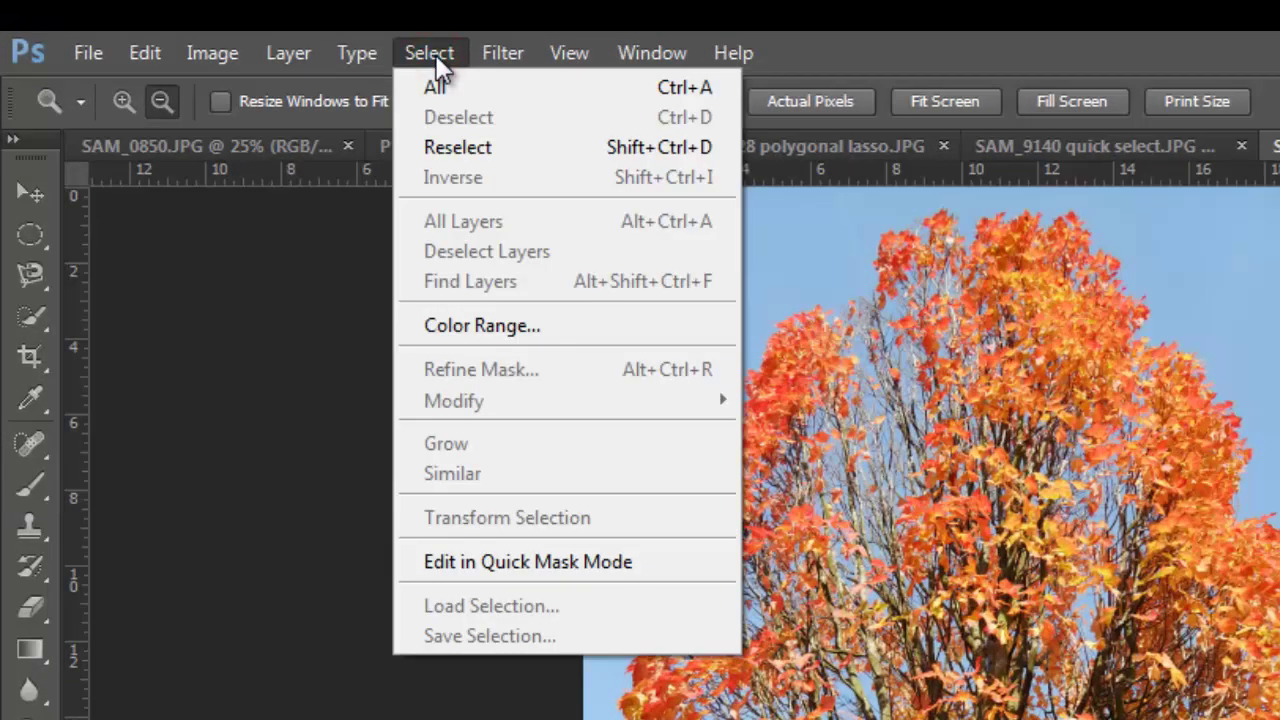
left_click(503, 325)
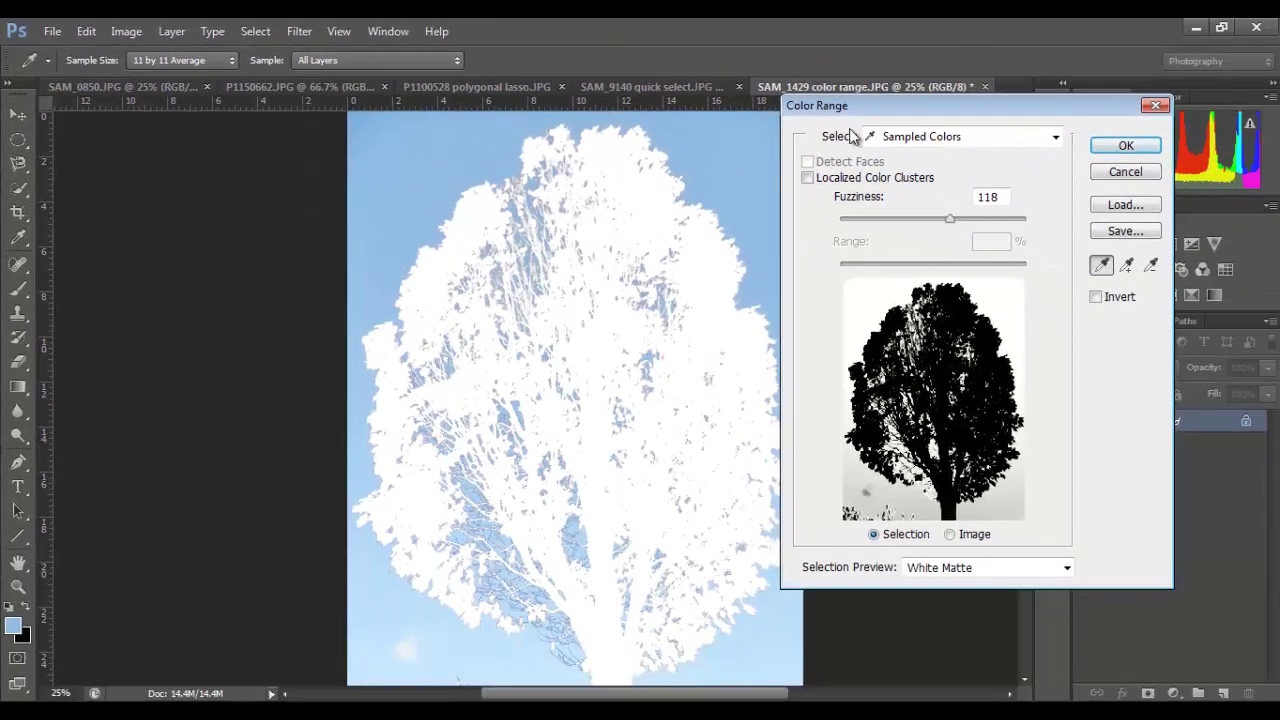
left_click_drag(876, 114, 978, 121)
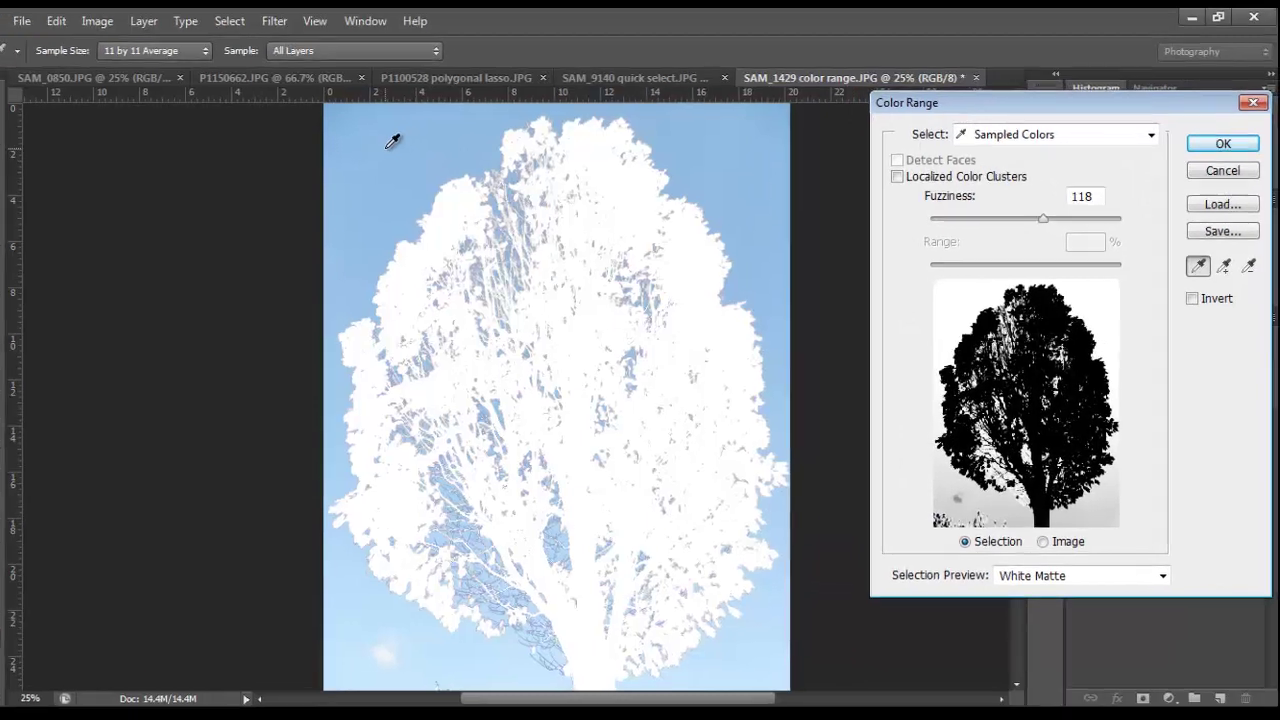
left_click(414, 148)
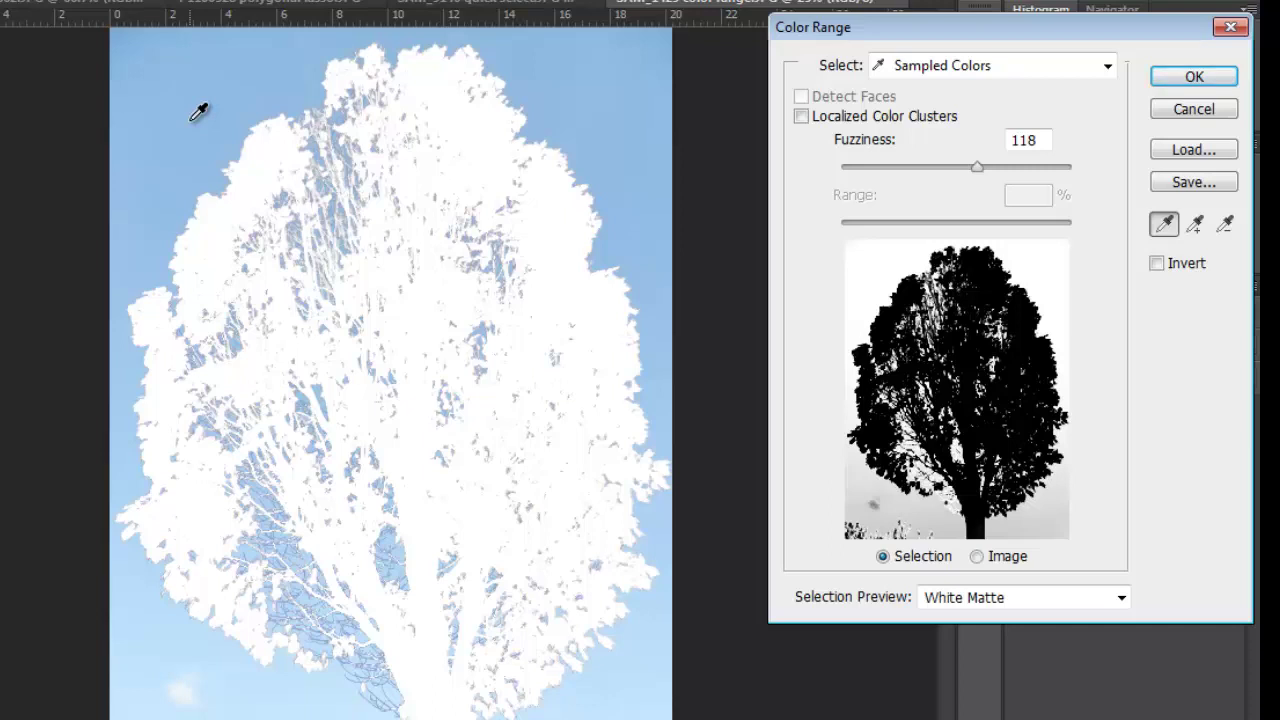
left_click(264, 149)
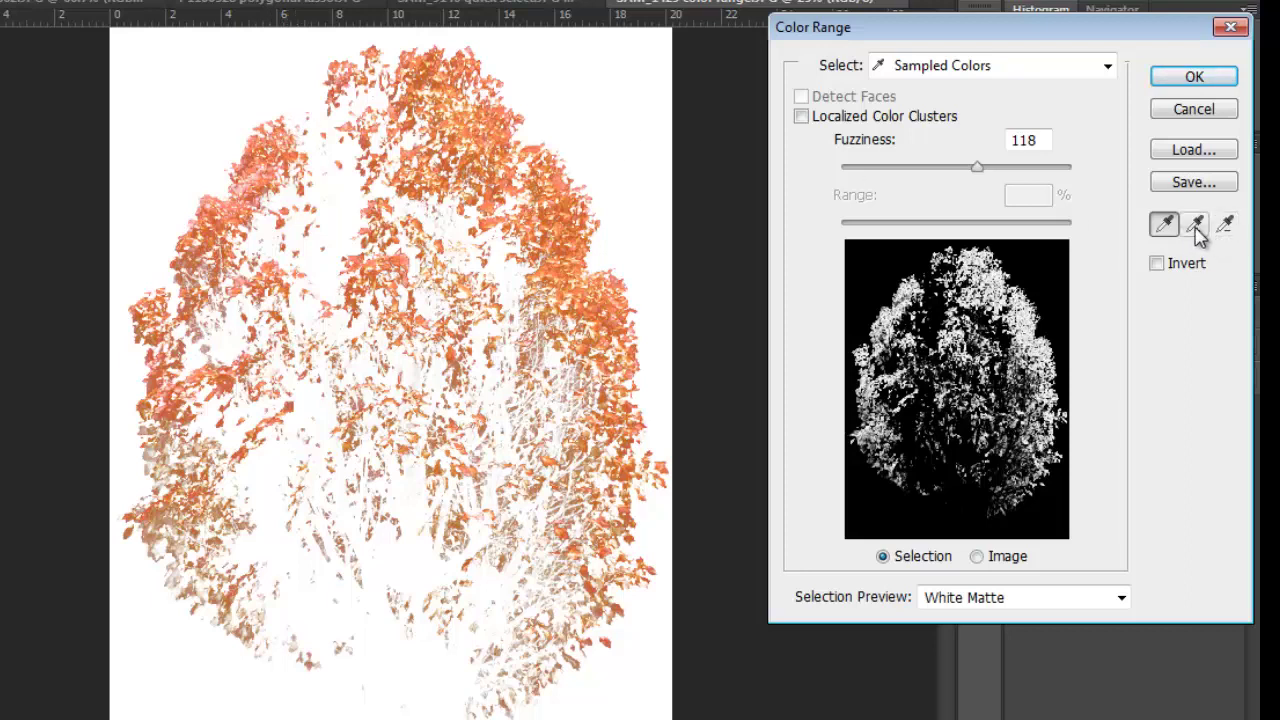
Step: Add more leaf colours to the Color Range sample
key("ctrl+d")
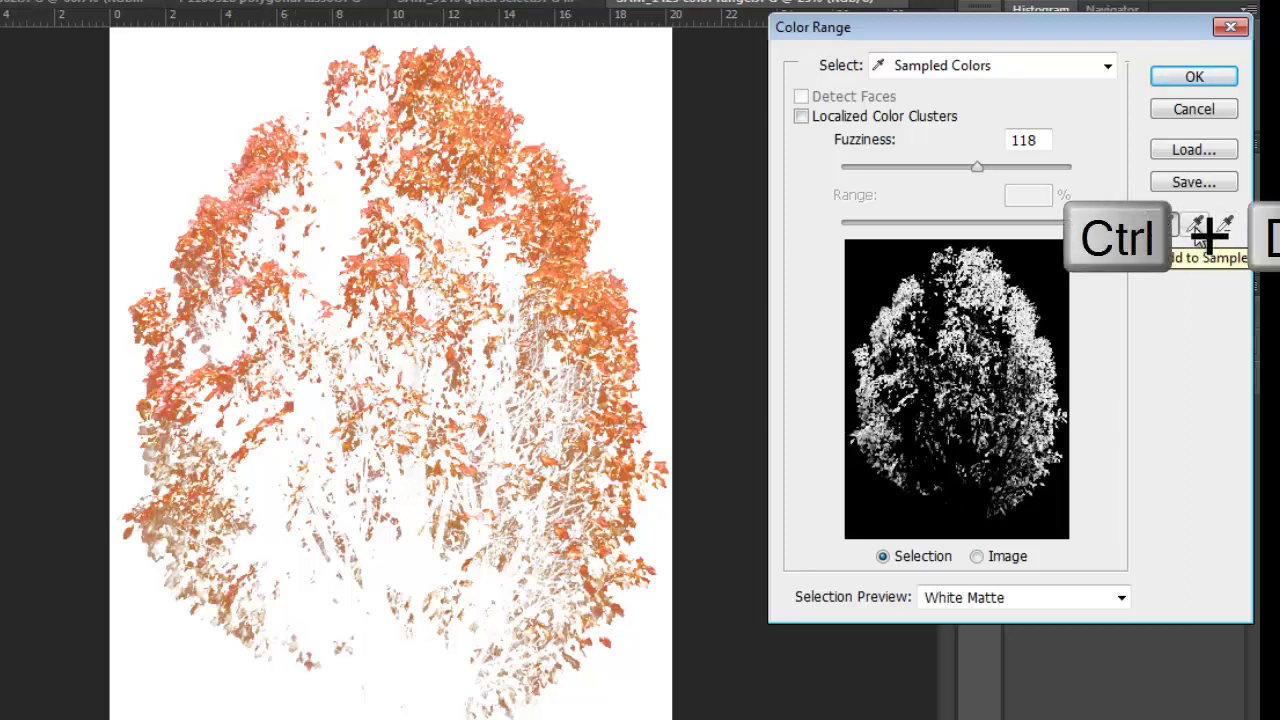
left_click(1197, 227)
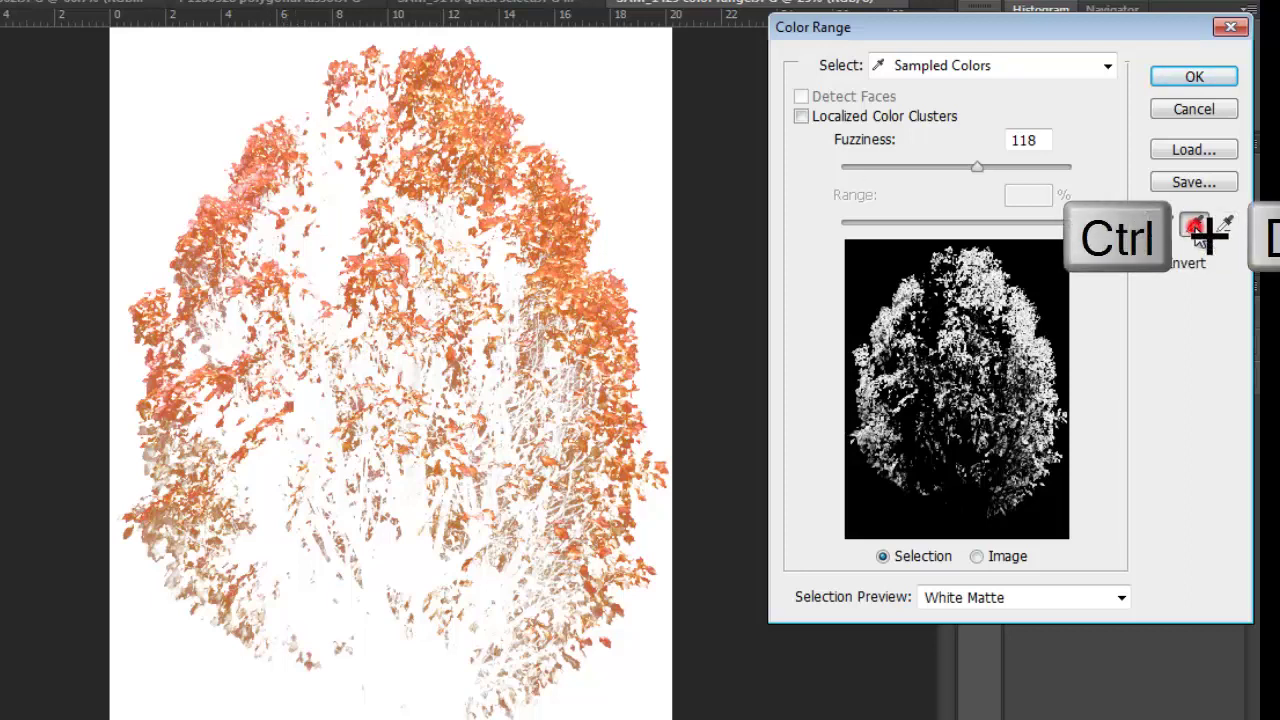
left_click(315, 140)
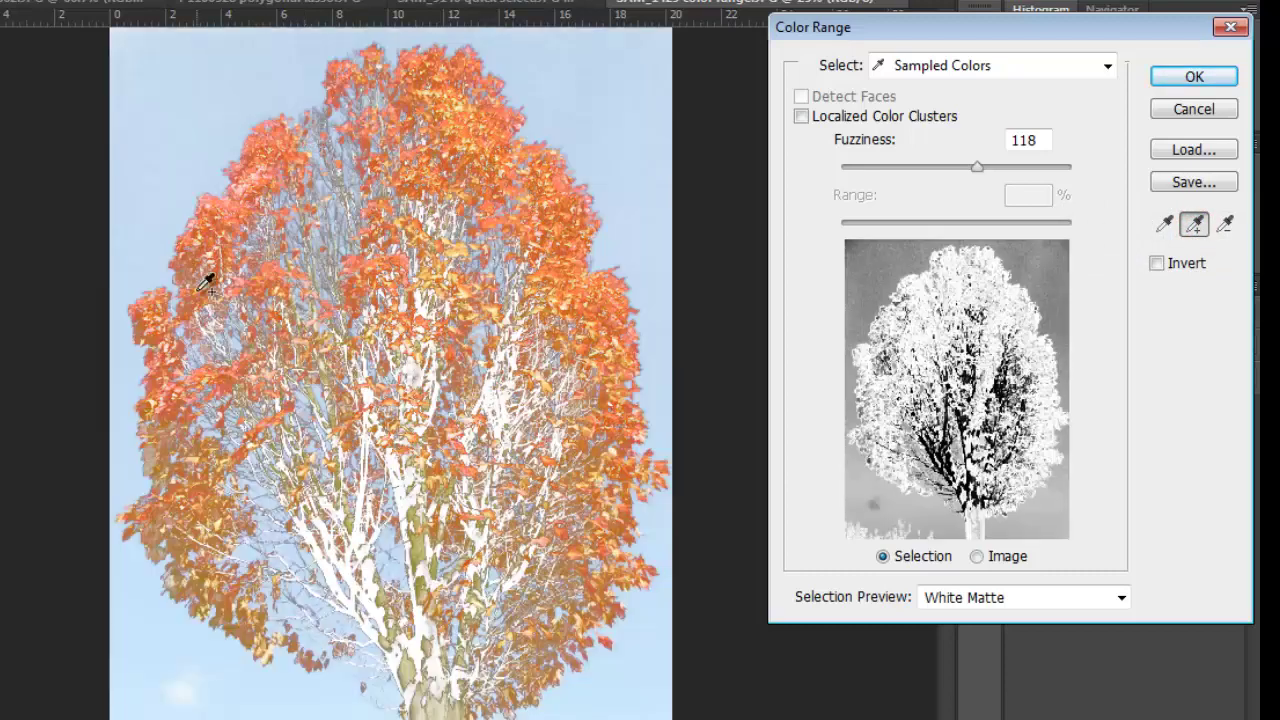
Step: Subtract sky tones at top left, bottom left and top right, then confirm with OK
left_click(1226, 226)
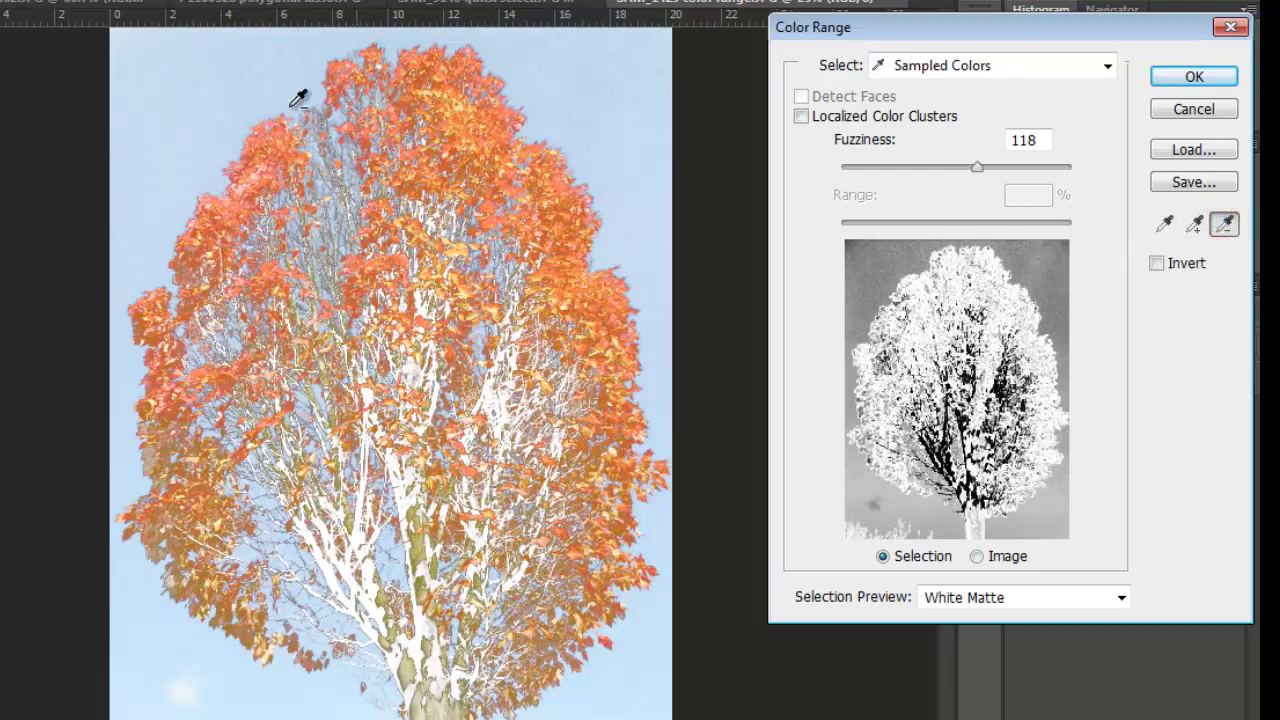
left_click(236, 104)
left_click(193, 90)
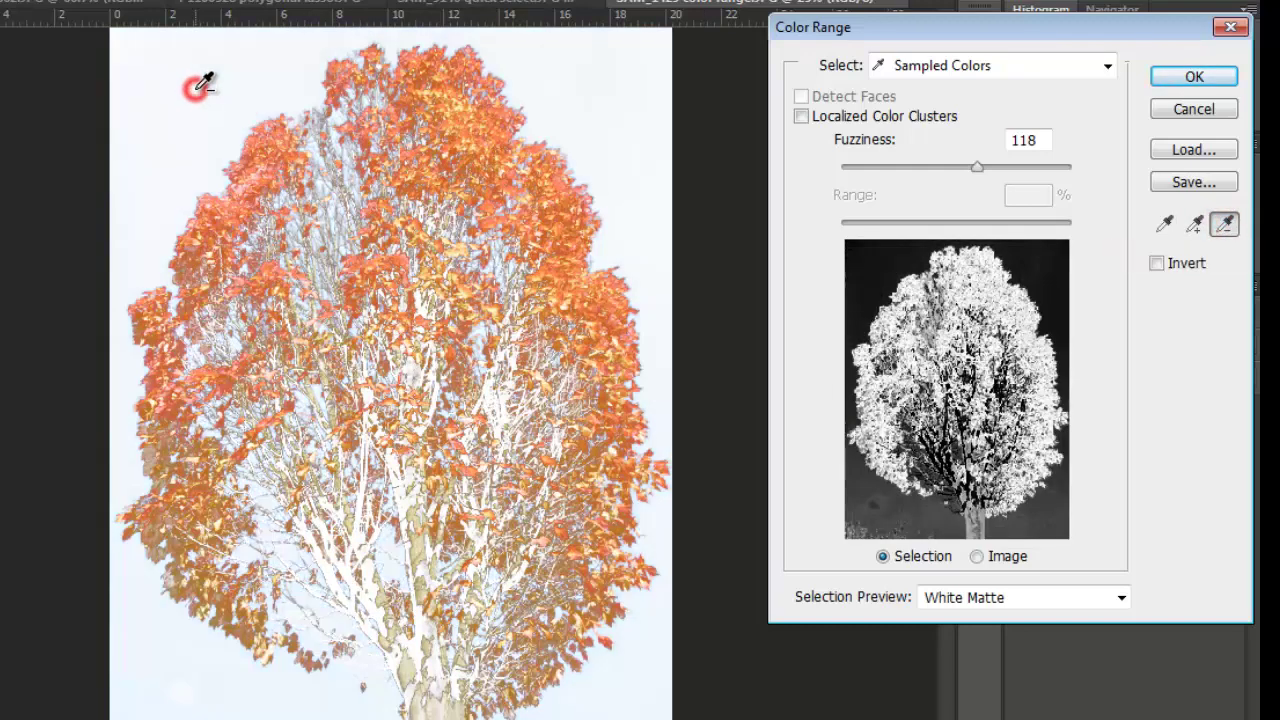
left_click(160, 660)
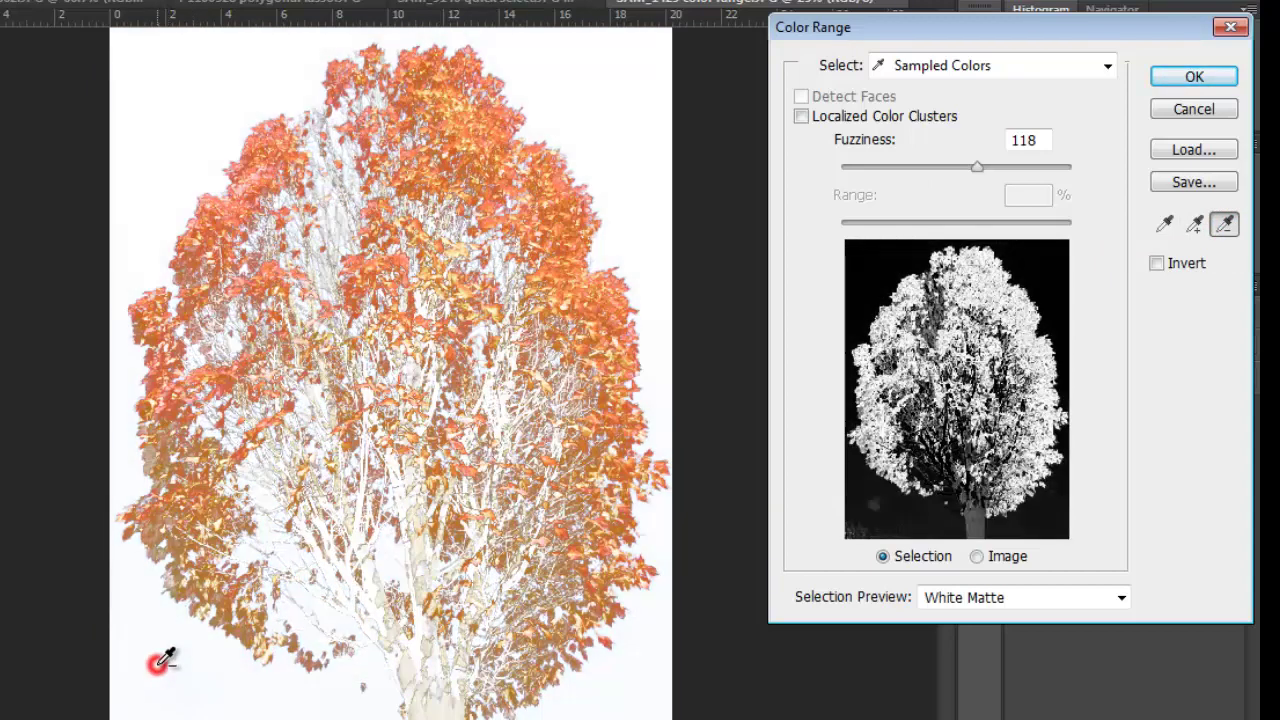
left_click(178, 97)
left_click(601, 63)
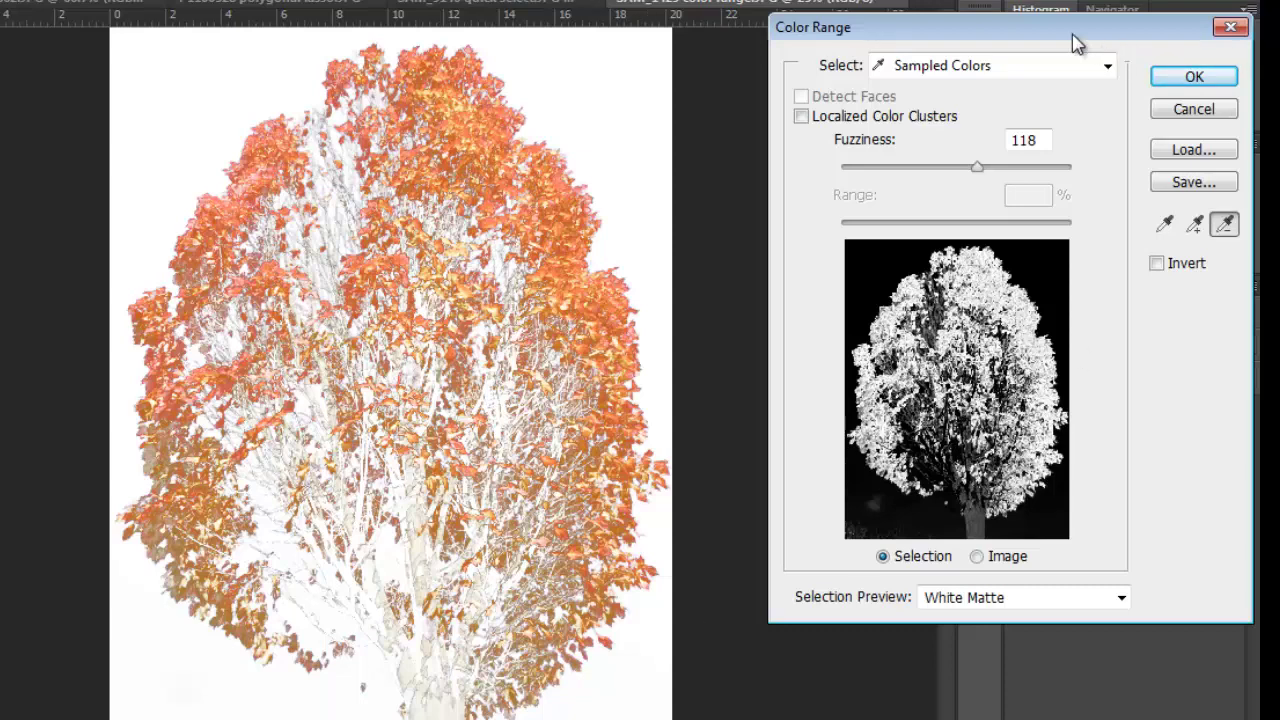
left_click(1193, 86)
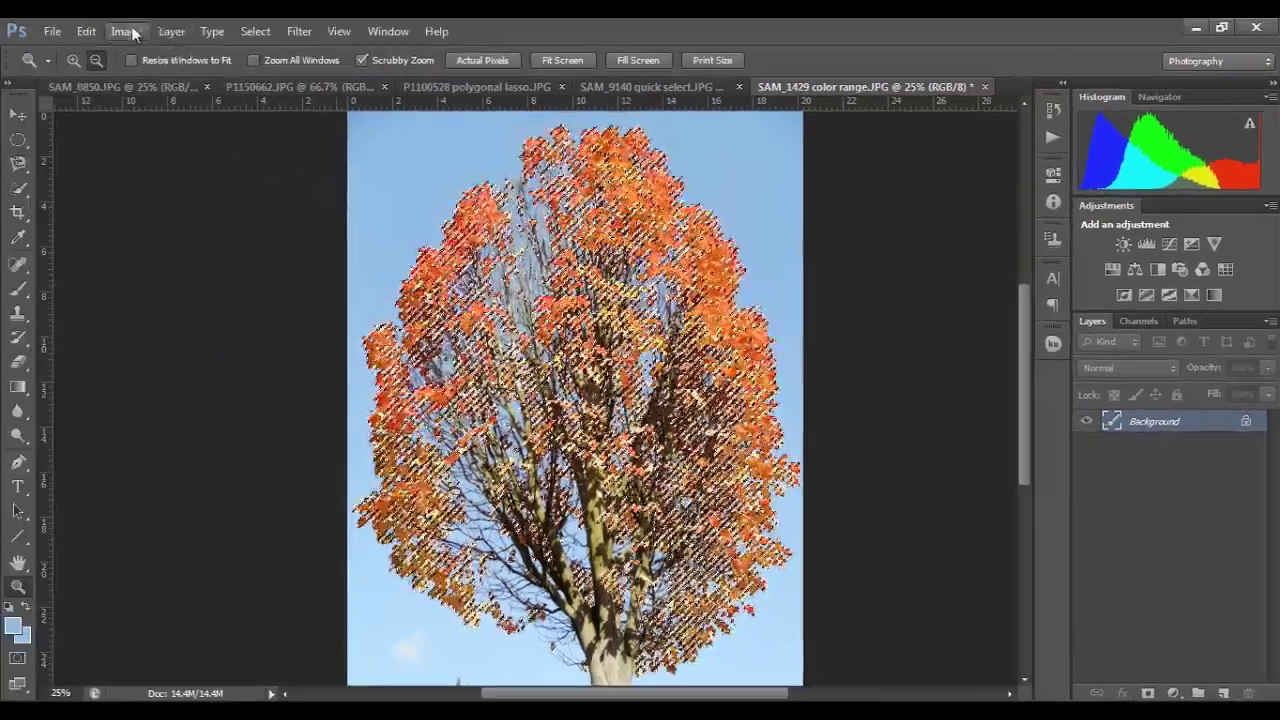
Step: Raise the selected leaves' saturation to +32 with Hue/Saturation
left_click(126, 31)
mouse_move(287, 78)
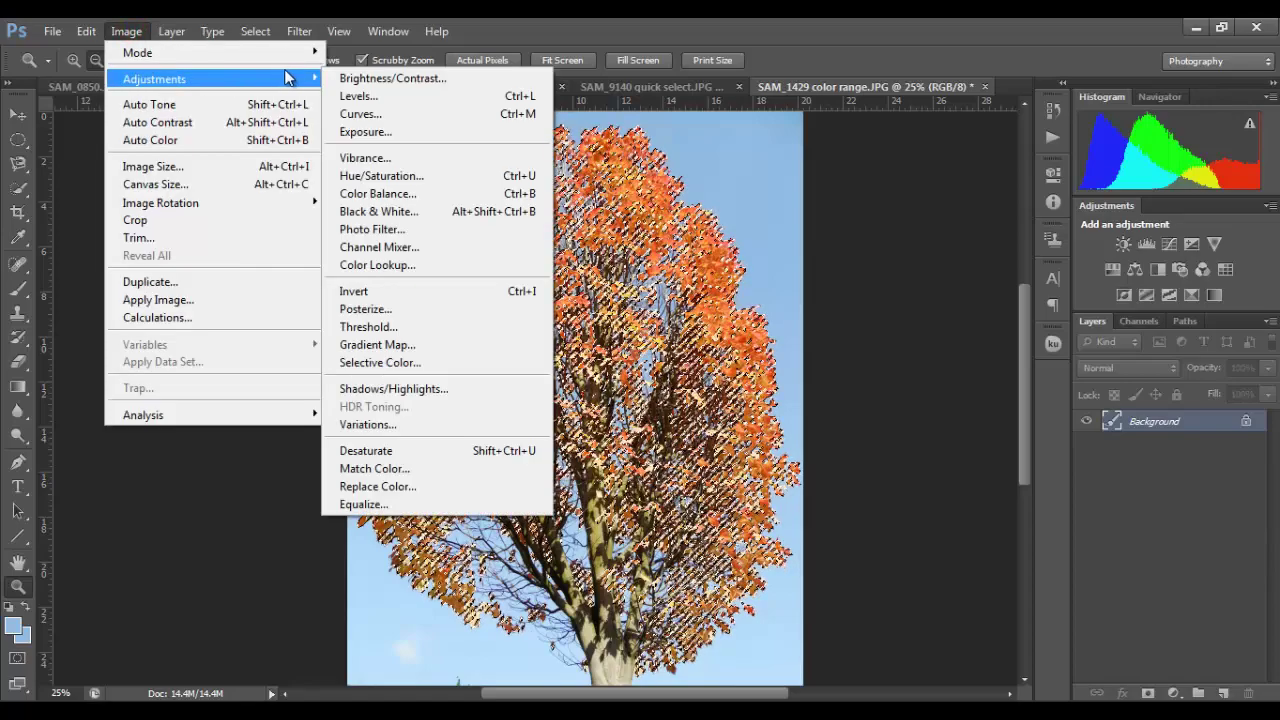
left_click(402, 175)
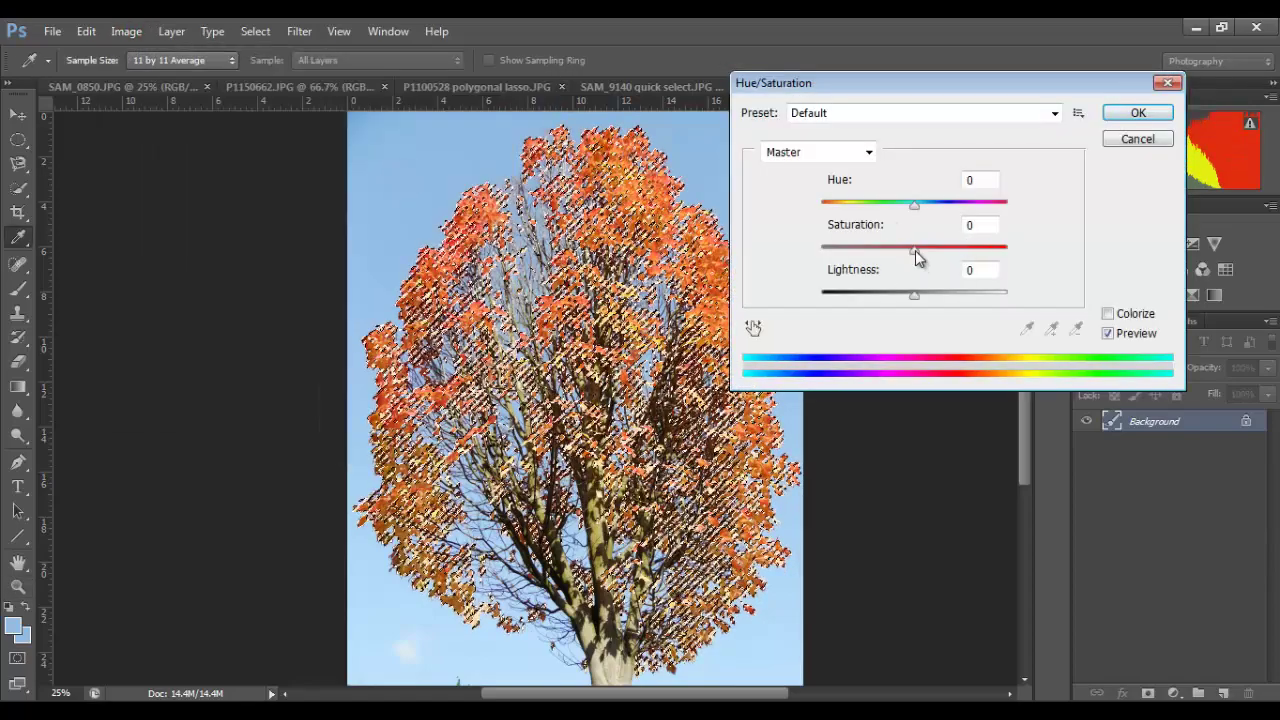
left_click_drag(915, 250, 944, 248)
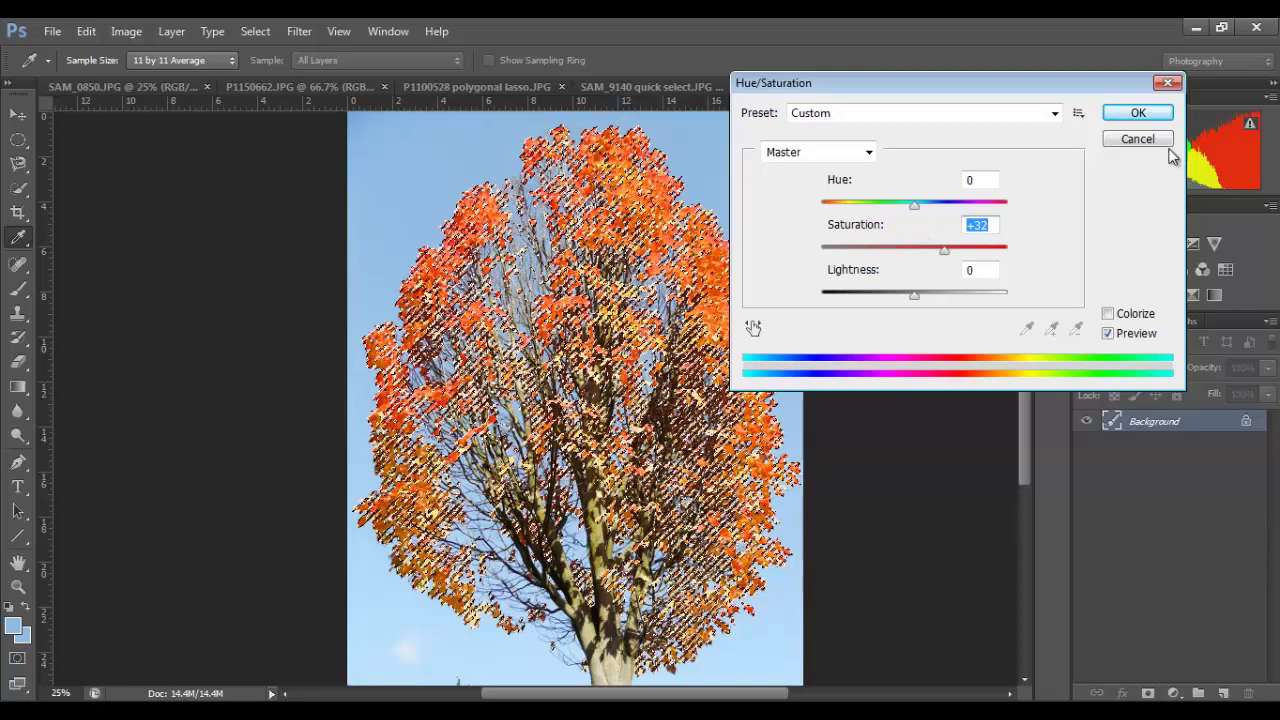
left_click(1137, 113)
Step: Deselect the tree with Ctrl+D
key("z")
key("ctrl+d")
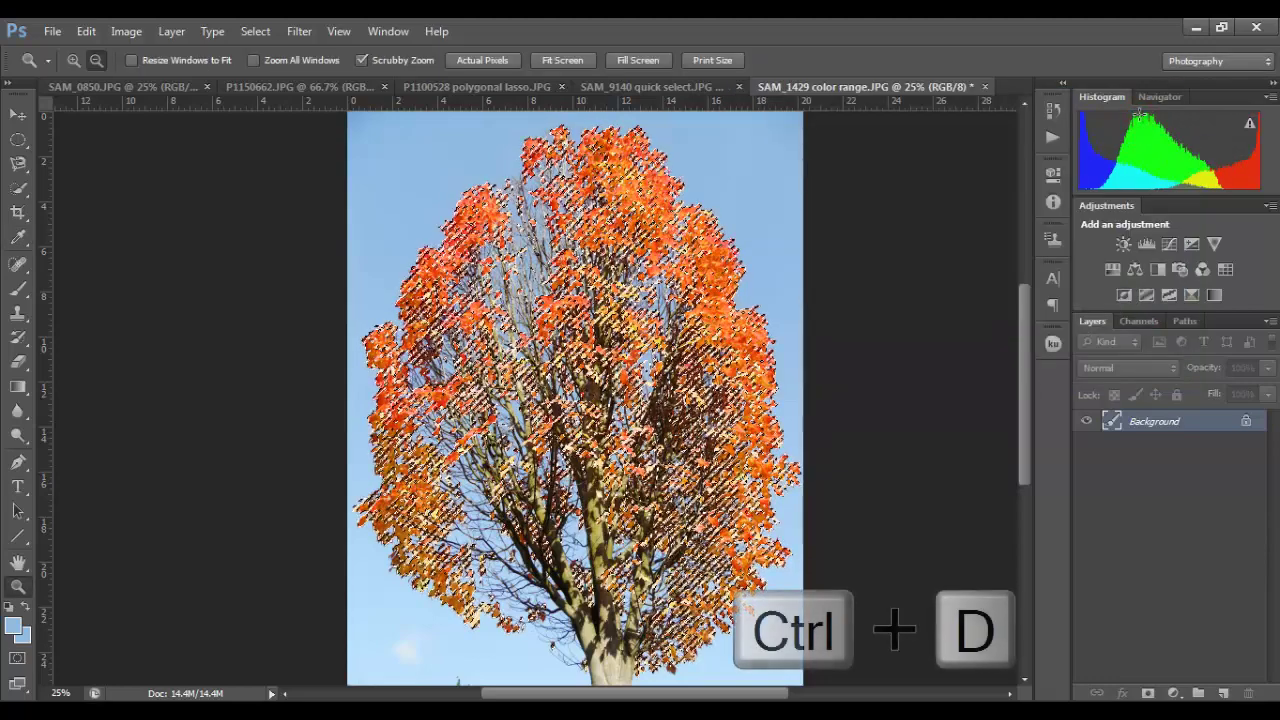
key("ctrl+d")
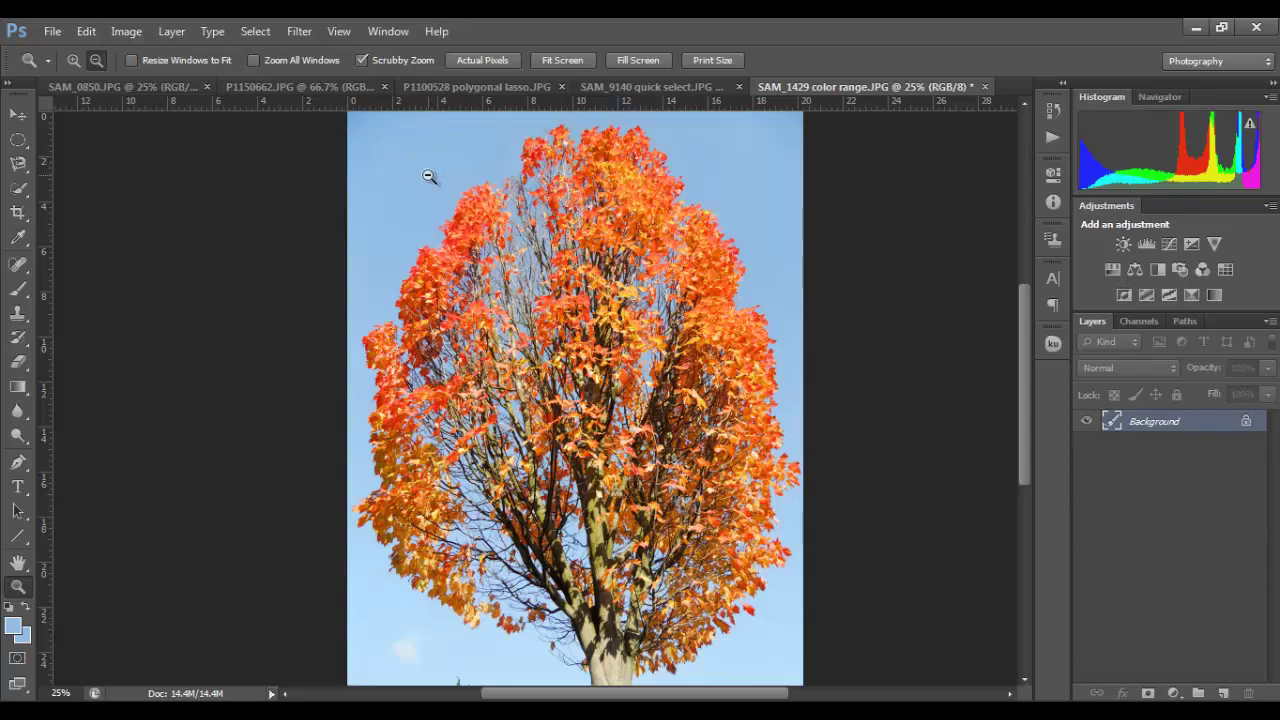
Step: Create a Color Range selection by sampling the blue sky with the eyedropper
left_click(255, 31)
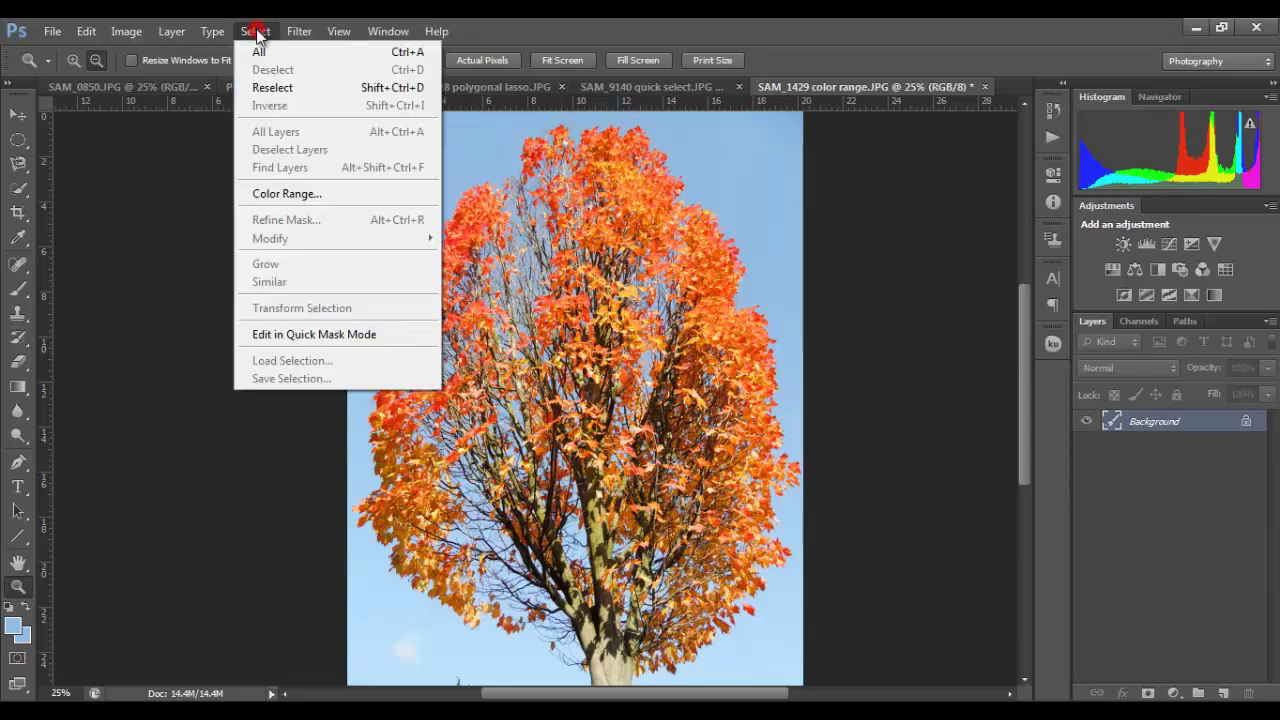
left_click(297, 195)
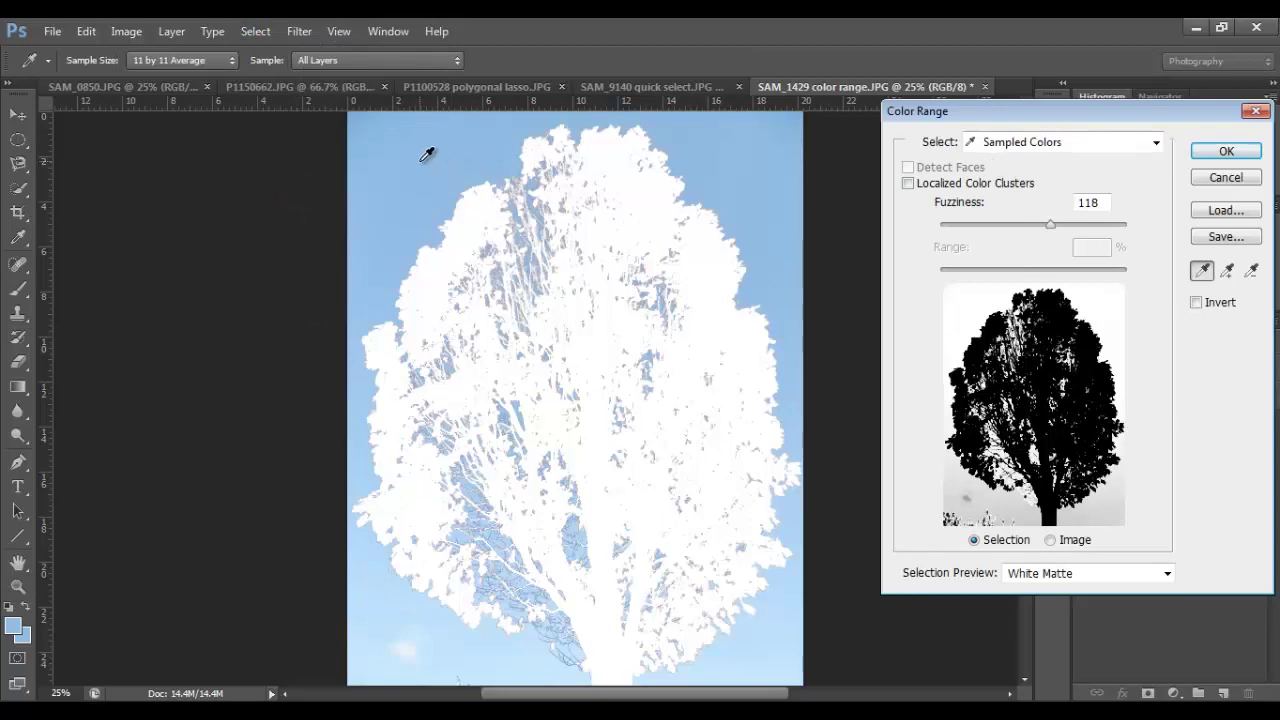
left_click(420, 165)
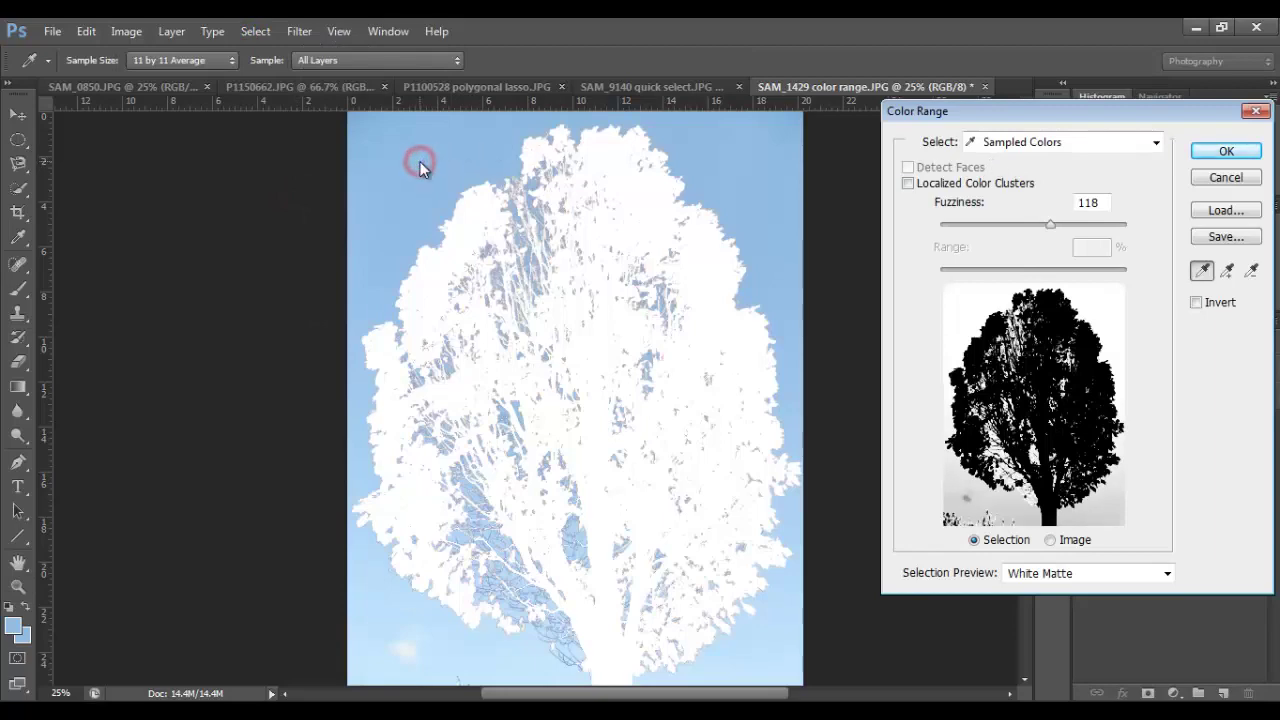
left_click(1226, 151)
key("z")
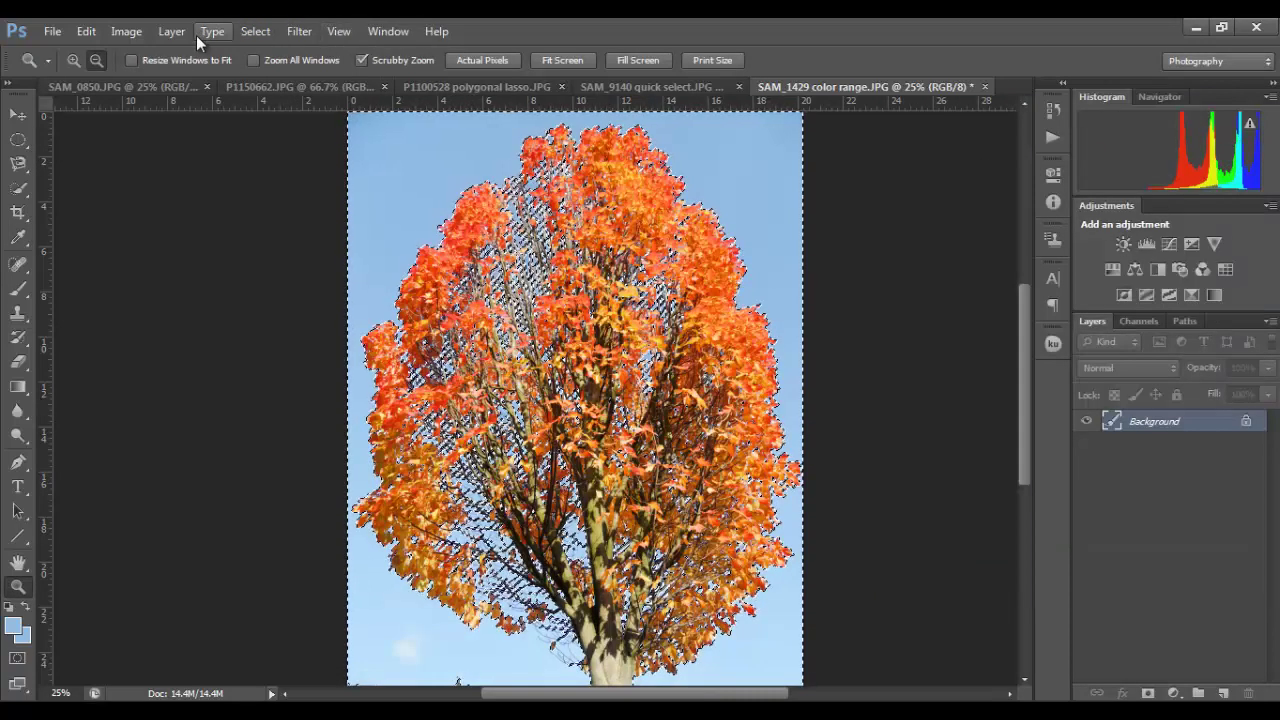
left_click(135, 33)
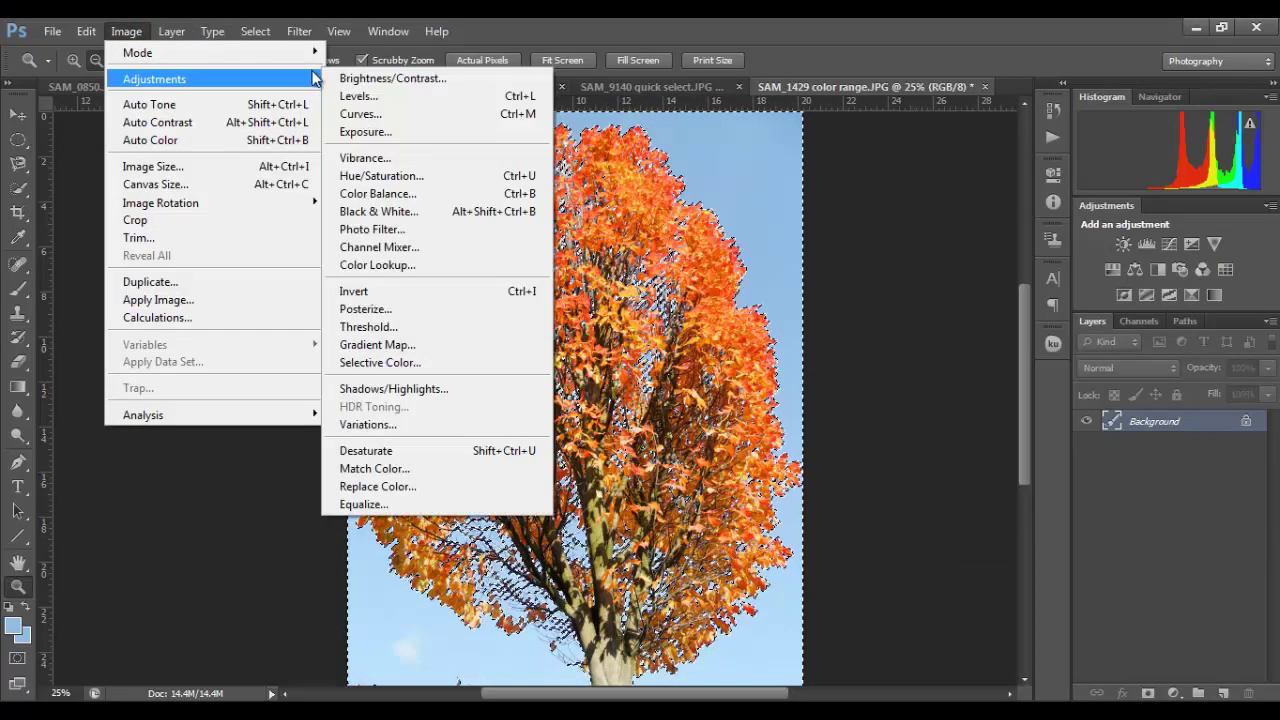
Step: Darken the selected sky with Brightness/Contrast at Brightness -73, then deselect
left_click(372, 78)
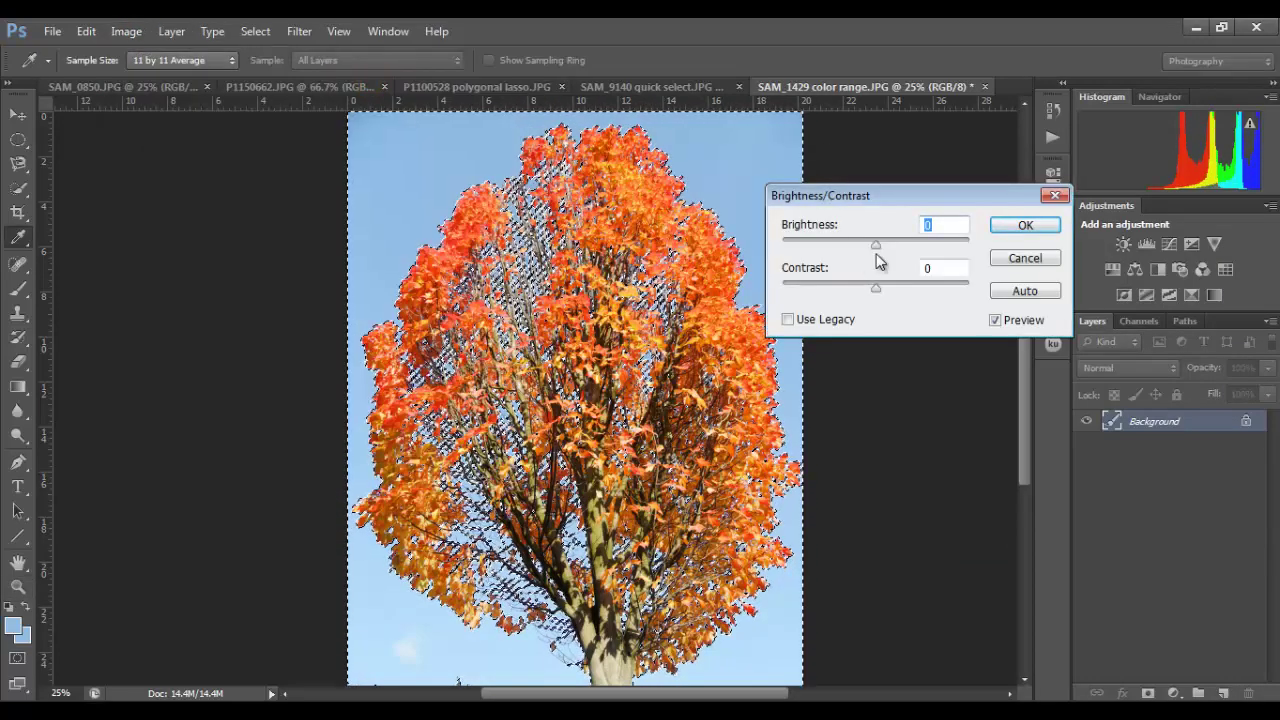
left_click_drag(876, 246, 830, 246)
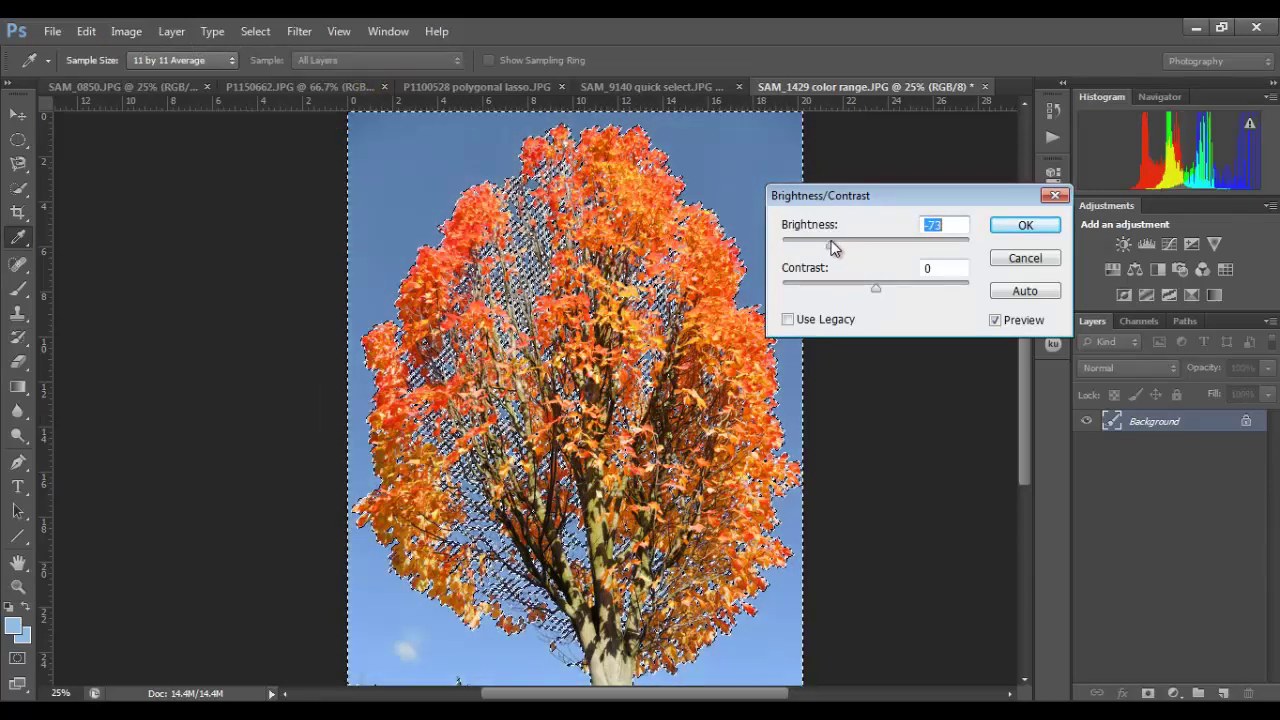
left_click(1026, 226)
key("z")
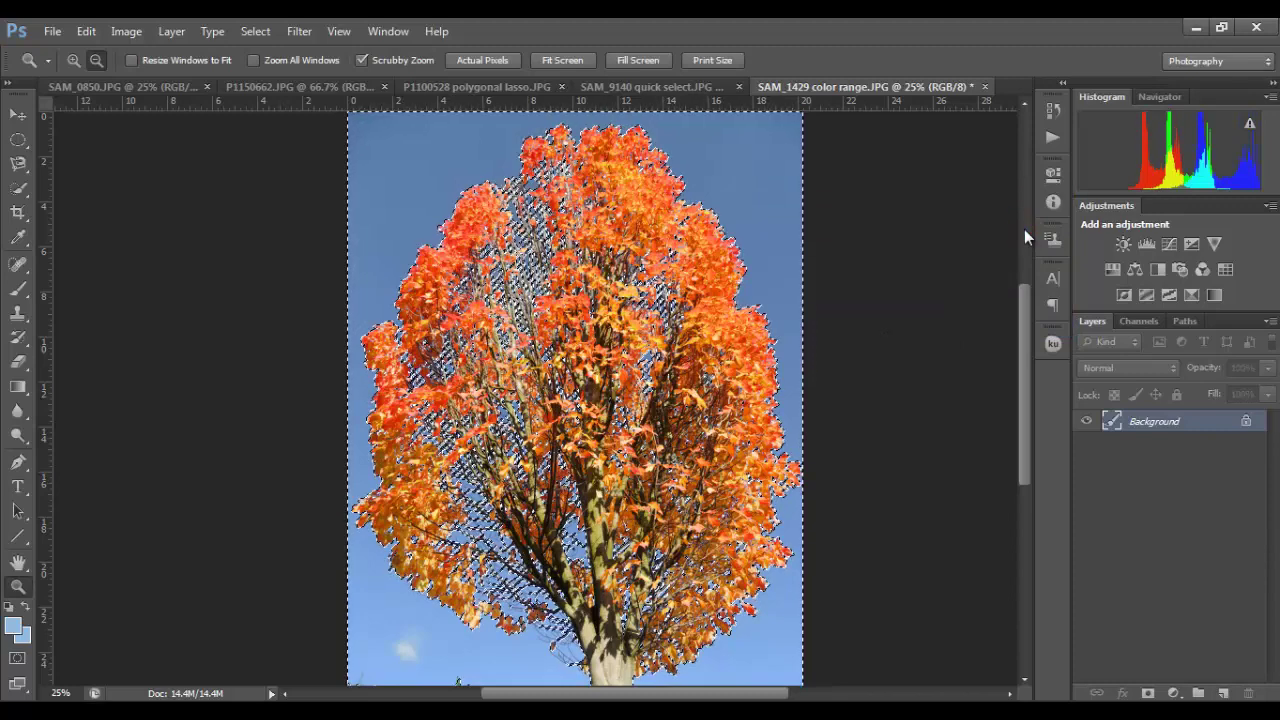
key("ctrl+d")
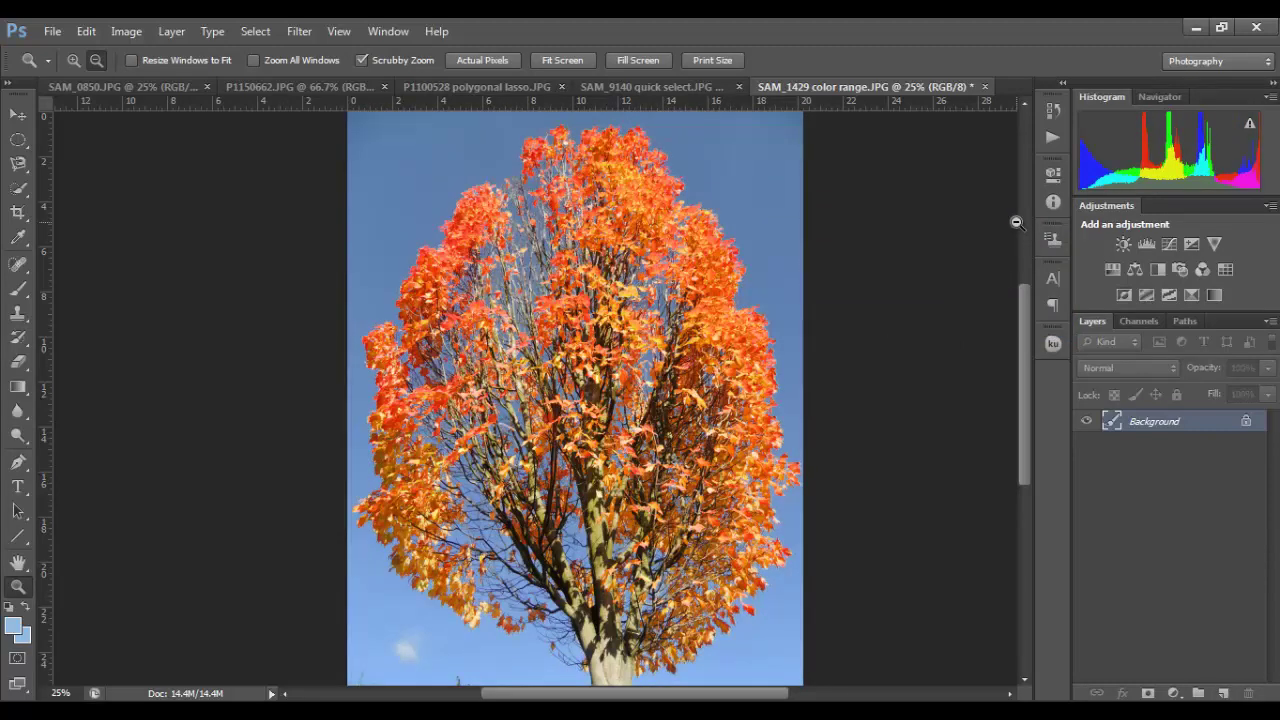